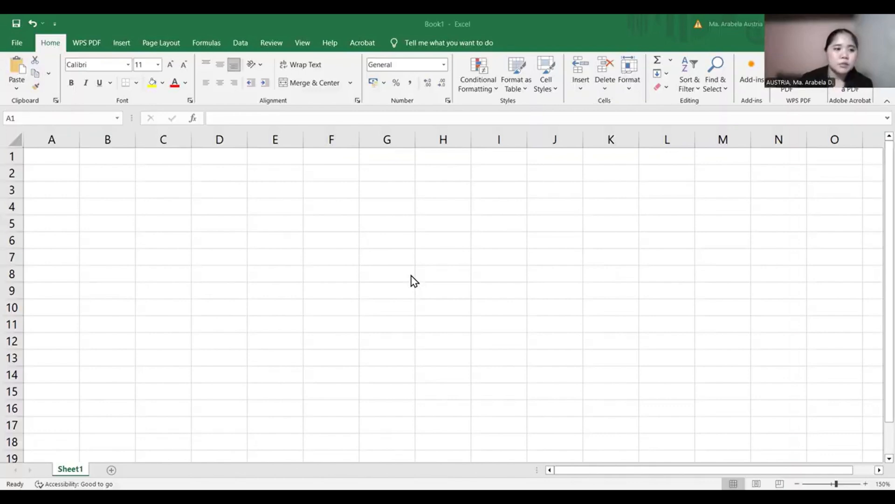
{"action": "left_click", "coordinate": [71, 157]}
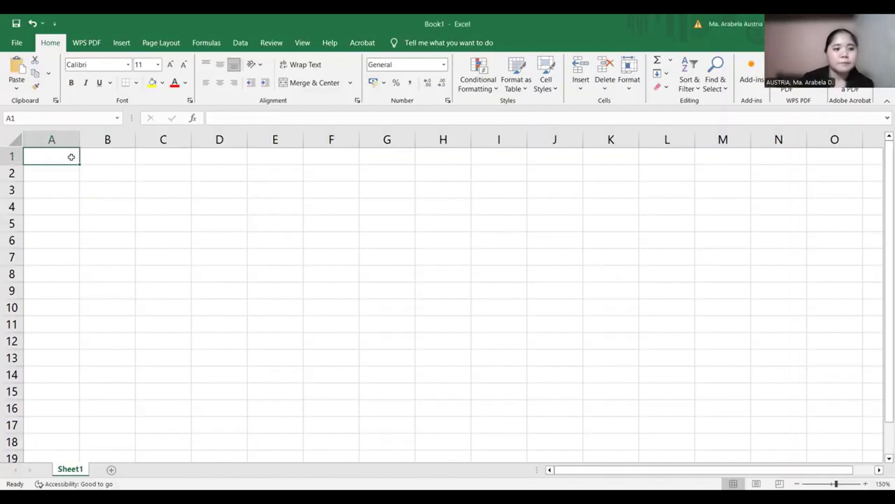
{"action": "type", "text": "=p"}
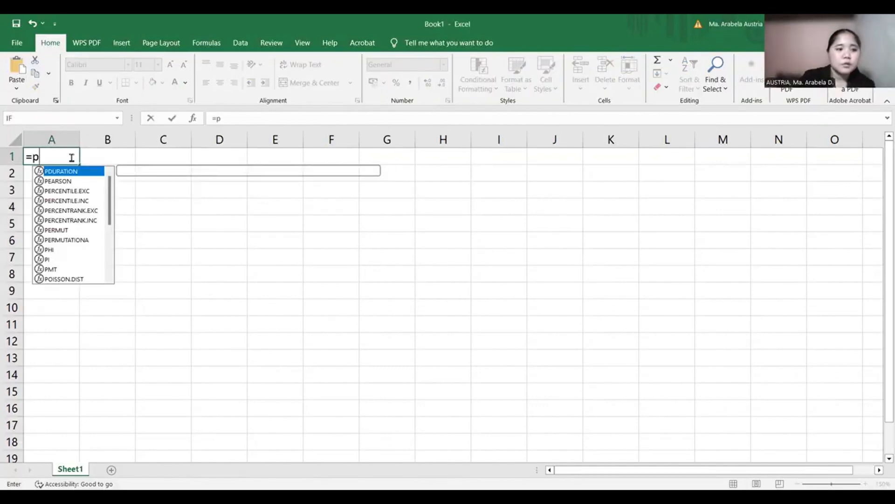
{"action": "type", "text": "v("}
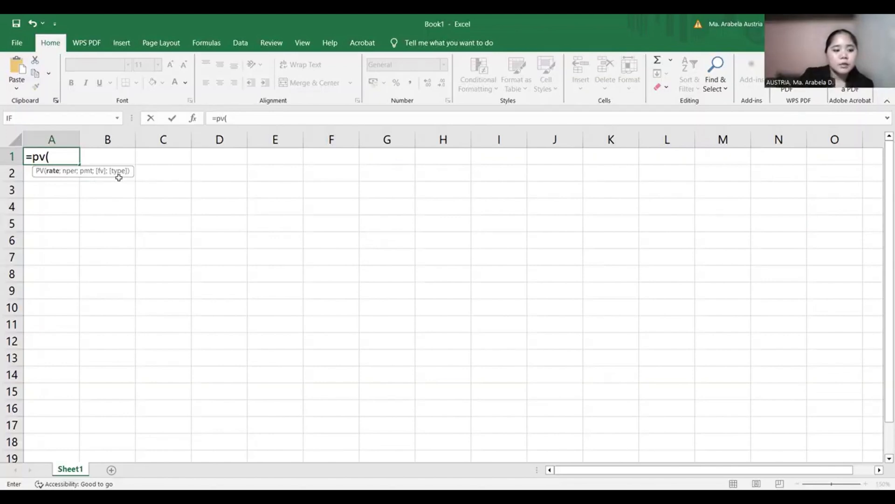
{"action": "key", "text": "Escape"}
- Enter the uppercase headings TYPE 0 in cell A1 and TYPE 1 in cell C1
{"action": "key", "text": "Caps_Lock"}
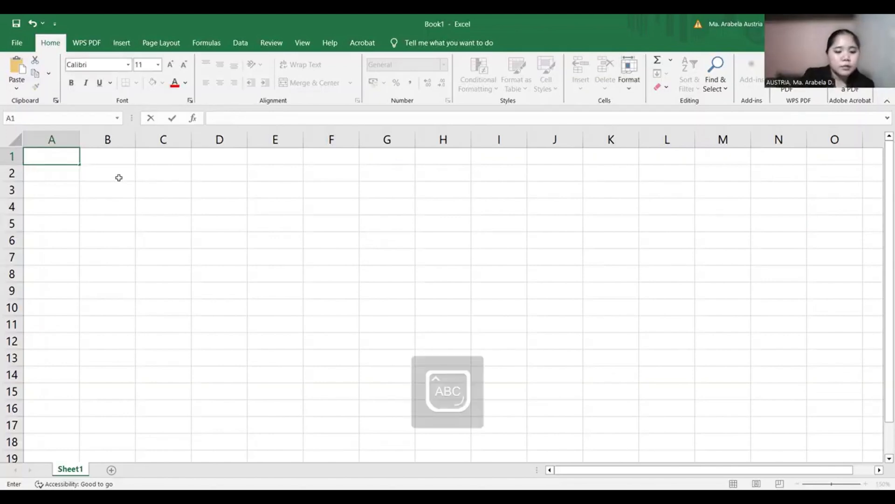
{"action": "type", "text": "TYPE 0"}
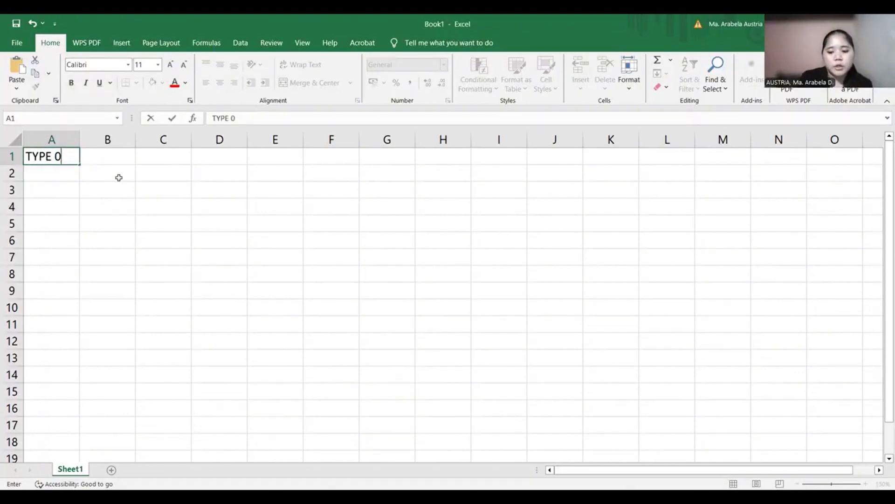
{"action": "key", "text": "Tab"}
{"action": "key", "text": "Tab"}
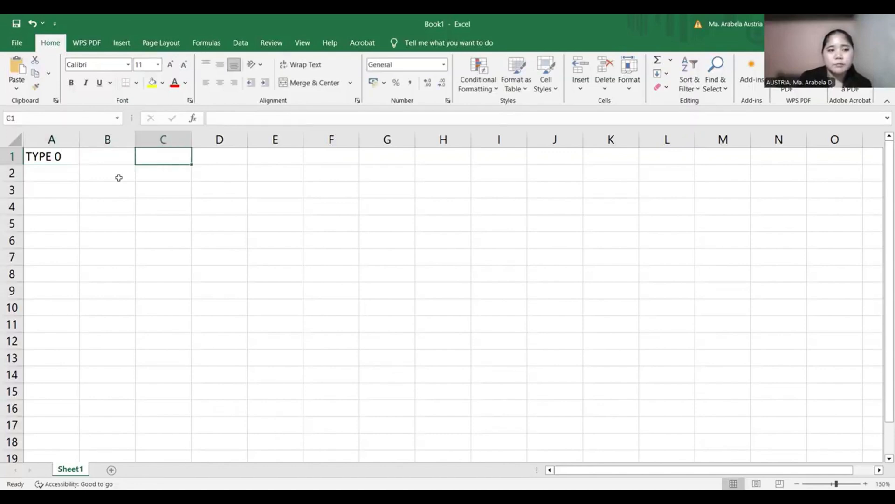
{"action": "type", "text": "TY"}
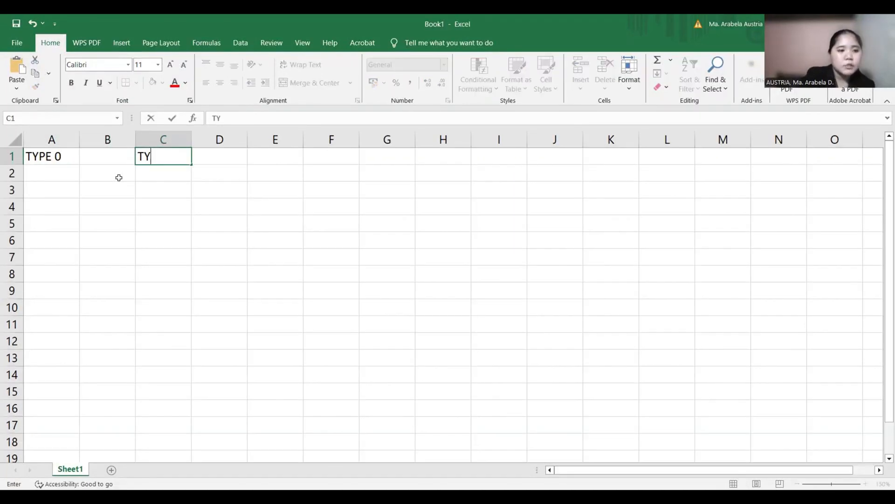
{"action": "type", "text": "PE 1"}
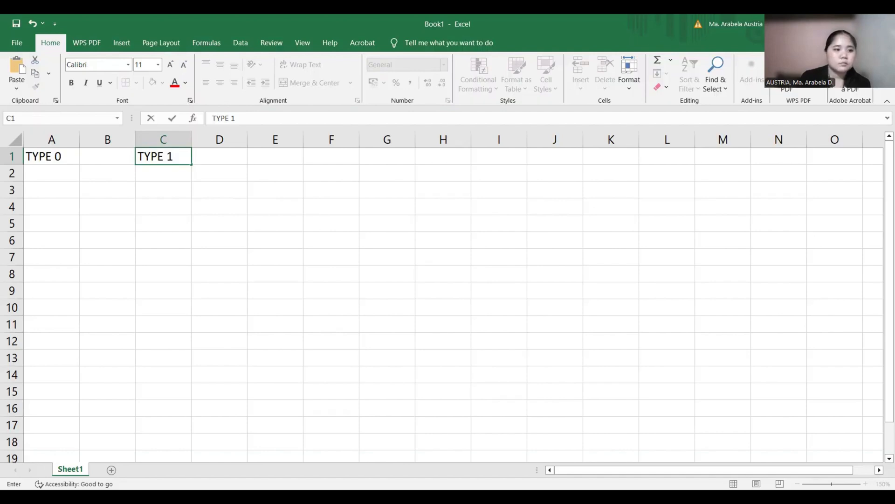
{"action": "key", "text": "ctrl+Return"}
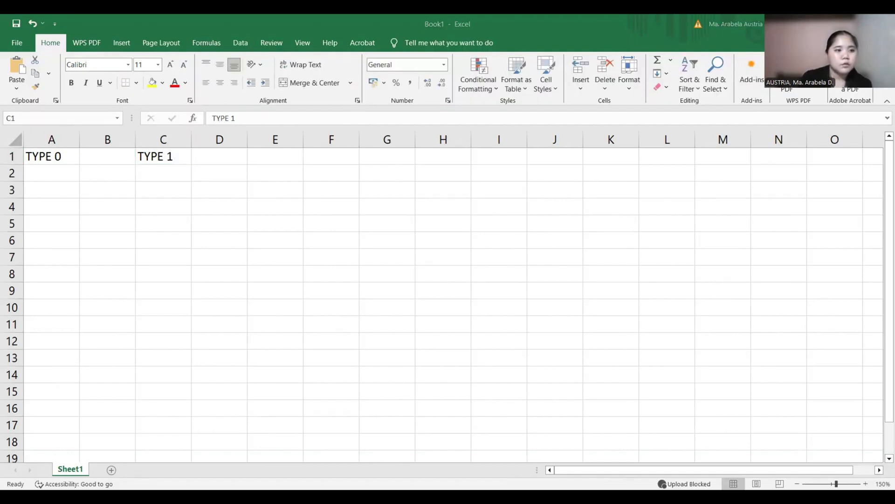
- Copy the seven loan labels, Loan Payment Analysis through Maximum Principal, and paste them into the cells starting at A2
{"action": "key", "text": "ctrl+c"}
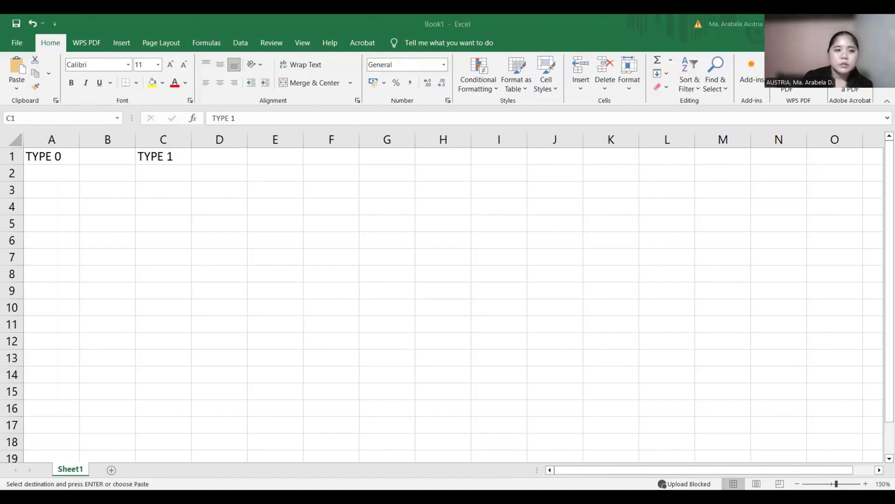
{"action": "left_click", "coordinate": [51, 178]}
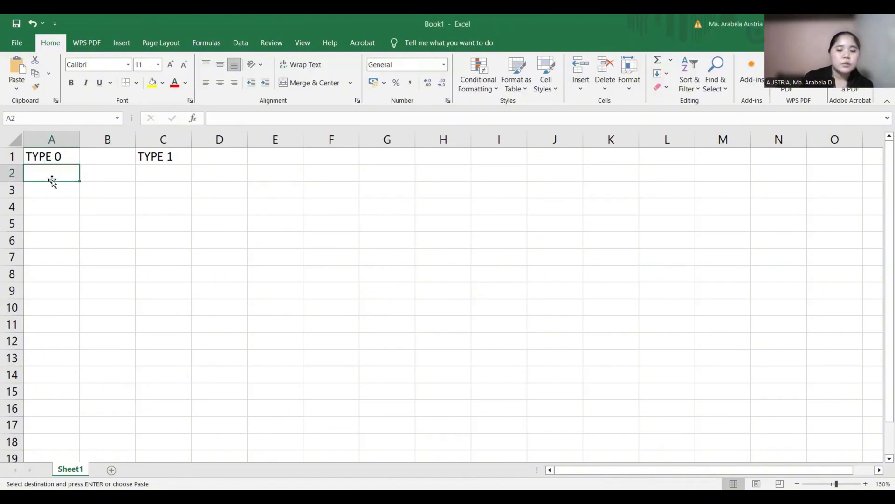
{"action": "key", "text": "Return"}
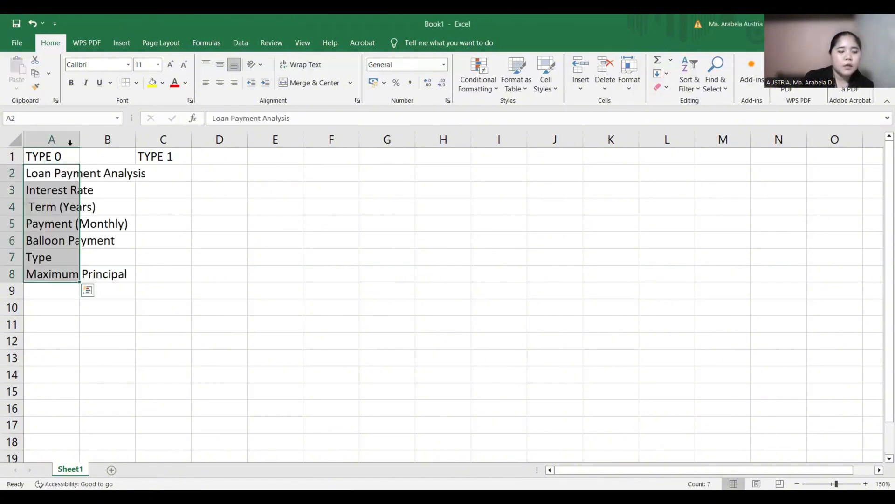
- Auto-fit the width of column A to its loan labels
{"action": "left_click", "coordinate": [70, 143]}
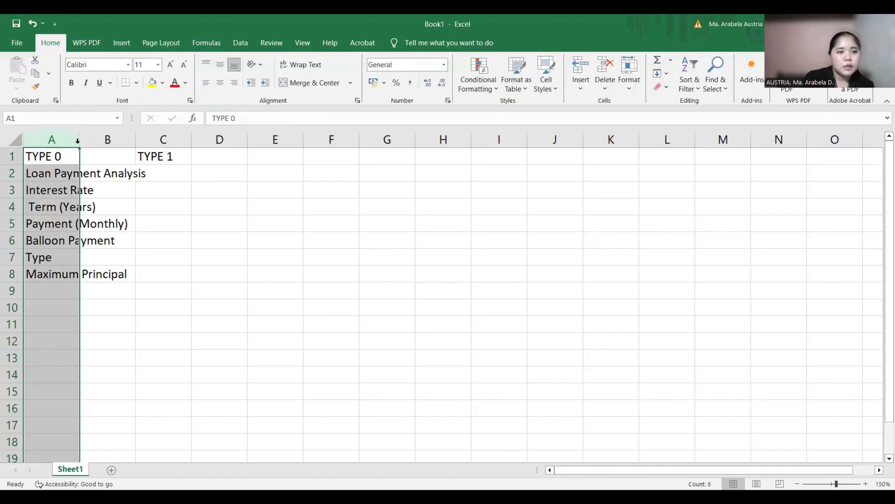
{"action": "key", "text": "alt+h"}
{"action": "key", "text": "o"}
{"action": "key", "text": "i"}
- Enter an interest rate of 11% in B3 and a term of 5 years in B4
{"action": "left_click", "coordinate": [181, 194]}
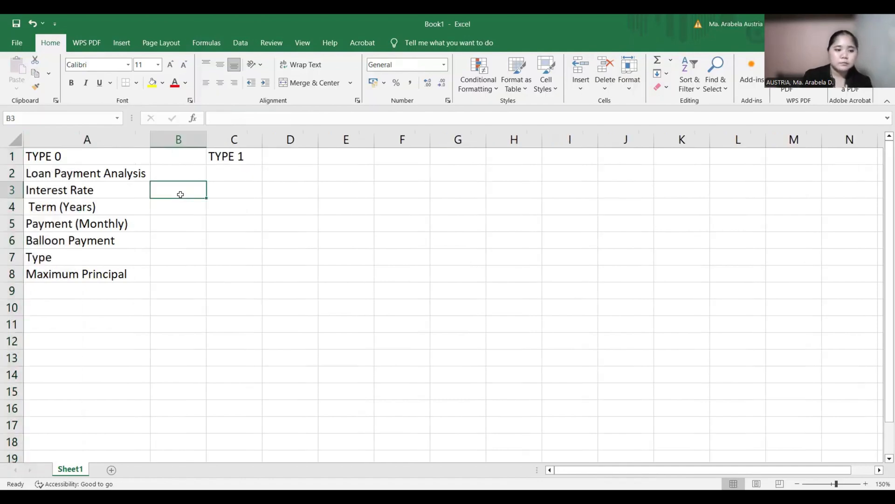
{"action": "type", "text": "1"}
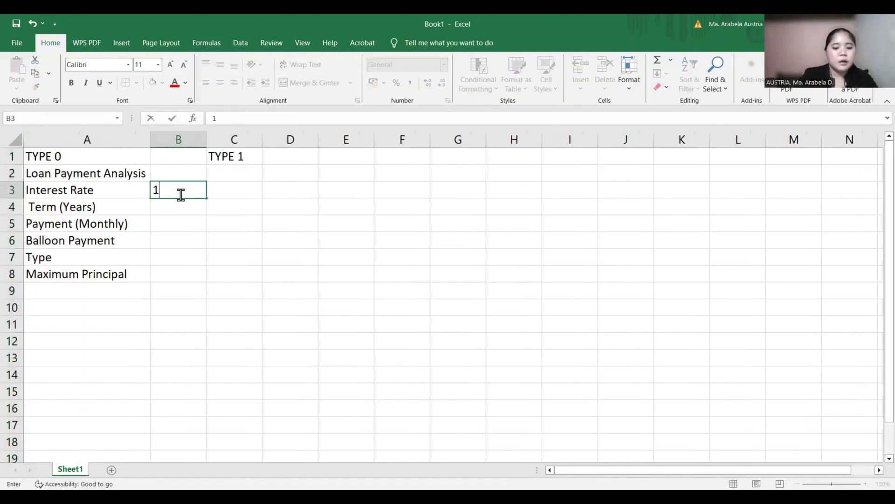
{"action": "type", "text": "1%"}
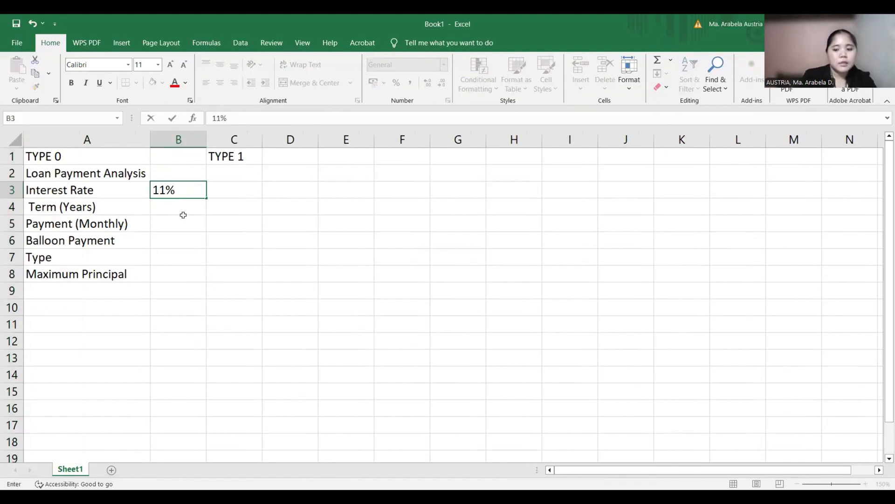
{"action": "key", "text": "Return"}
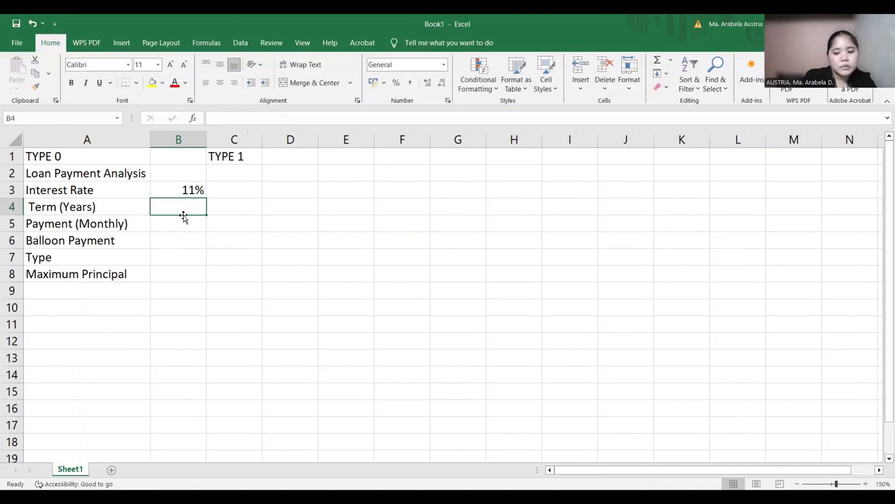
{"action": "type", "text": "5"}
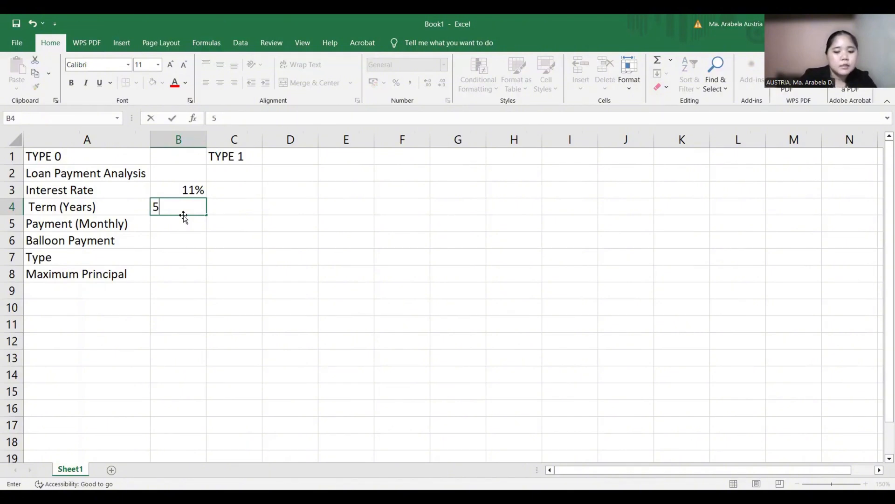
{"action": "key", "text": "Return"}
- Enter a monthly payment of -2500 in B5 and format it as Filipino peso (₱) accounting currency
{"action": "type", "text": "-25"}
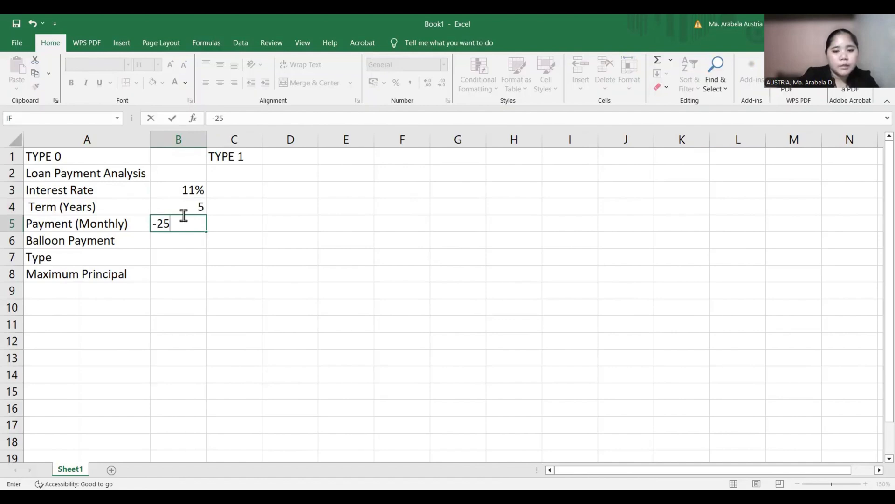
{"action": "type", "text": "00"}
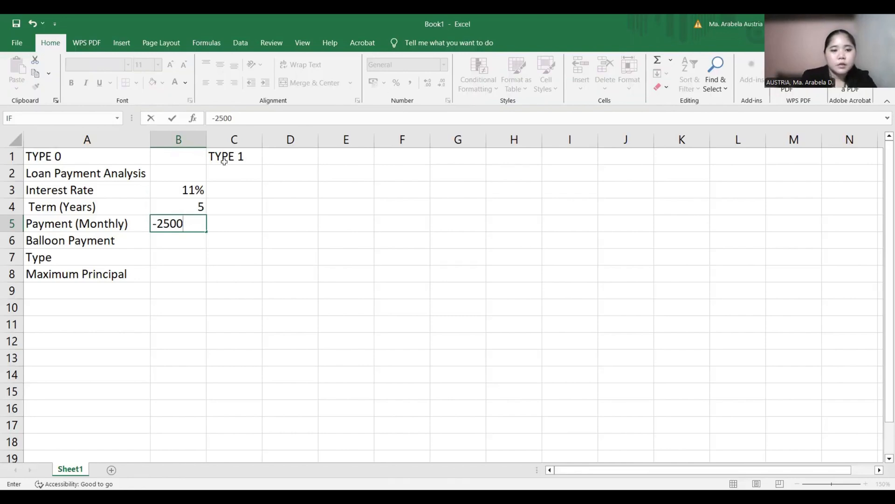
{"action": "key", "text": "Return"}
{"action": "left_click", "coordinate": [175, 222]}
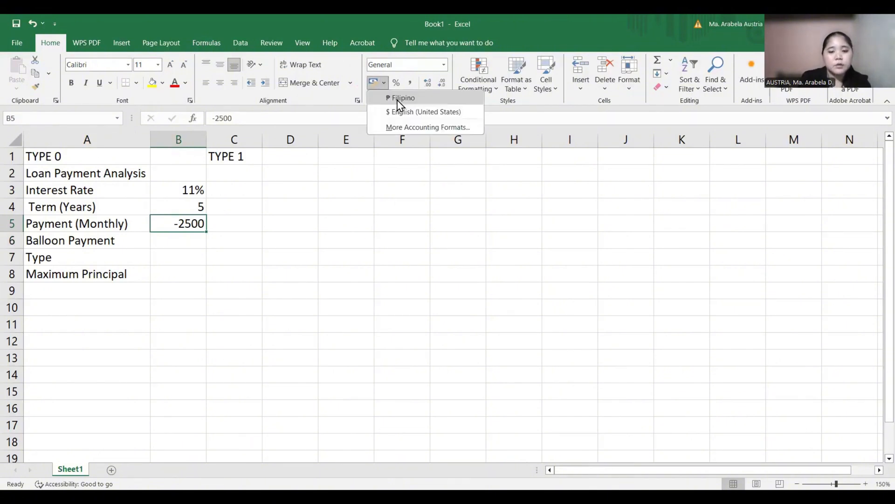
{"action": "left_click", "coordinate": [400, 99]}
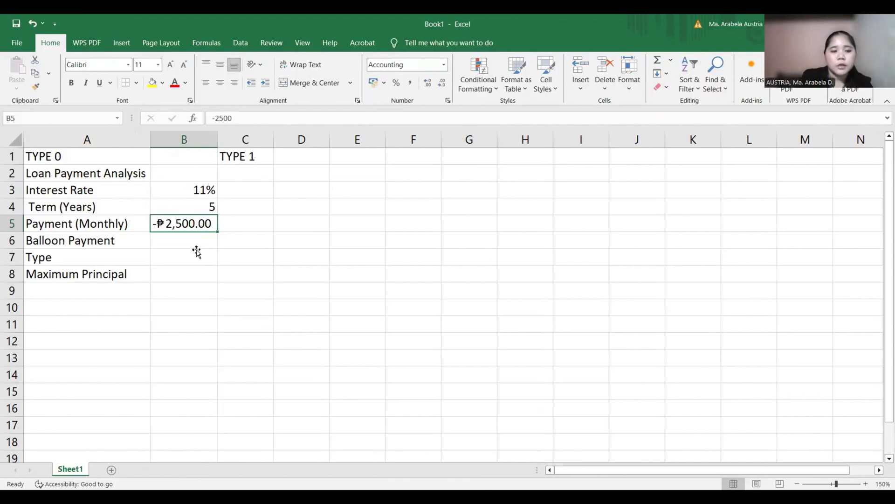
- Enter 0 for the balloon payment in B6 and 0 for the type in B7
{"action": "left_click", "coordinate": [196, 250]}
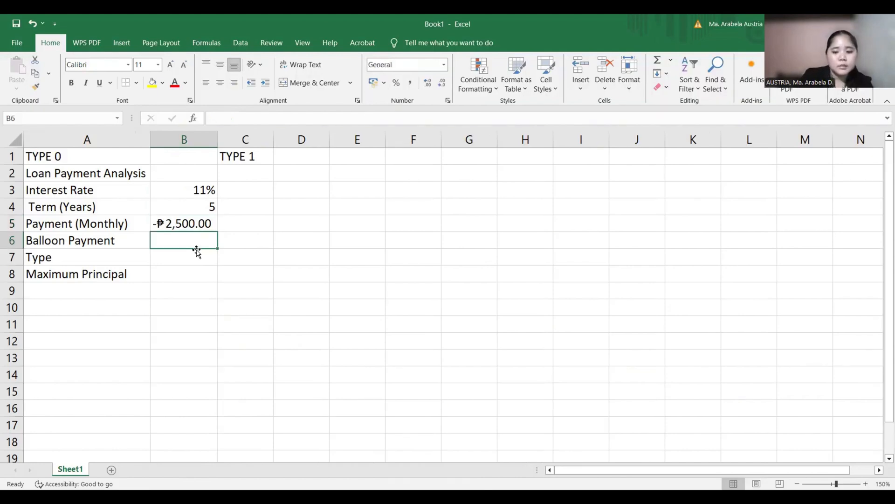
{"action": "type", "text": "0"}
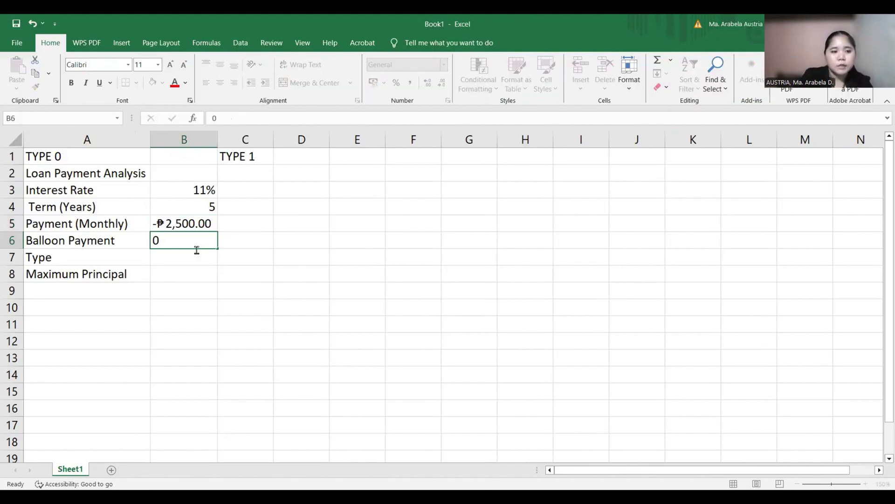
{"action": "key", "text": "Return"}
{"action": "type", "text": "0"}
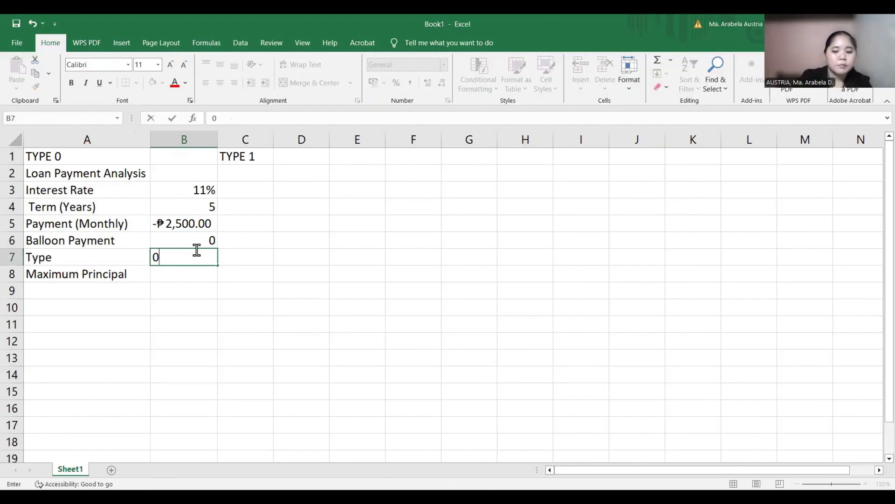
- Calculate the type 0 maximum principal in B8 with the formula =PV(B3/12;B4*12;B5;B6;B7)
{"action": "left_click", "coordinate": [210, 270]}
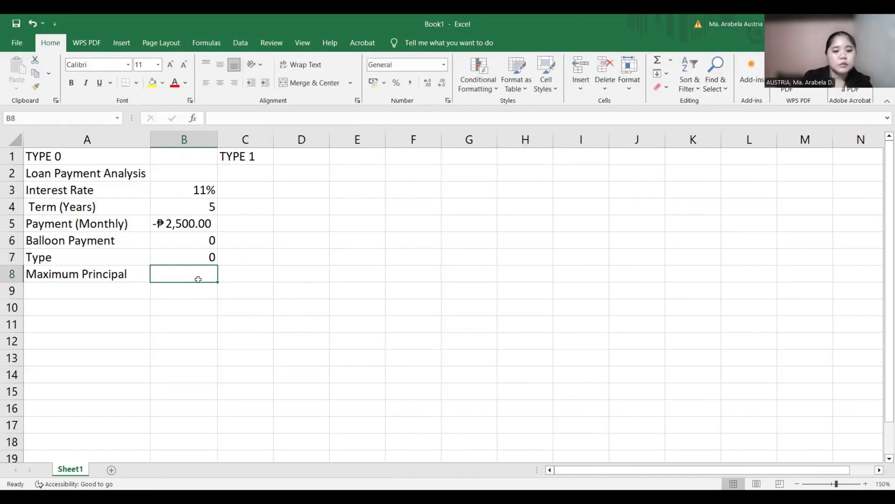
{"action": "type", "text": "="}
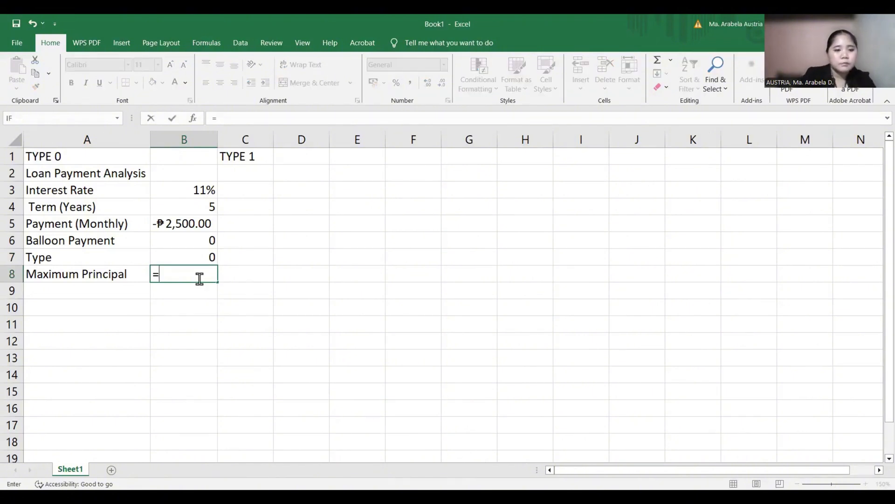
{"action": "type", "text": "PV("}
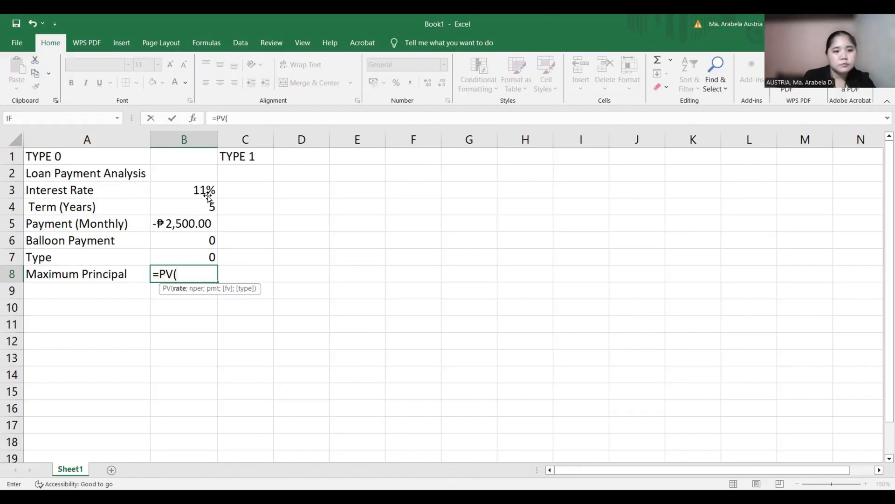
{"action": "left_click", "coordinate": [208, 195]}
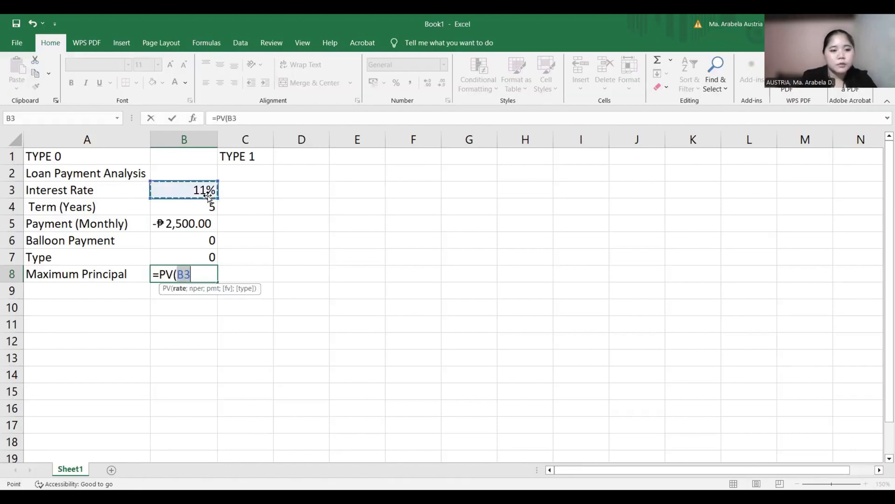
{"action": "type", "text": "/12"}
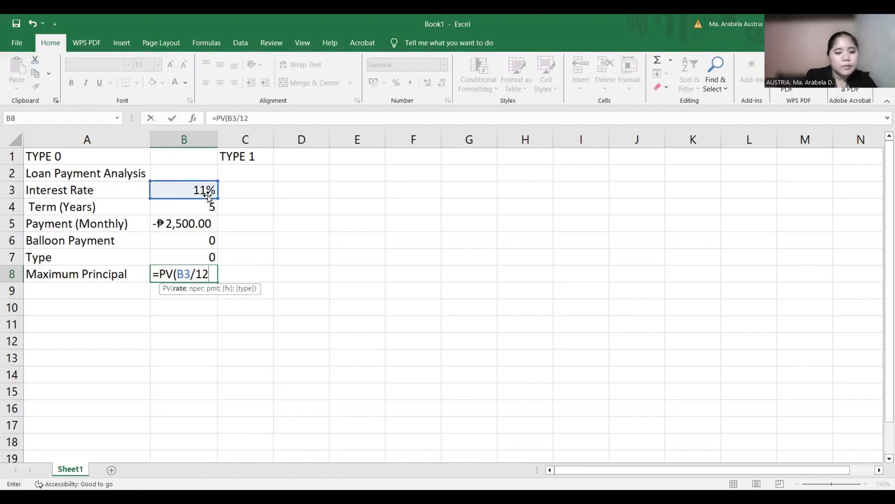
{"action": "type", "text": ";"}
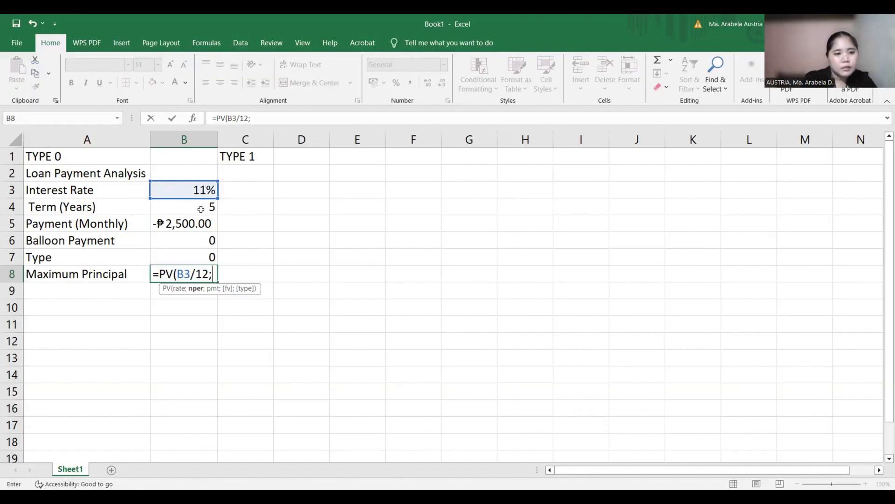
{"action": "left_click", "coordinate": [201, 209]}
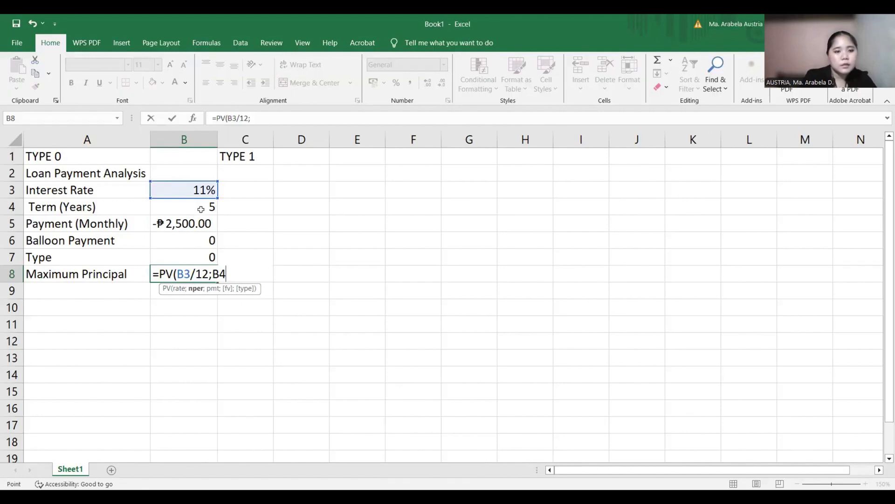
{"action": "type", "text": "*12;B5;"}
{"action": "left_click", "coordinate": [182, 240]}
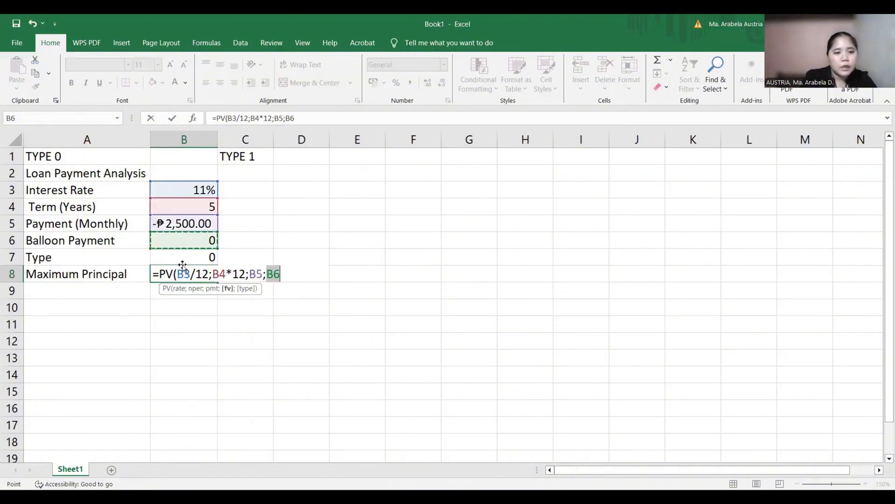
{"action": "type", "text": ";"}
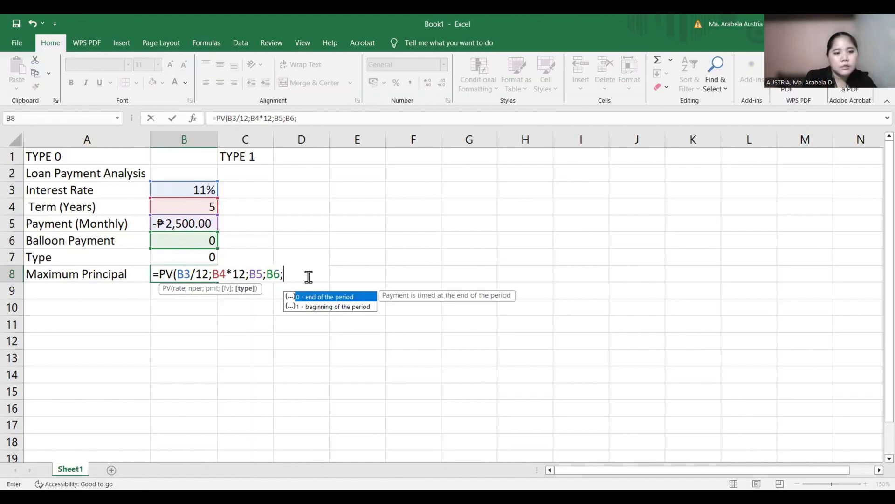
{"action": "type", "text": "B7;"}
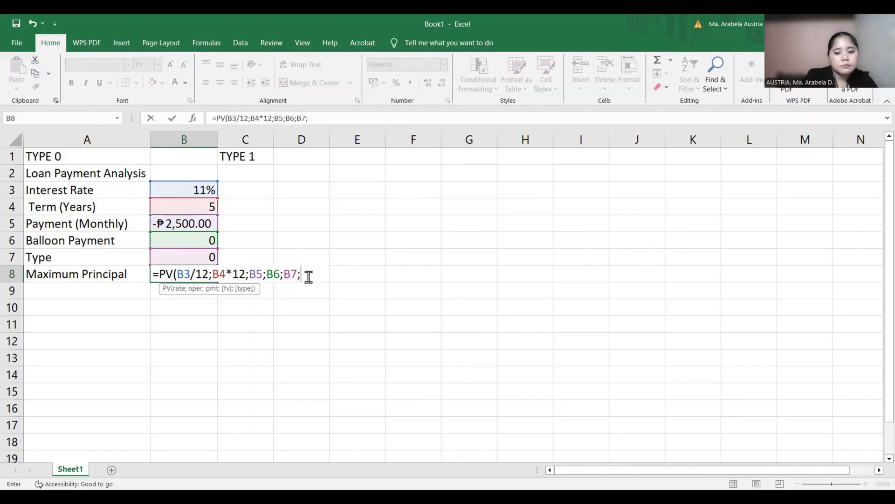
{"action": "key", "text": "BackSpace"}
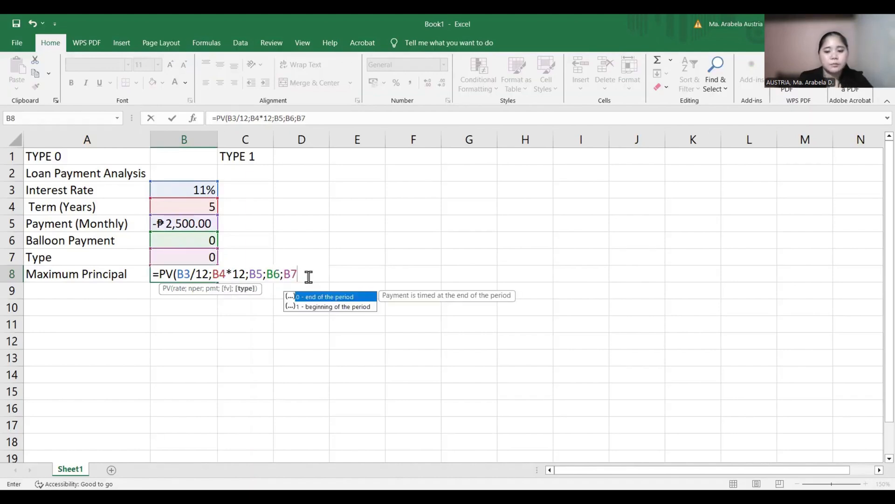
{"action": "type", "text": ")"}
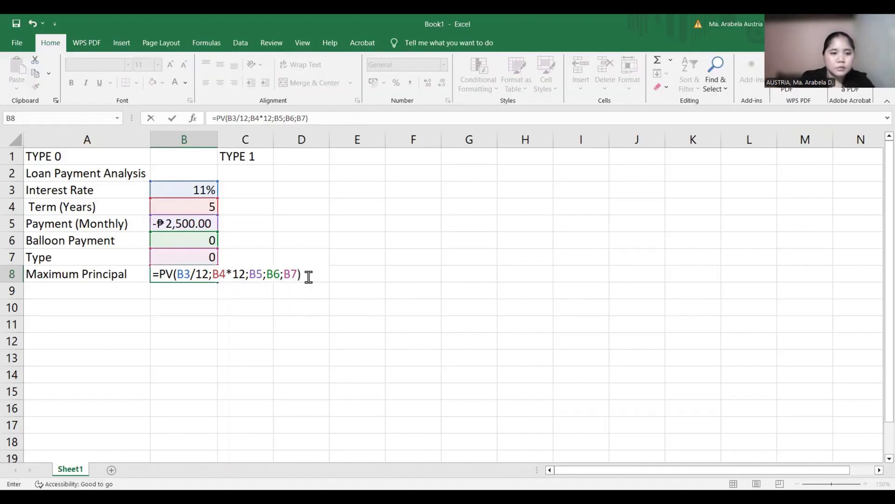
{"action": "key", "text": "Return"}
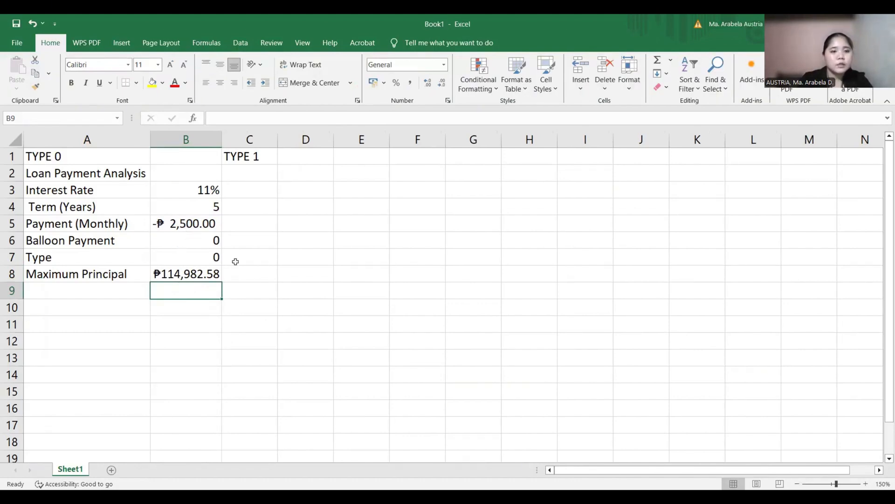
{"action": "key", "text": "Up"}
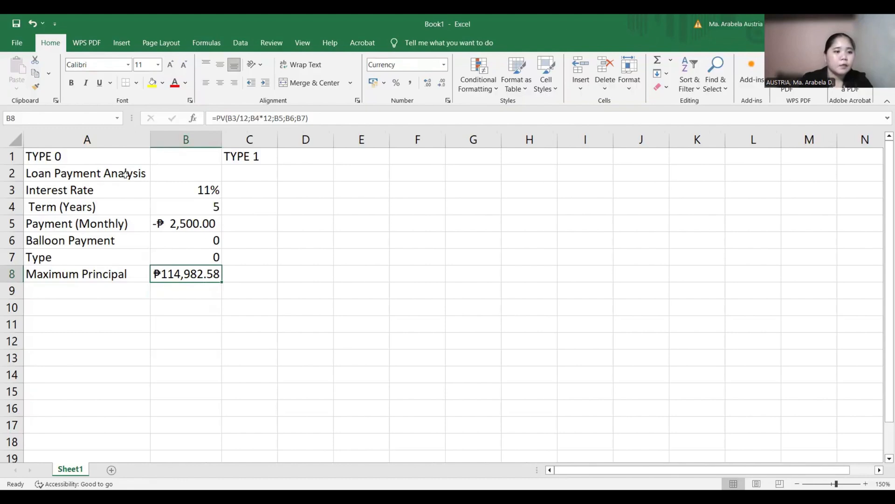
- Copy the loan labels in A2:A8 to the cells starting at C2, under TYPE 1
{"action": "left_click_drag", "start_coordinate": [126, 173], "coordinate": [130, 258]}
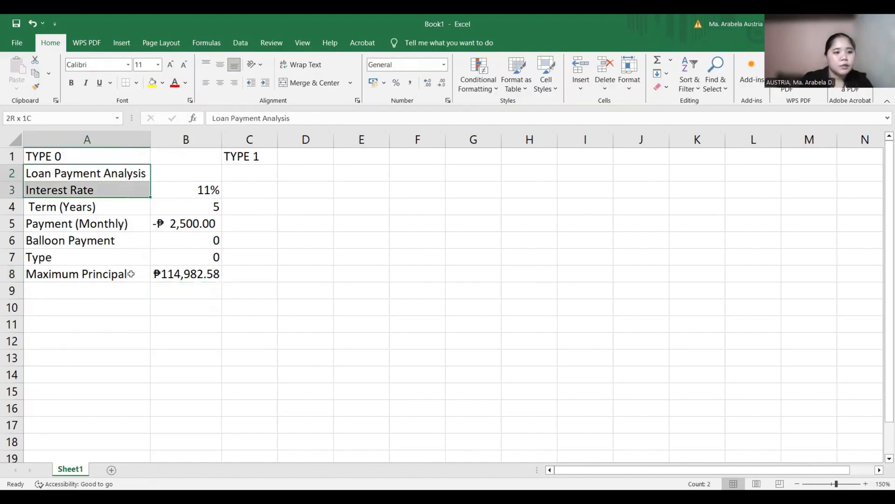
{"action": "key", "text": "shift+Down"}
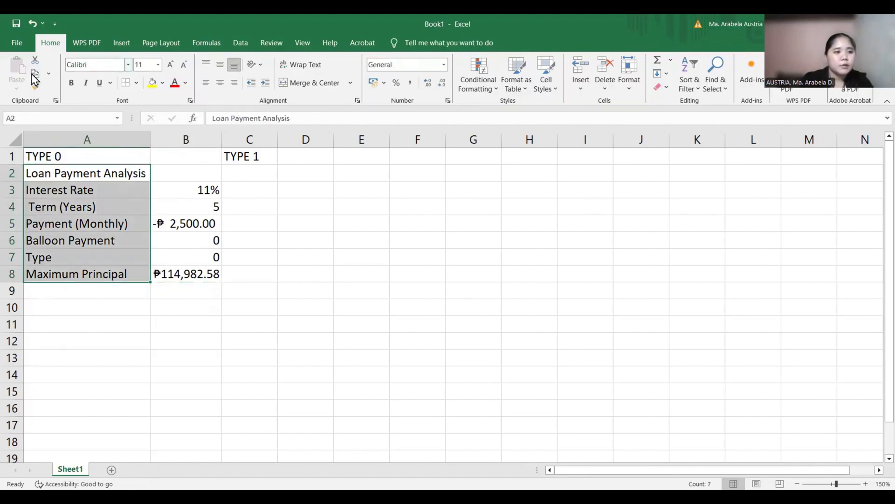
{"action": "key", "text": "ctrl+c"}
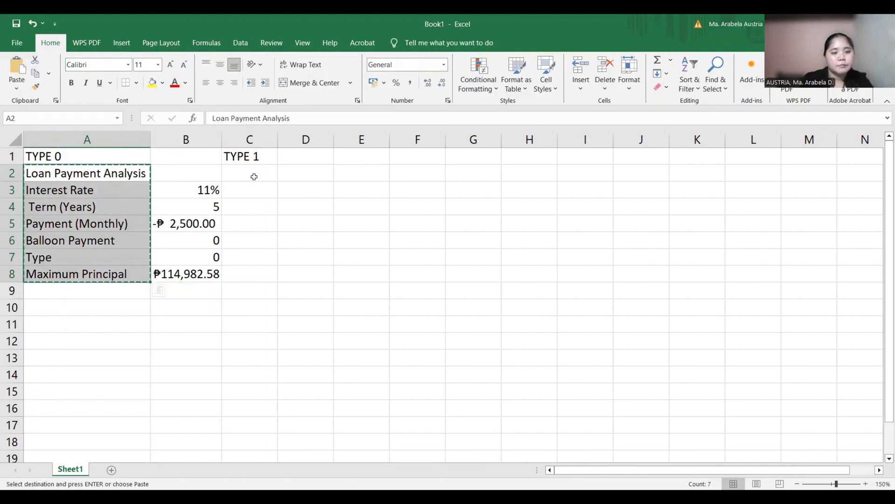
{"action": "left_click", "coordinate": [254, 177]}
{"action": "key", "text": "Return"}
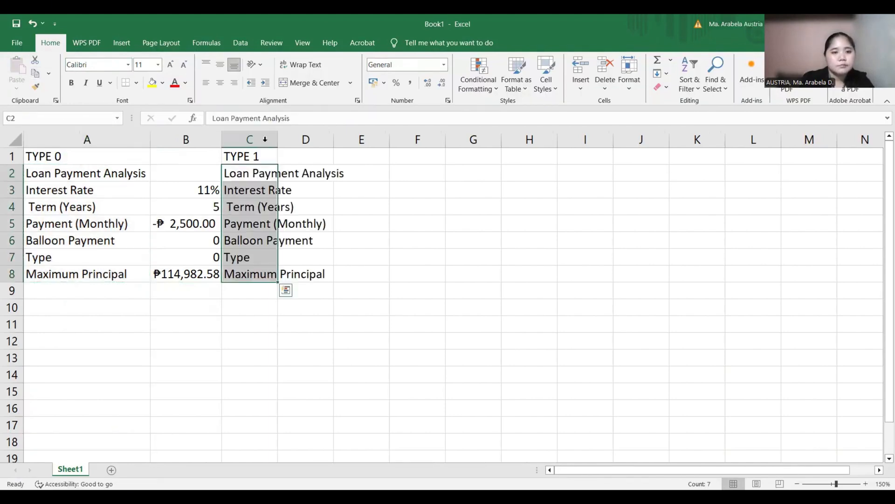
- Auto-fit the width of column C to the copied loan labels
{"action": "left_click", "coordinate": [265, 139]}
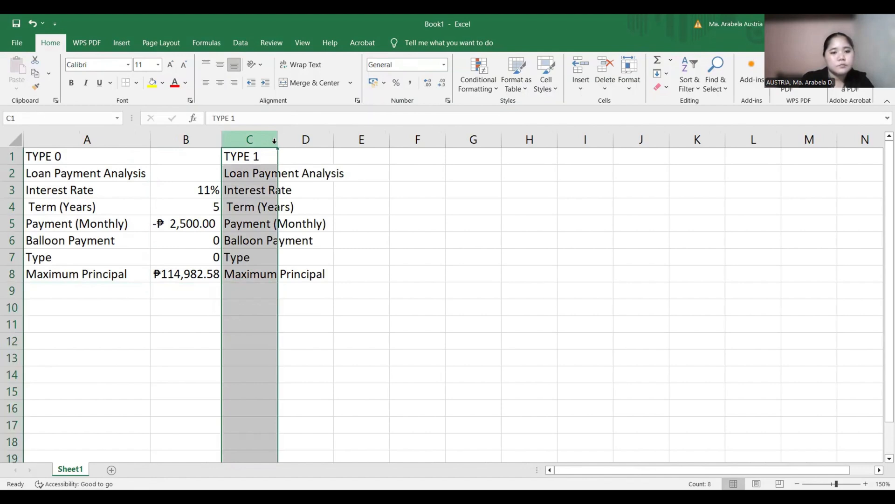
{"action": "key", "text": "alt+h"}
{"action": "key", "text": "o"}
{"action": "key", "text": "i"}
- Copy the interest rate, term, monthly payment and balloon payment values in B3:B6 to D3:D6
{"action": "left_click", "coordinate": [182, 184]}
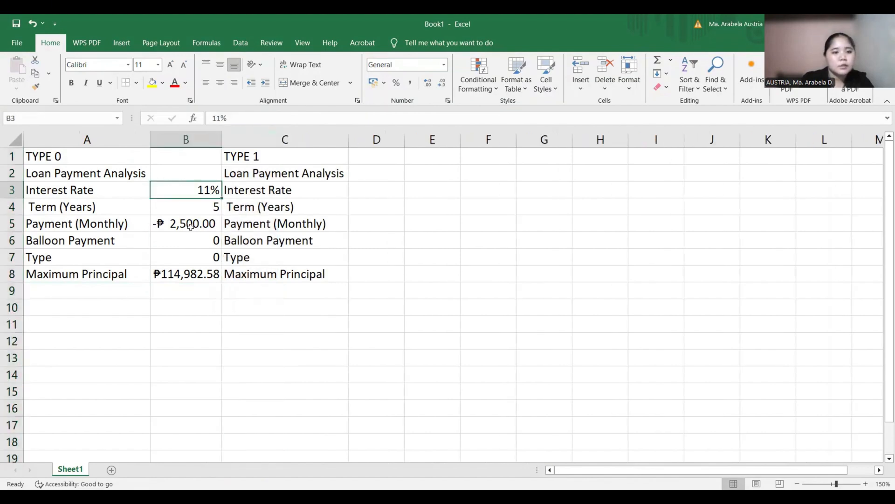
{"action": "mouse_move", "coordinate": [191, 227]}
{"action": "left_mouse_down"}
{"action": "mouse_move", "coordinate": [191, 251]}
{"action": "mouse_move", "coordinate": [191, 244]}
{"action": "left_mouse_up"}
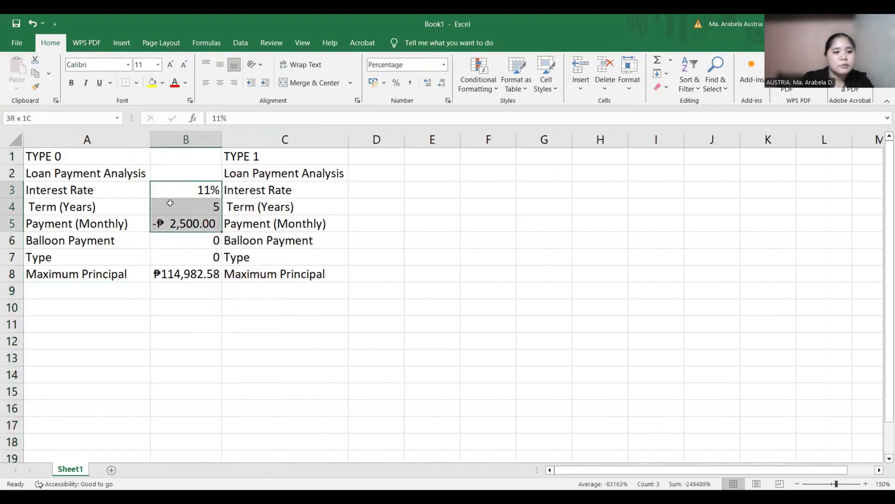
{"action": "left_click", "coordinate": [35, 73]}
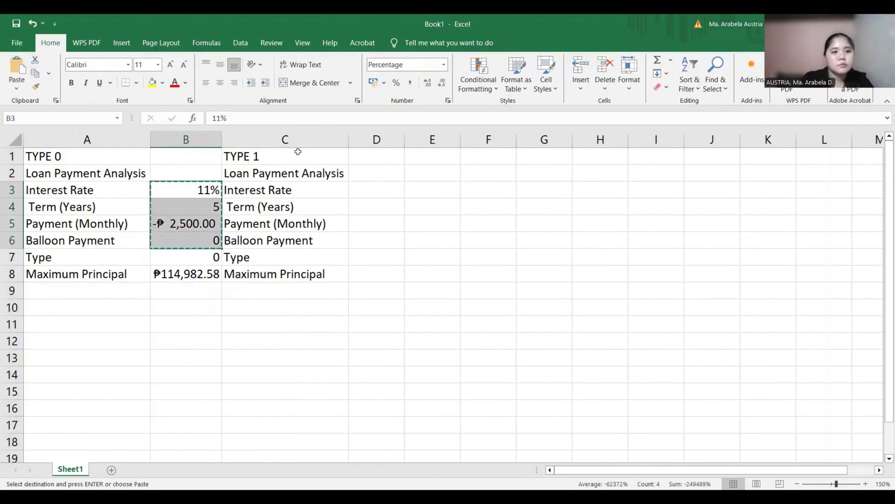
{"action": "left_click", "coordinate": [359, 194]}
{"action": "key", "text": "Return"}
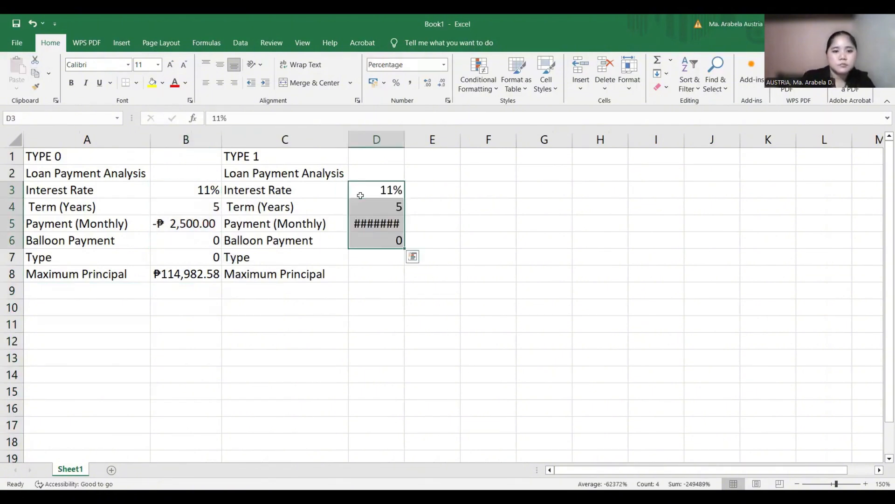
- Re-enter the monthly payment in D5 as -2500 so the column widens to fit it
{"action": "key", "text": "Return"}
{"action": "key", "text": "Return"}
{"action": "key", "text": "BackSpace"}
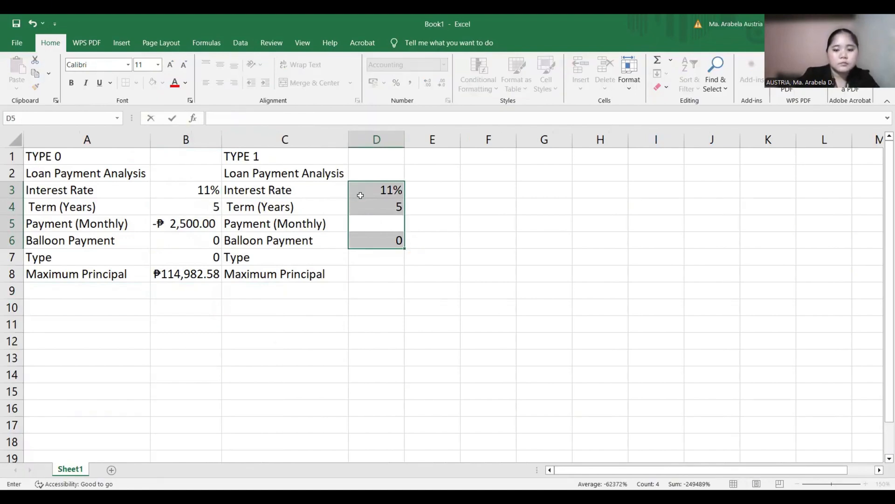
{"action": "type", "text": "-2500"}
{"action": "key", "text": "Return"}
{"action": "key", "text": "Return"}
{"action": "key", "text": "Return"}
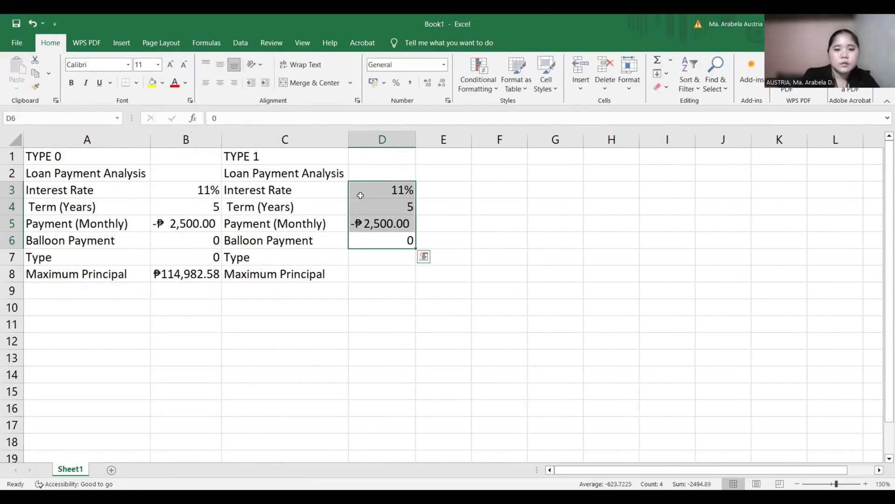
{"action": "key", "text": "Return"}
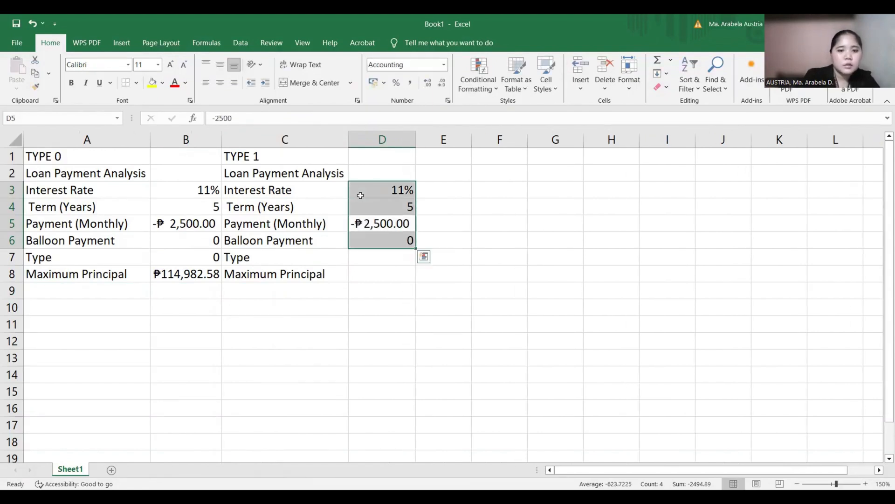
{"action": "key", "text": "Return"}
- Enter 1 as the payment type in D7
{"action": "left_click", "coordinate": [399, 256]}
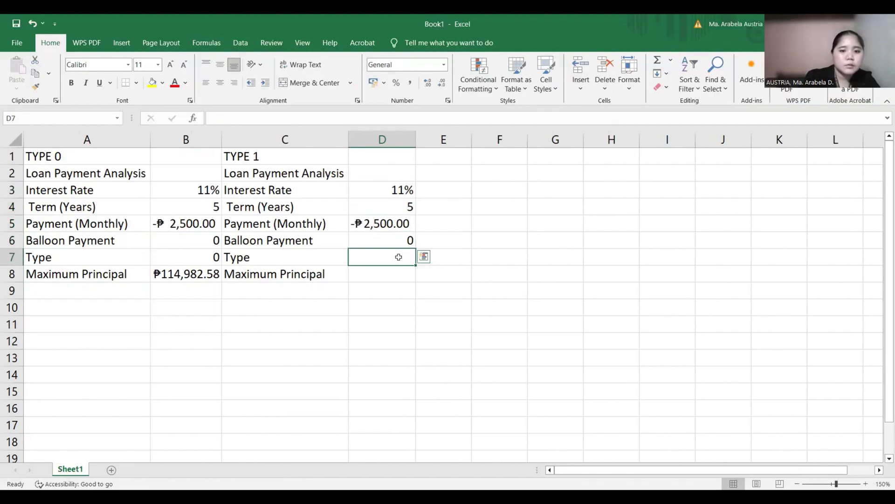
{"action": "double_click", "coordinate": [398, 257]}
{"action": "type", "text": "1"}
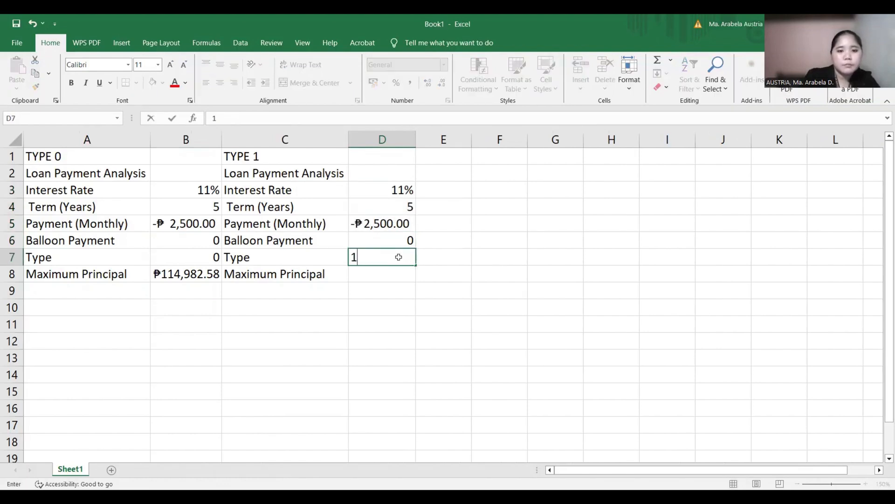
- Begin a PV formula in D8 with D3/12 as the rate and D4*12 as the number of periods
{"action": "left_click", "coordinate": [395, 269]}
{"action": "type", "text": "="}
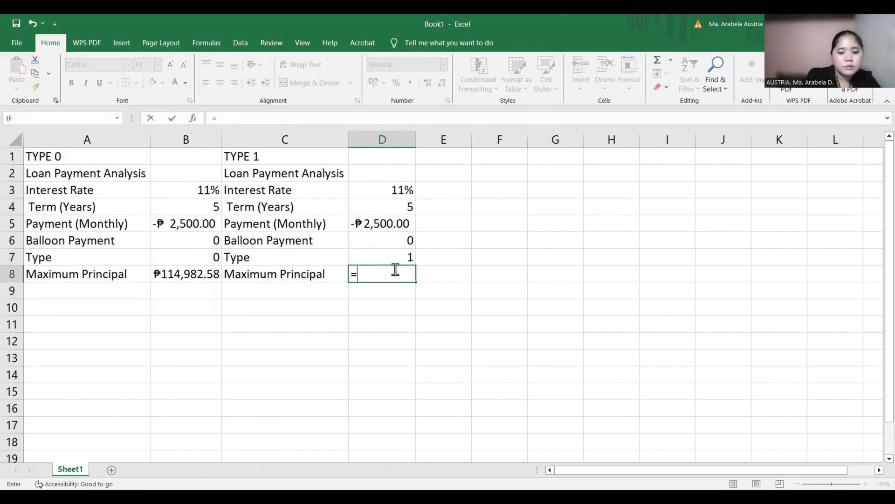
{"action": "type", "text": "PV"}
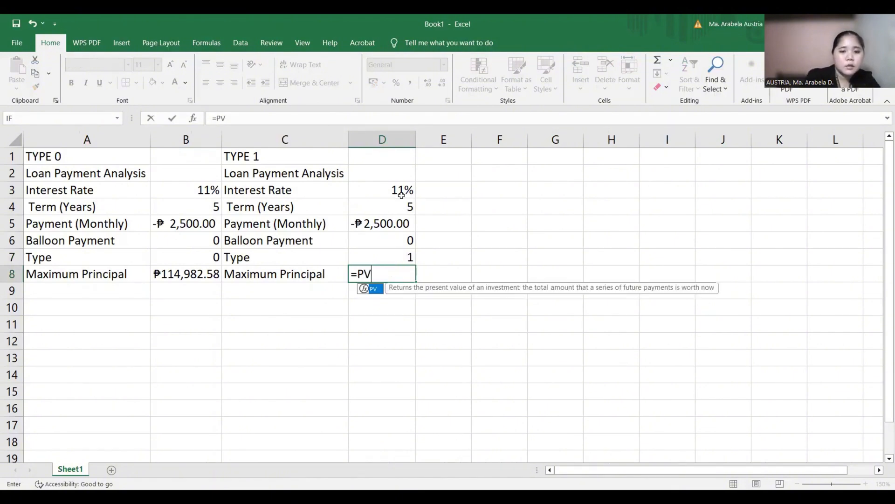
{"action": "type", "text": "("}
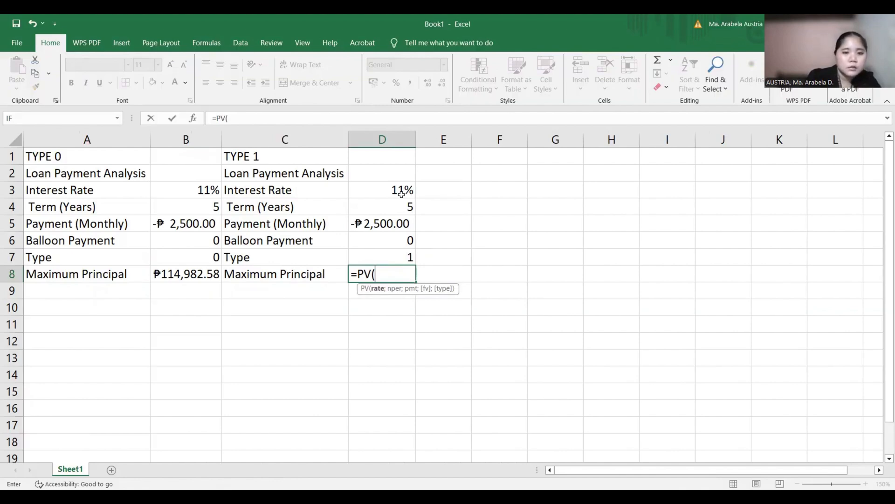
{"action": "type", "text": "D3/12;"}
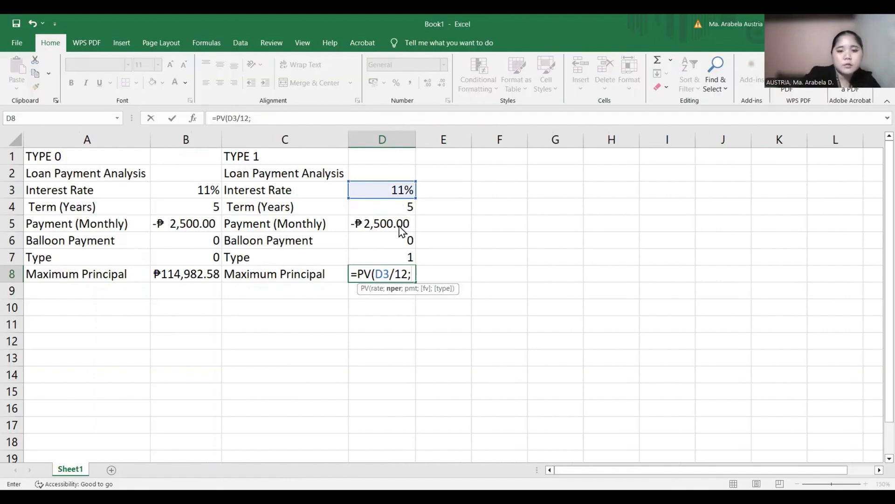
{"action": "type", "text": "D4*12"}
{"action": "key", "text": "Return"}
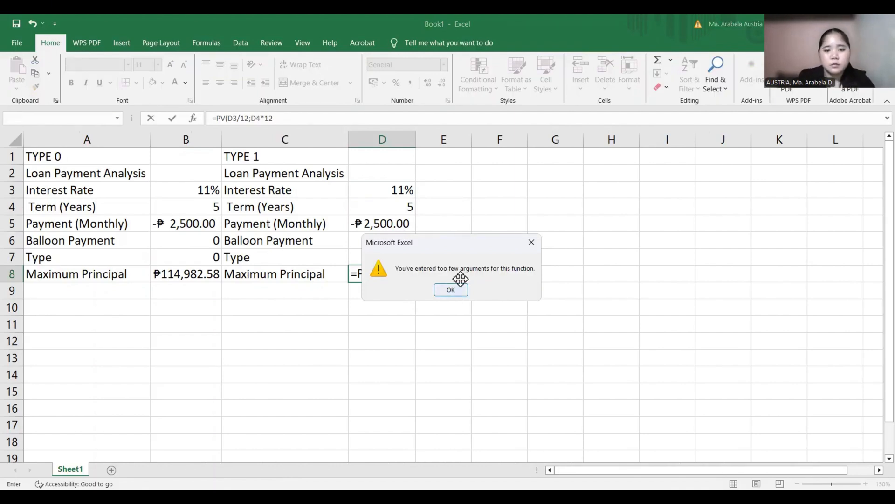
{"action": "key", "text": "Return"}
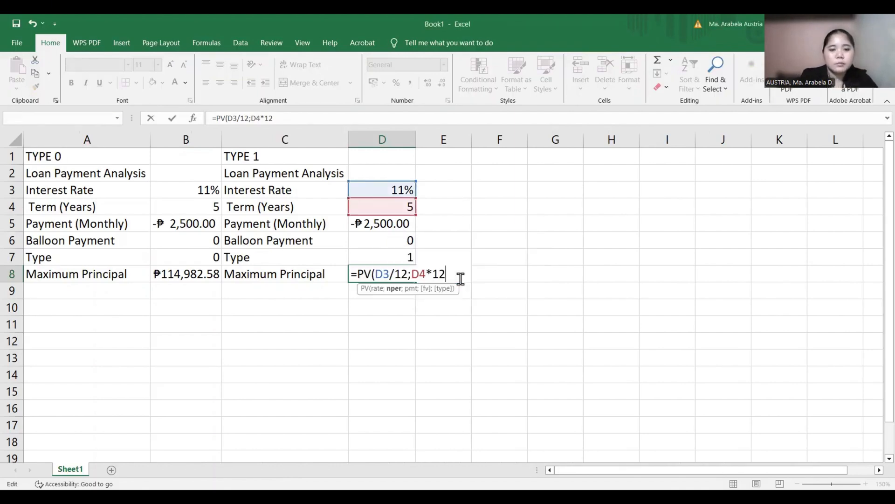
- Complete the PV formula in D8 with D5 as the payment, D6 as the future value and D7 as the type
{"action": "type", "text": ";"}
{"action": "left_click", "coordinate": [399, 231]}
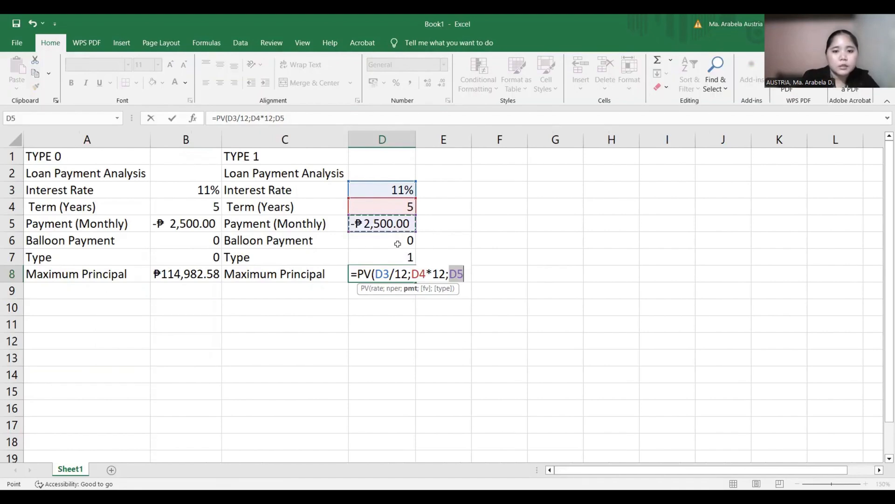
{"action": "type", "text": ";"}
{"action": "left_click", "coordinate": [394, 245]}
{"action": "type", "text": ";"}
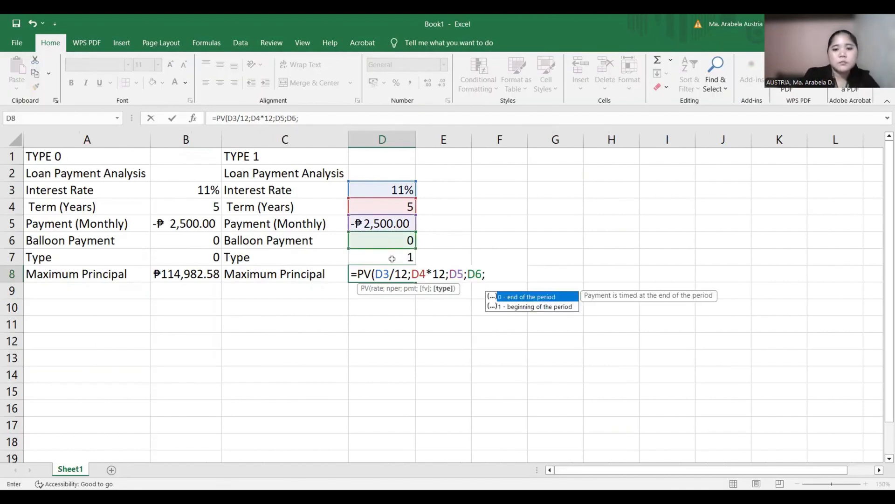
{"action": "type", "text": "1"}
{"action": "key", "text": "Return"}
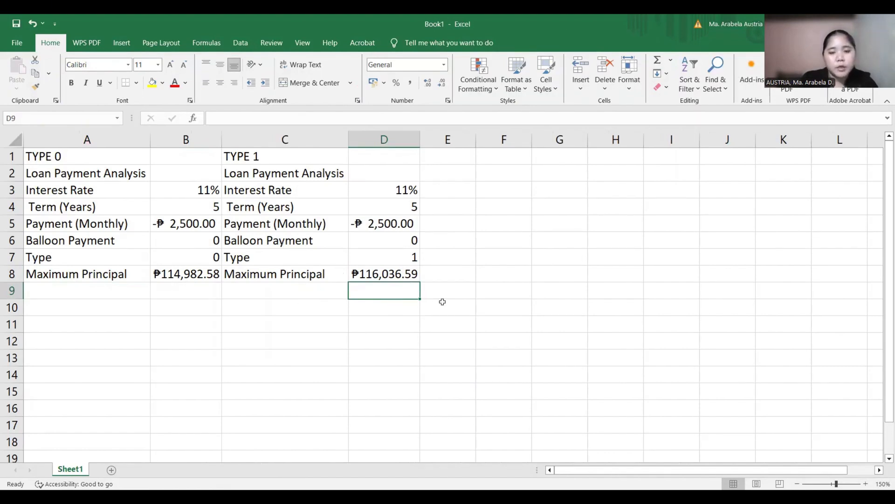
- Calculate the absolute difference between the two maximum principals in F5 with =ABS(D8-B8)
{"action": "left_click", "coordinate": [488, 230]}
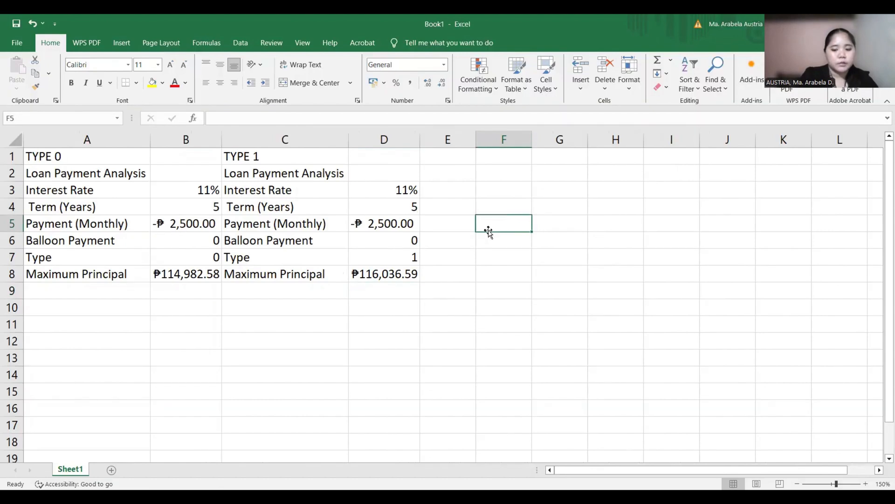
{"action": "type", "text": "="}
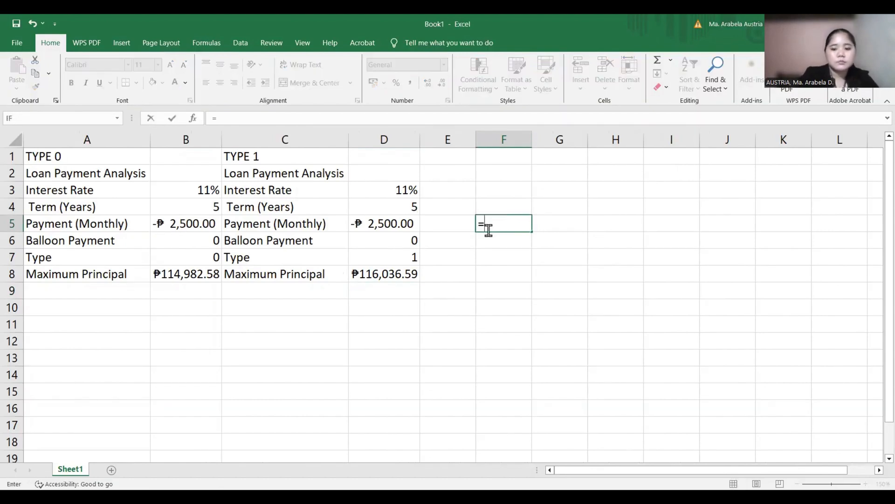
{"action": "type", "text": "ABS("}
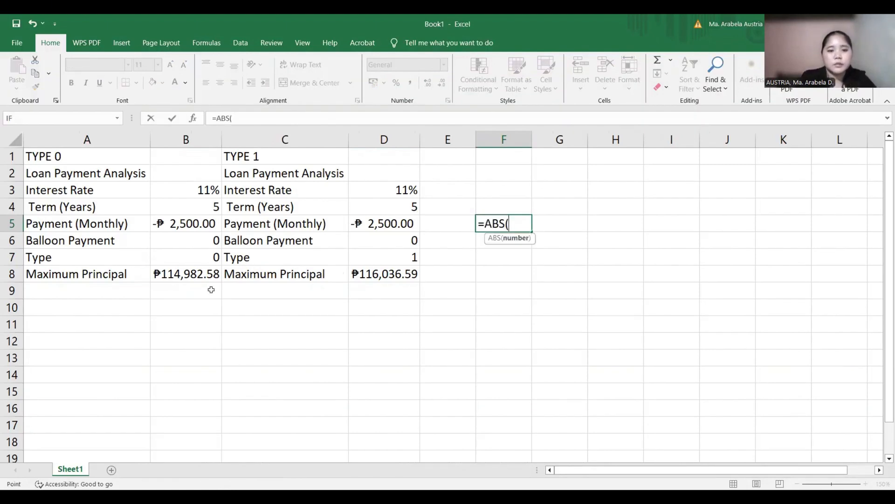
{"action": "type", "text": "D8-"}
{"action": "left_click", "coordinate": [211, 275]}
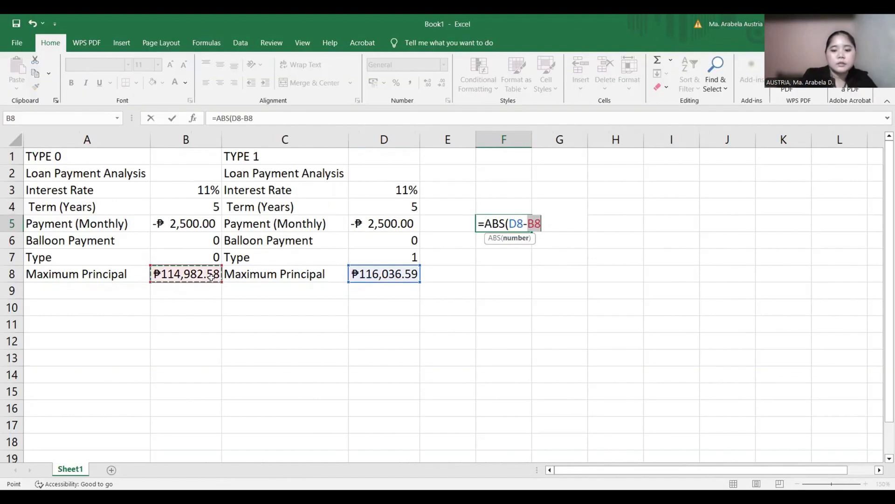
{"action": "type", "text": ")"}
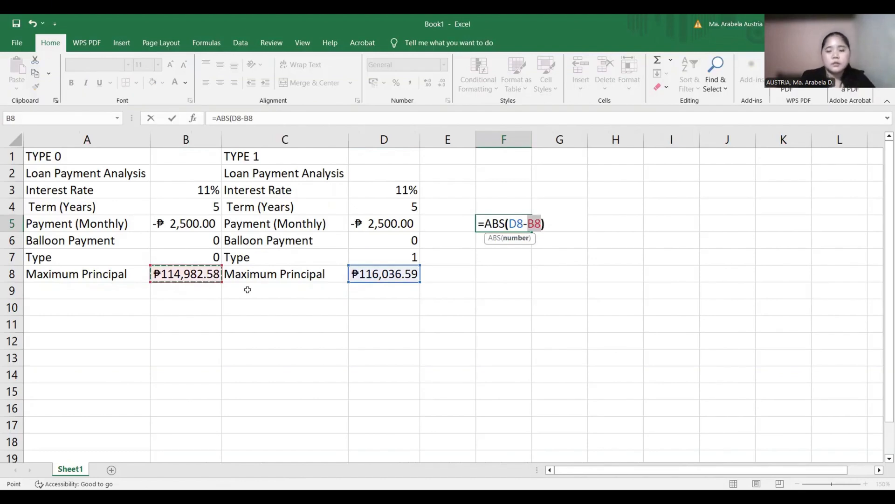
{"action": "key", "text": "Return"}
- Format the difference in F5 with the ₱ Filipino accounting number format
{"action": "left_click", "coordinate": [509, 225]}
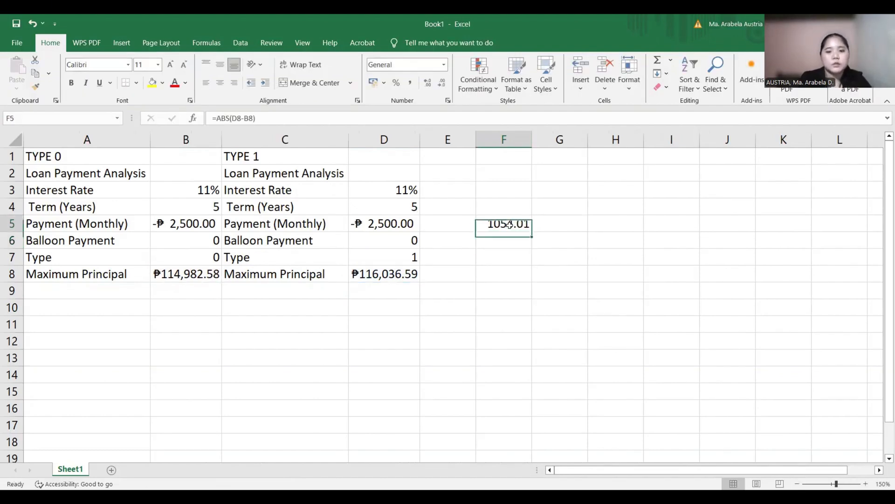
{"action": "left_click", "coordinate": [384, 83]}
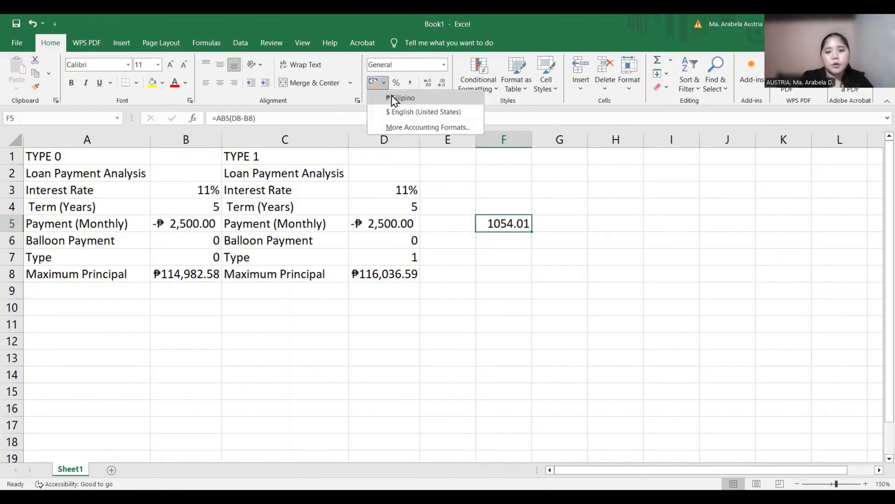
{"action": "left_click", "coordinate": [394, 99]}
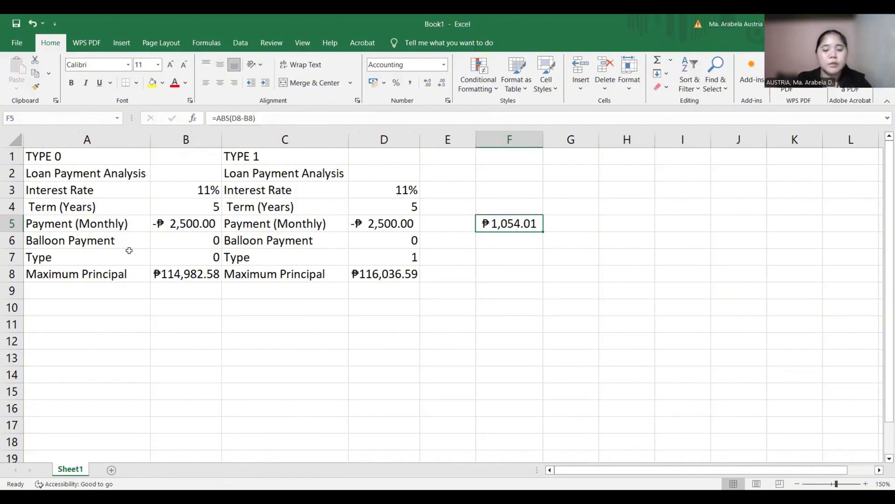
- Compare the maximum principal results and PV formulas of type 0 in B8 and type 1 in D8
{"action": "left_click", "coordinate": [198, 274]}
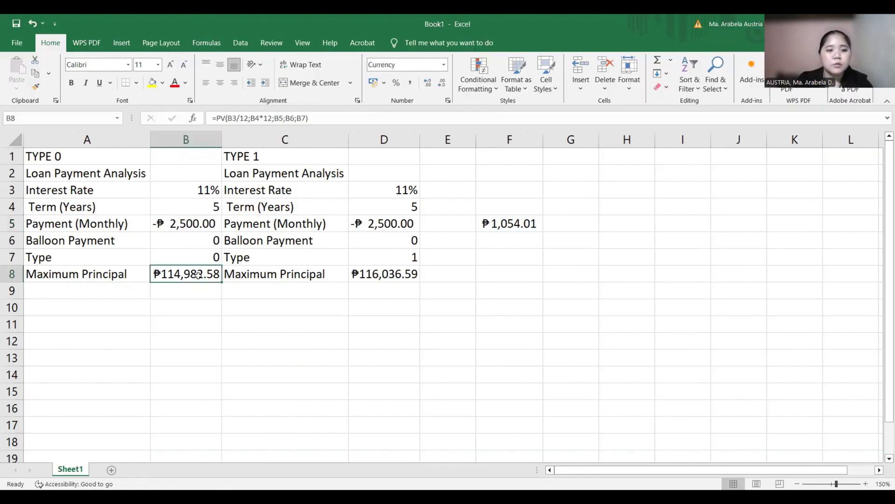
{"action": "left_click", "coordinate": [376, 279]}
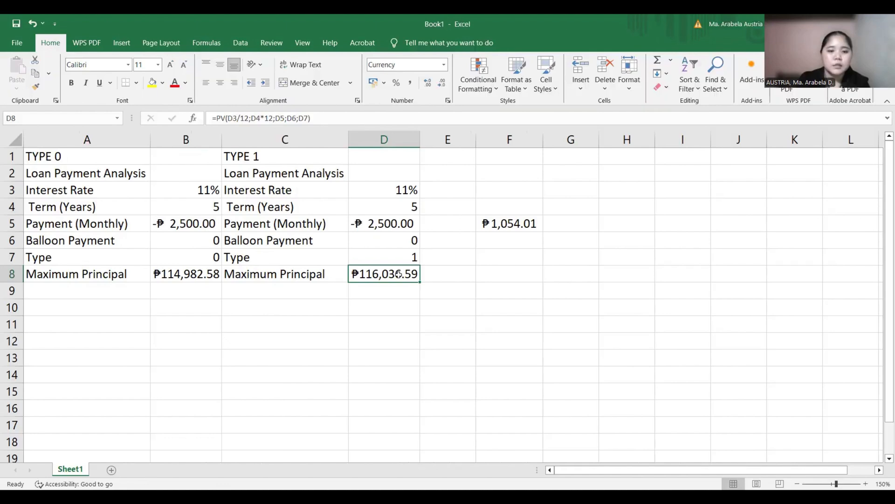
{"action": "left_click", "coordinate": [195, 274]}
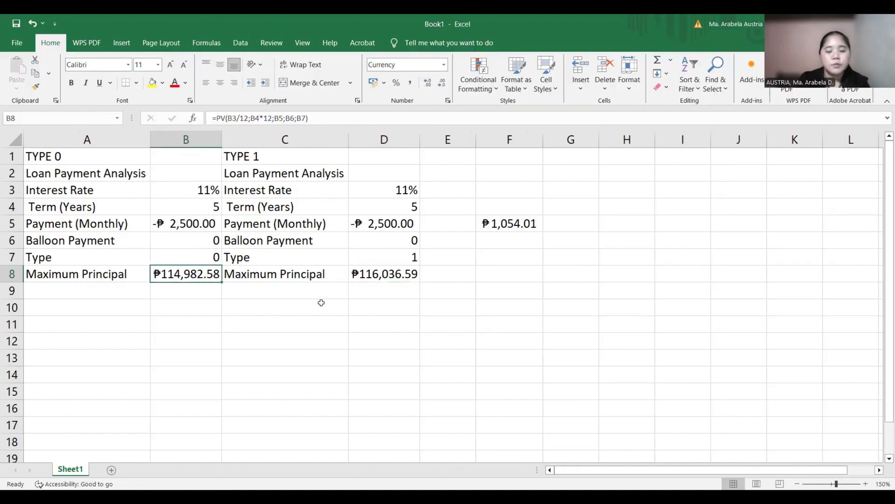
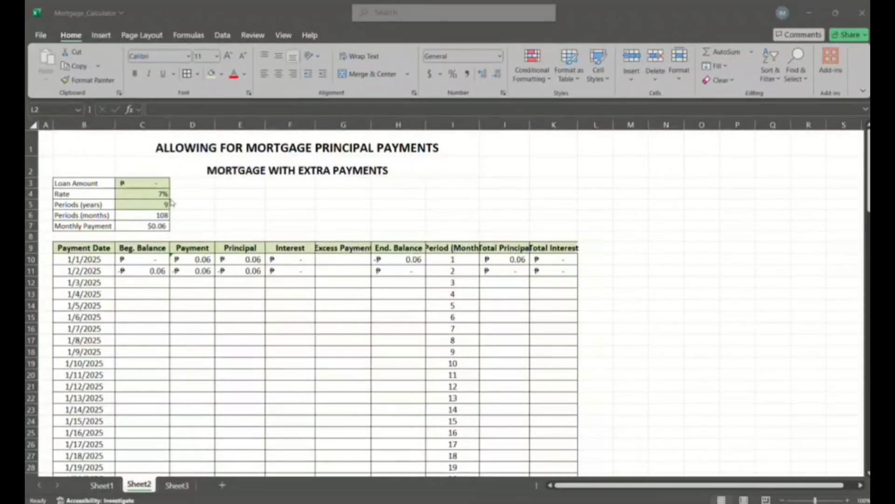
- AutoFit the widths of the Total Principal, Period (Month), Excess Payment and Total Interest columns in the mortgage table
{"action": "scroll", "coordinate": [245, 238], "scroll_direction": "down", "scroll_amount": 14}
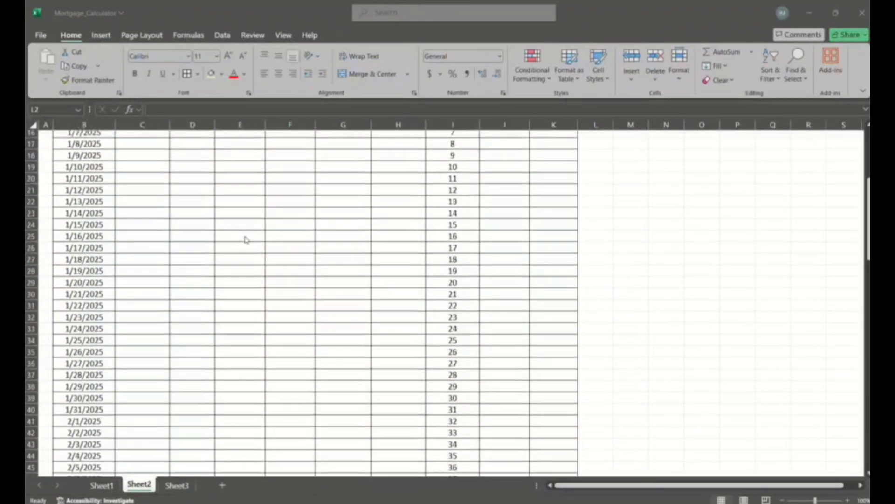
{"action": "scroll", "coordinate": [246, 239], "scroll_direction": "down", "scroll_amount": 13}
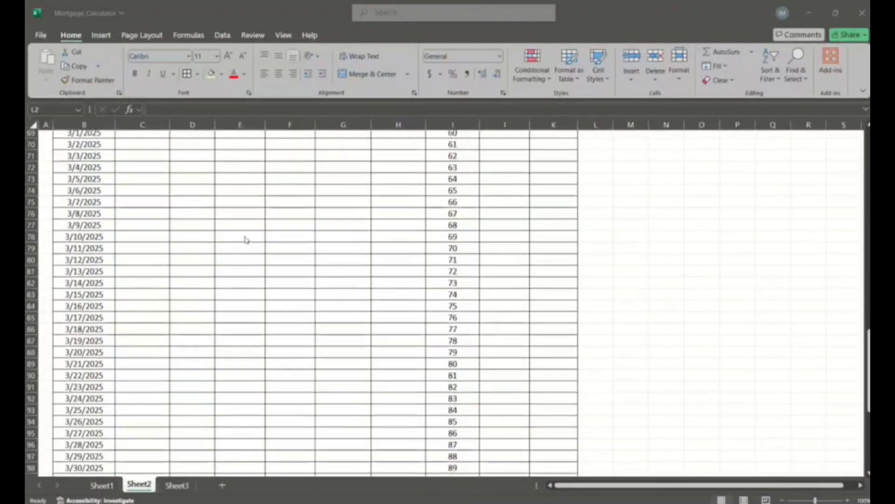
{"action": "scroll", "coordinate": [246, 239], "scroll_direction": "down", "scroll_amount": 9}
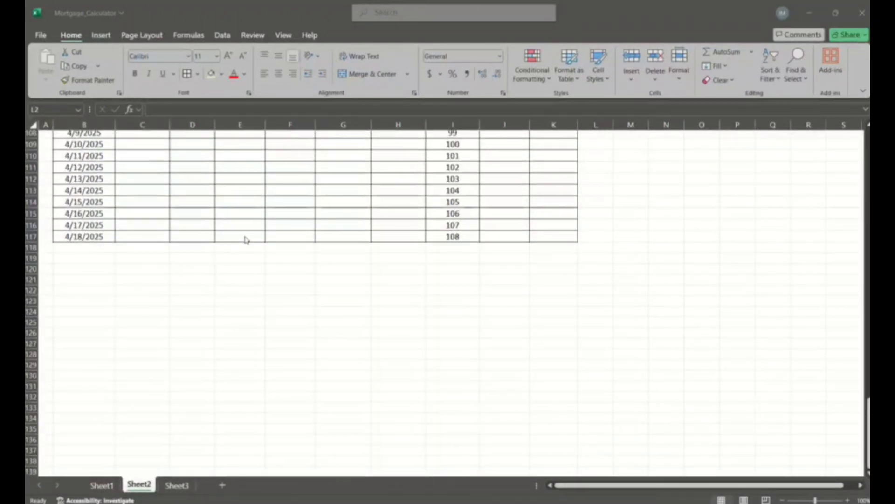
{"action": "scroll", "coordinate": [246, 239], "scroll_direction": "up", "scroll_amount": 20}
{"action": "scroll", "coordinate": [247, 240], "scroll_direction": "up", "scroll_amount": 13}
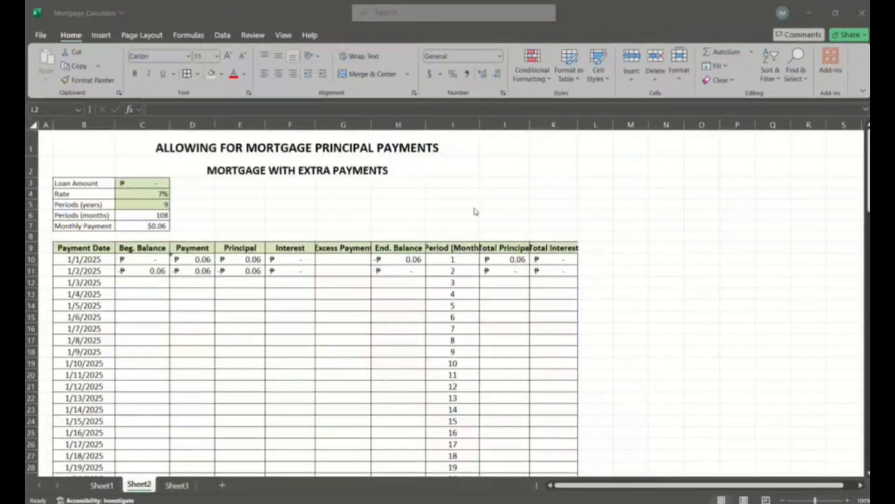
{"action": "left_click", "coordinate": [530, 124]}
{"action": "double_click", "coordinate": [530, 124]}
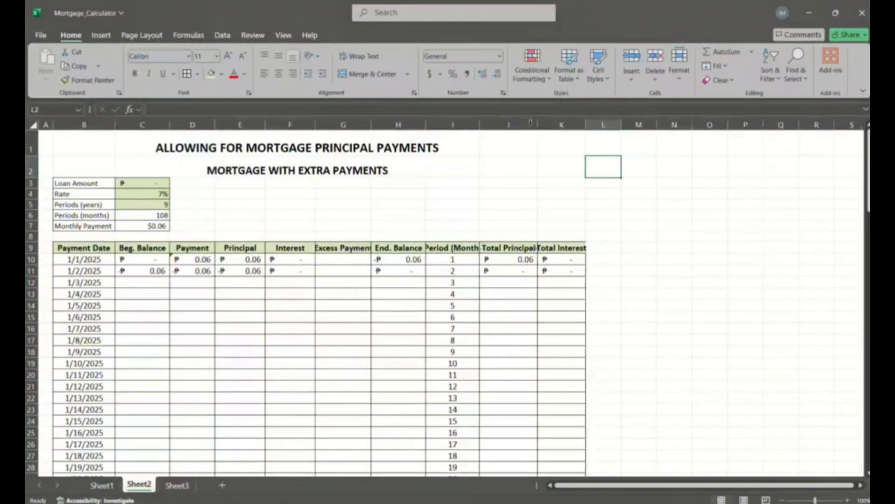
{"action": "double_click", "coordinate": [480, 124]}
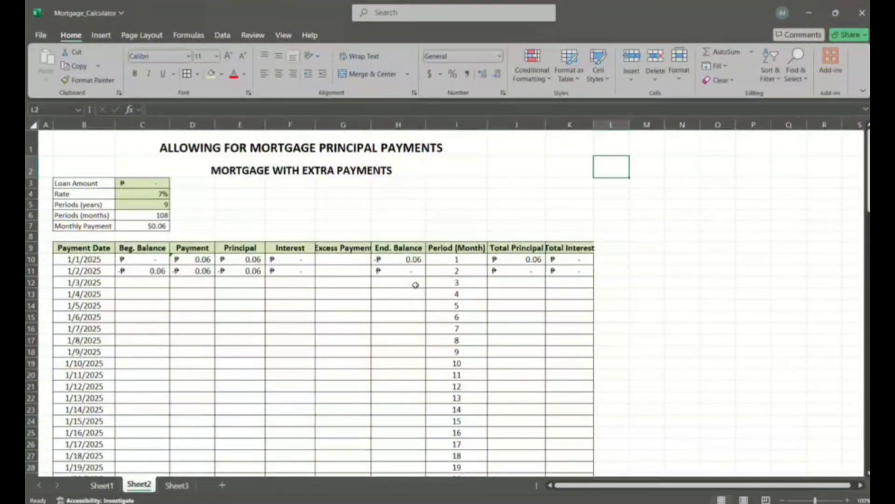
{"action": "double_click", "coordinate": [371, 124]}
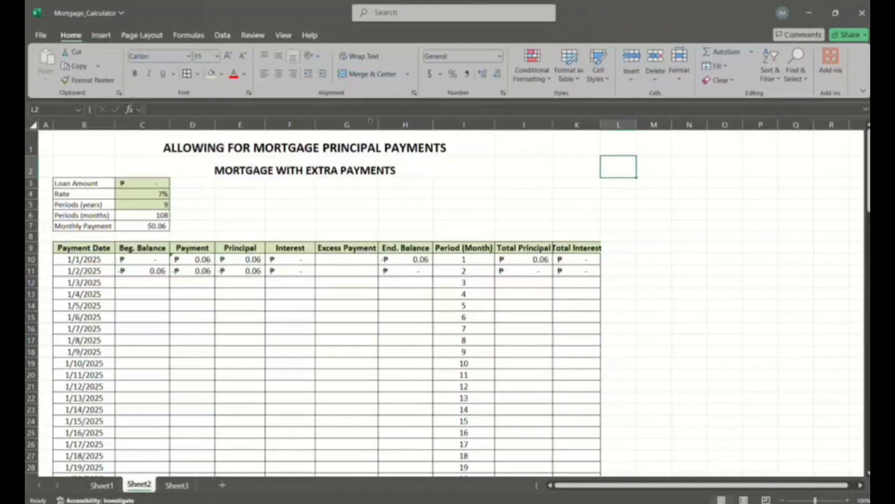
{"action": "double_click", "coordinate": [601, 124]}
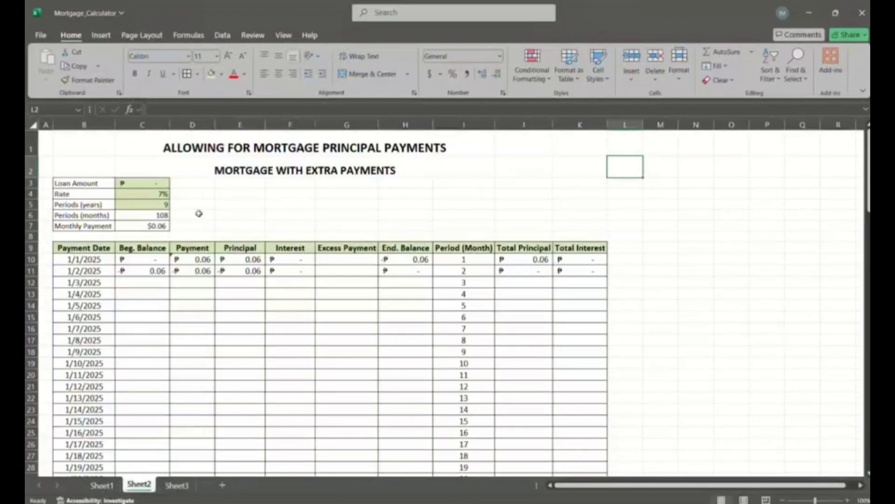
- Set the Loan Amount in C3 to 500000
{"action": "left_click", "coordinate": [137, 182]}
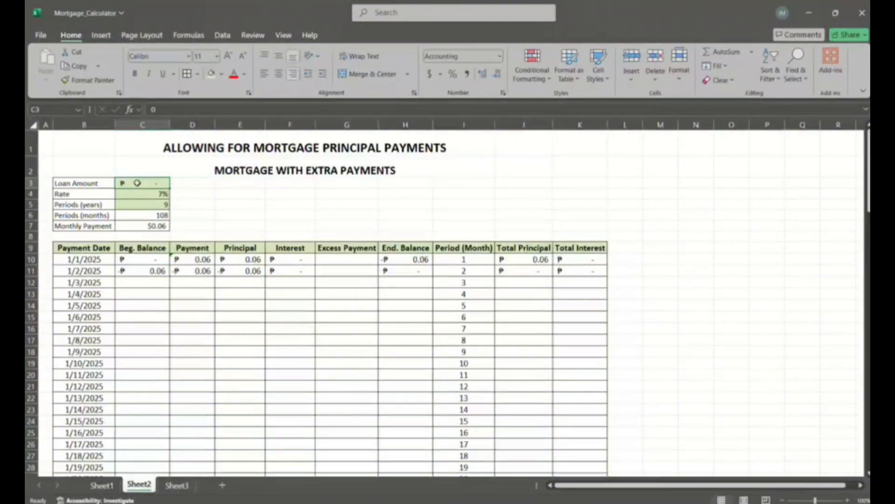
{"action": "type", "text": "50000"}
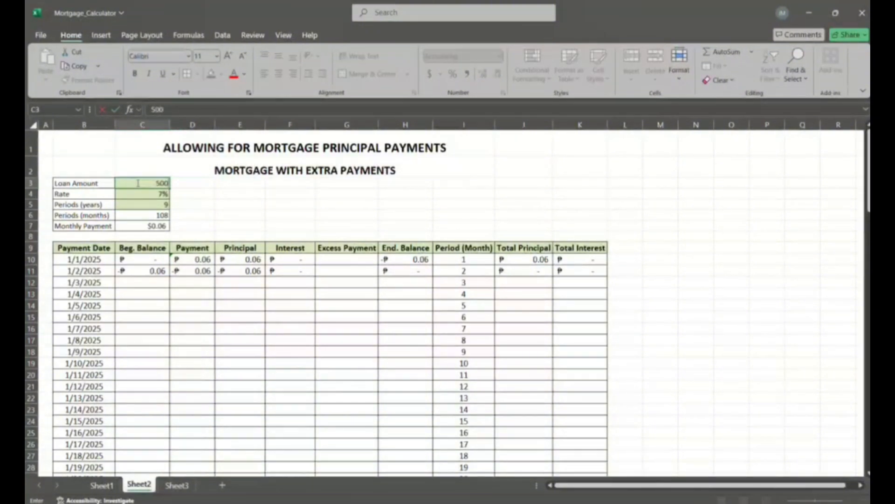
{"action": "type", "text": "0"}
{"action": "key", "text": "Return"}
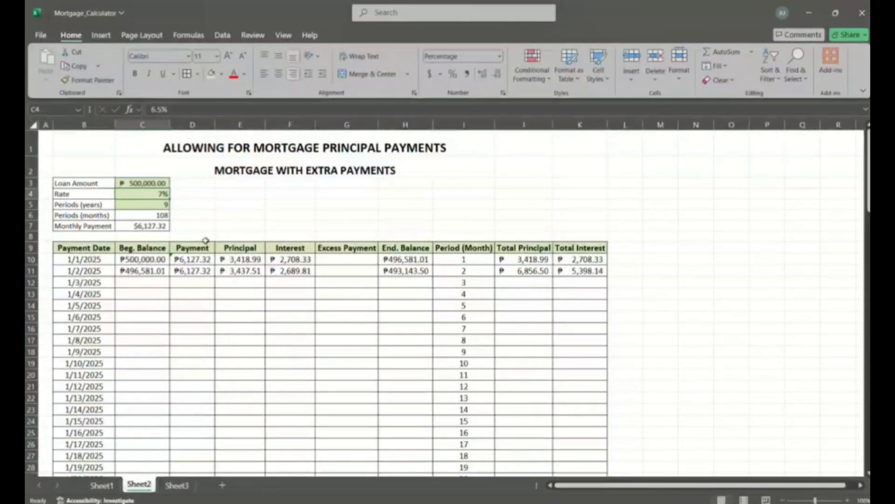
- Inspect the formulas in the beginning balance, payment, principal and interest columns and the exact rate in C4
{"action": "left_click", "coordinate": [153, 260]}
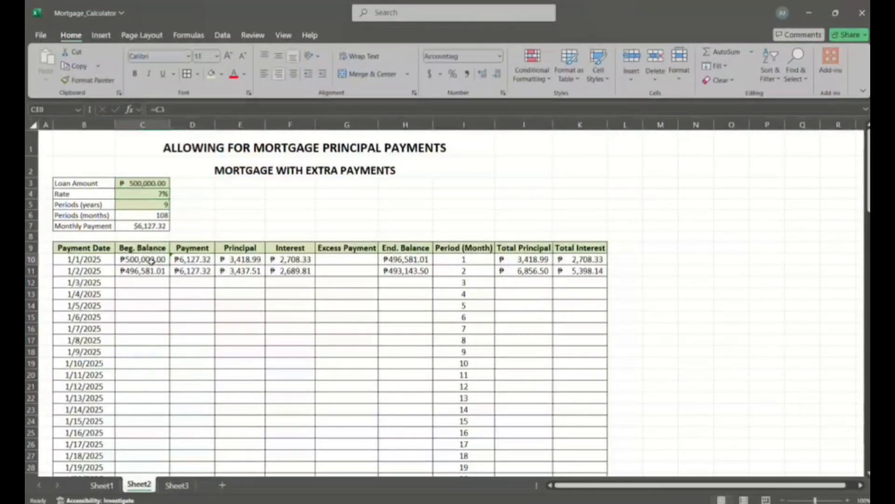
{"action": "left_click", "coordinate": [205, 259]}
{"action": "left_click", "coordinate": [248, 261]}
{"action": "left_click", "coordinate": [298, 265]}
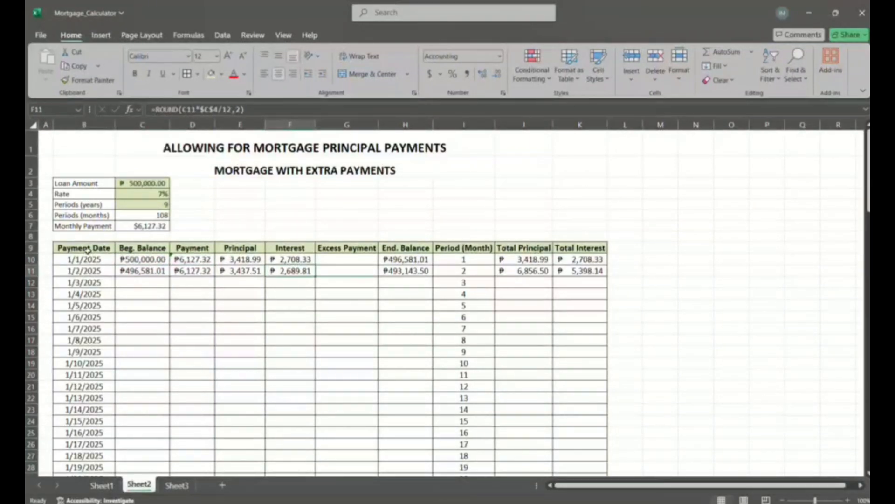
{"action": "left_click", "coordinate": [157, 194]}
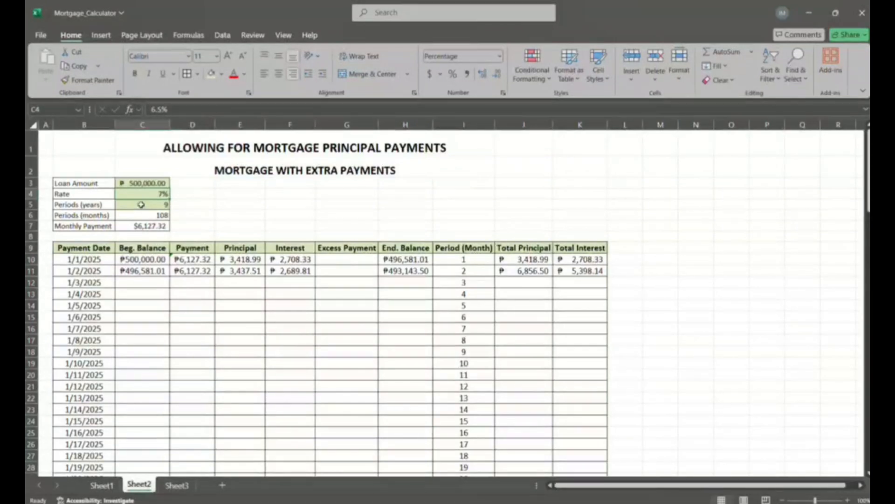
- Replace the second payment date in B11 with =EDATE(B10,1) to advance it by one month
{"action": "double_click", "coordinate": [65, 272]}
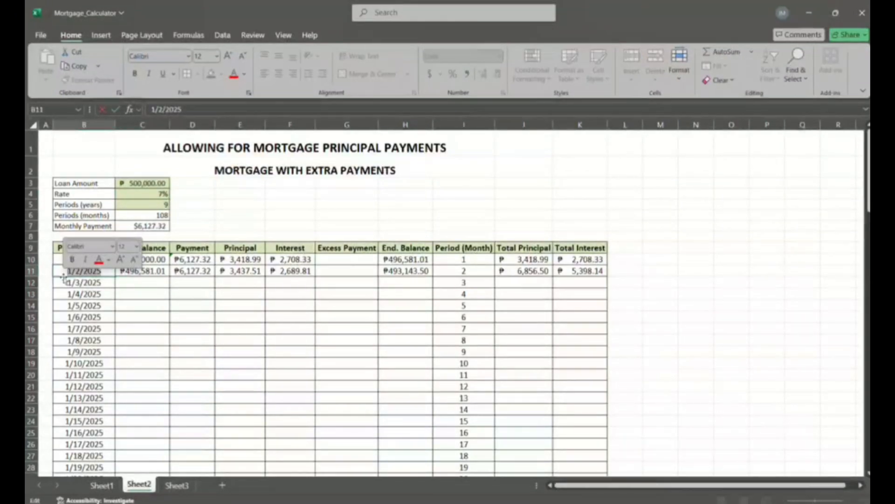
{"action": "type", "text": "=EDATE"}
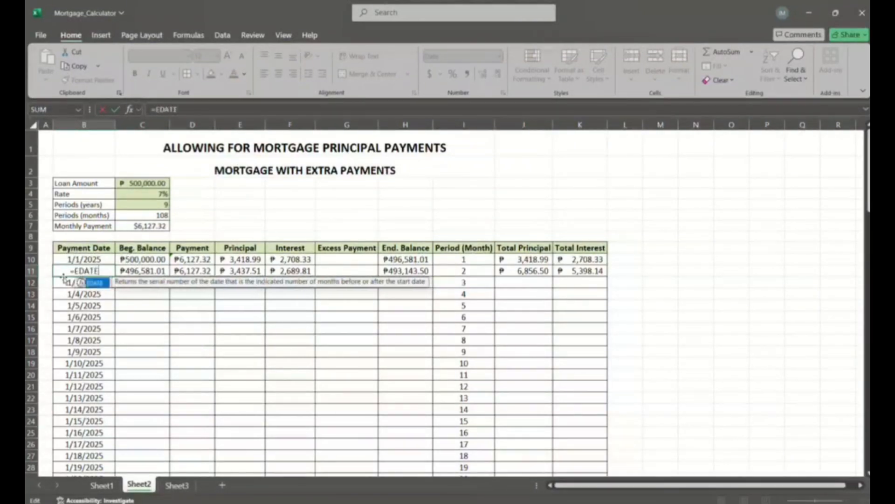
{"action": "double_click", "coordinate": [98, 283]}
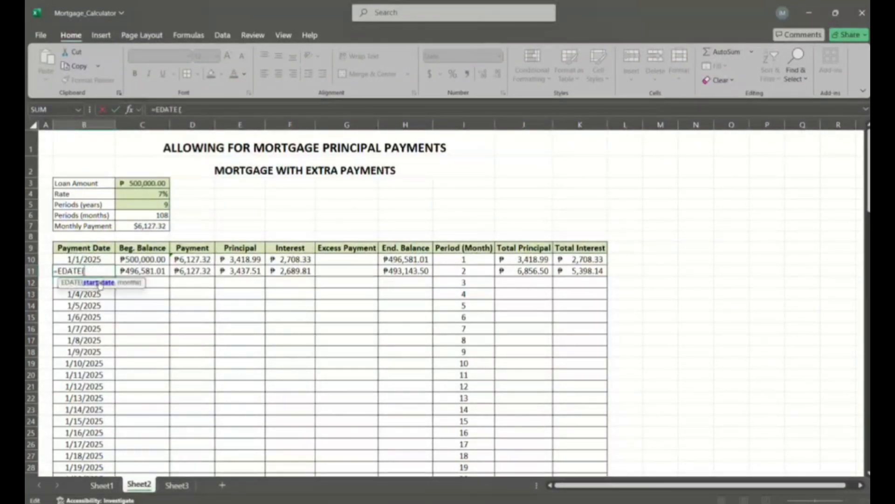
{"action": "left_click", "coordinate": [100, 260]}
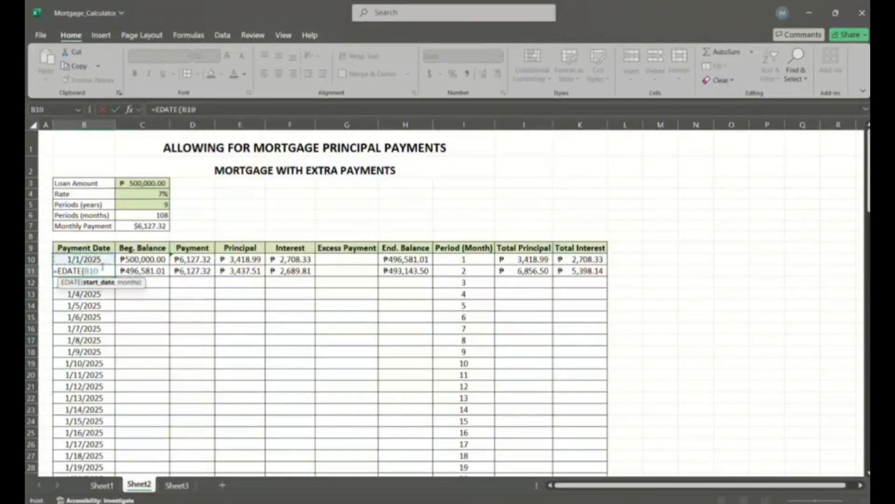
{"action": "type", "text": ","}
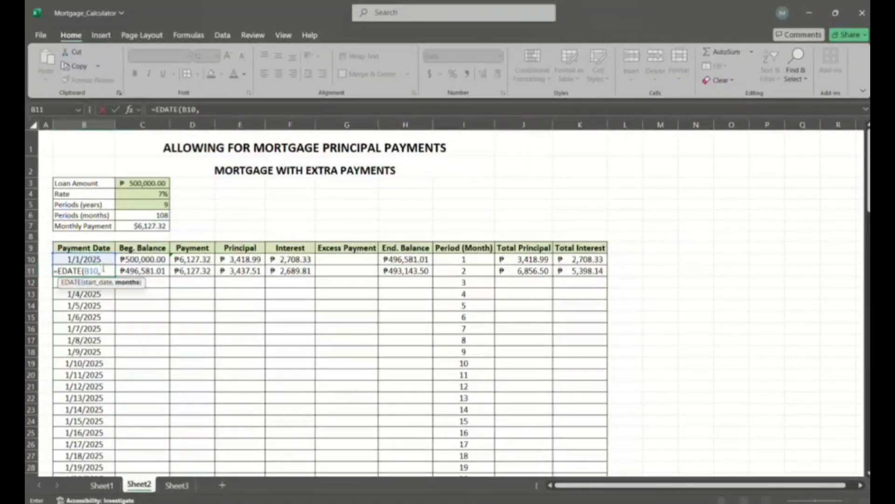
{"action": "type", "text": "1"}
{"action": "key", "text": "Return"}
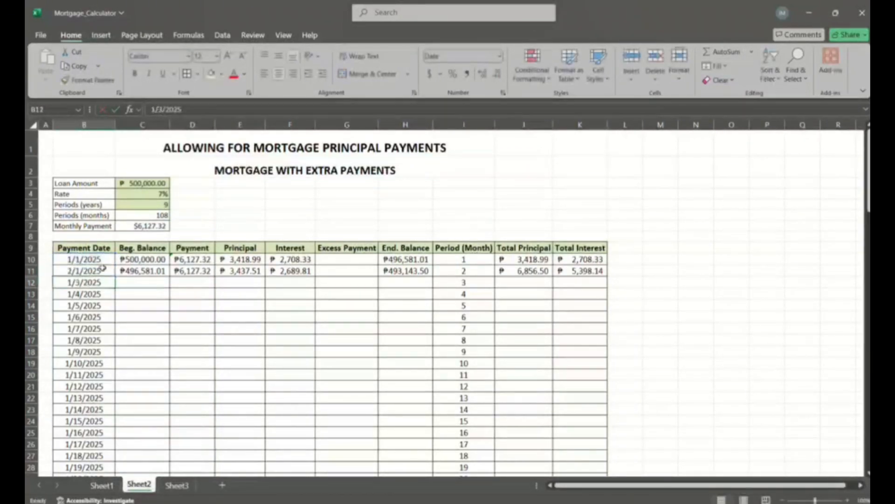
- Fill the EDATE formula from B11 down the Payment Date column to B117
{"action": "left_click", "coordinate": [103, 268]}
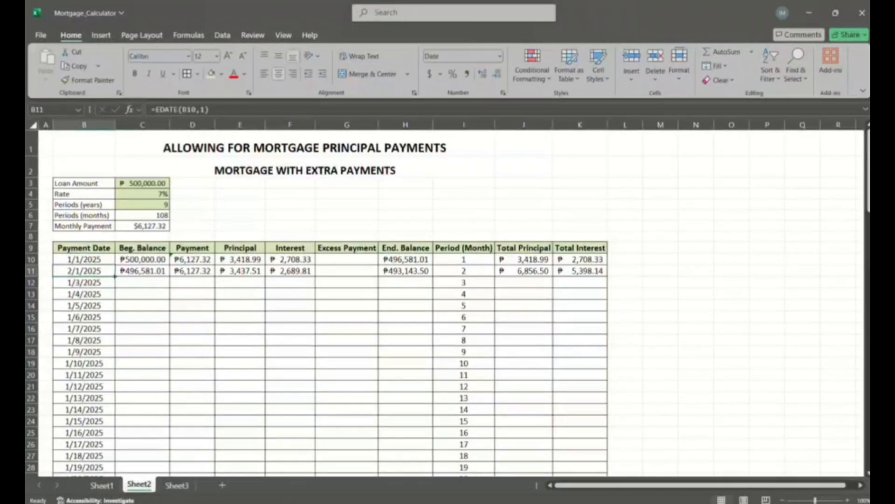
{"action": "left_click_drag", "start_coordinate": [114, 276], "coordinate": [114, 453]}
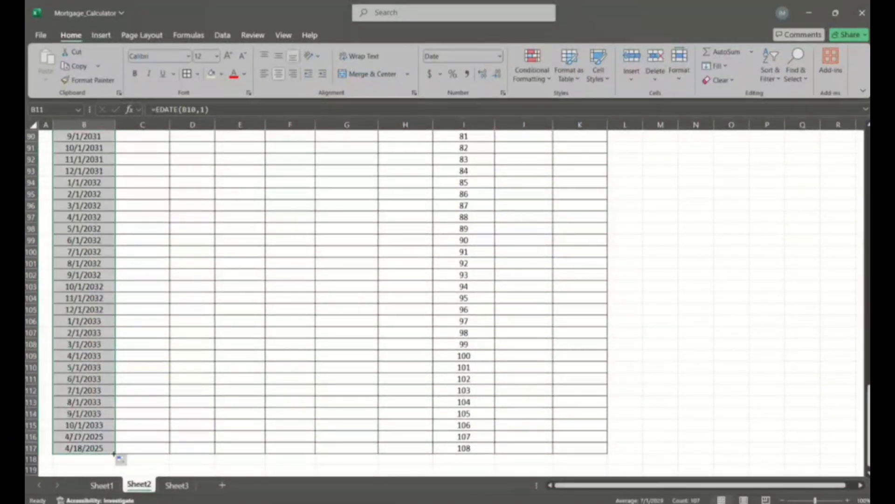
{"action": "left_click", "coordinate": [216, 332]}
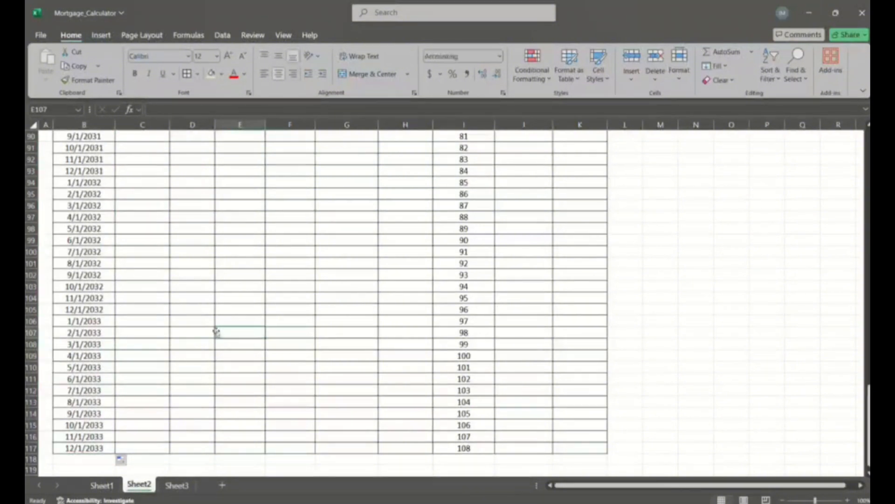
- Link the first beginning balance in C10 to the loan amount with =C3
{"action": "scroll", "coordinate": [216, 332], "scroll_direction": "up", "scroll_amount": 20}
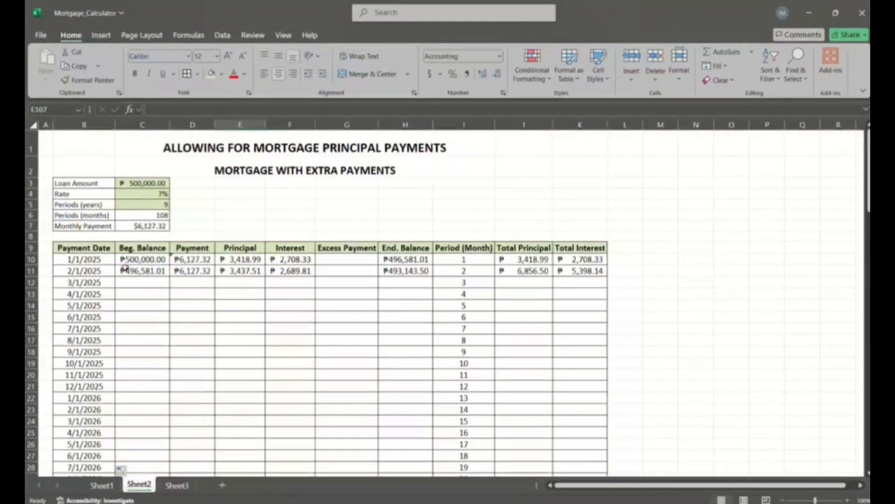
{"action": "left_click", "coordinate": [148, 260]}
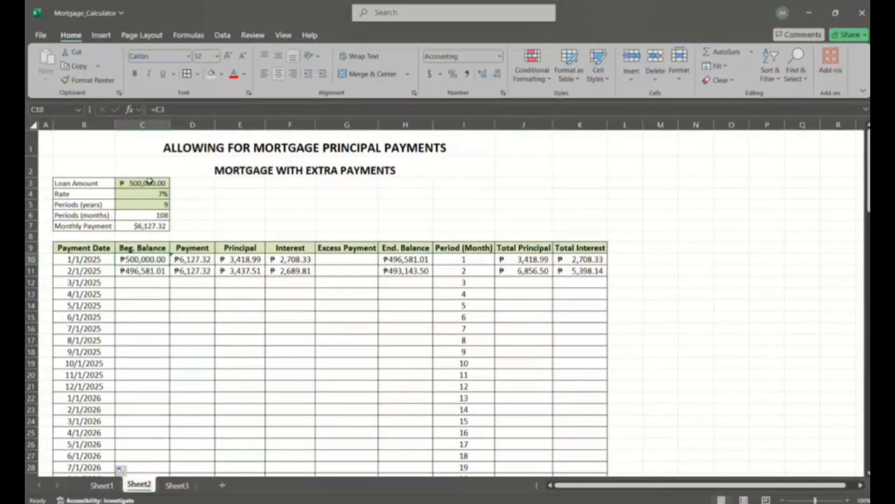
{"action": "type", "text": "="}
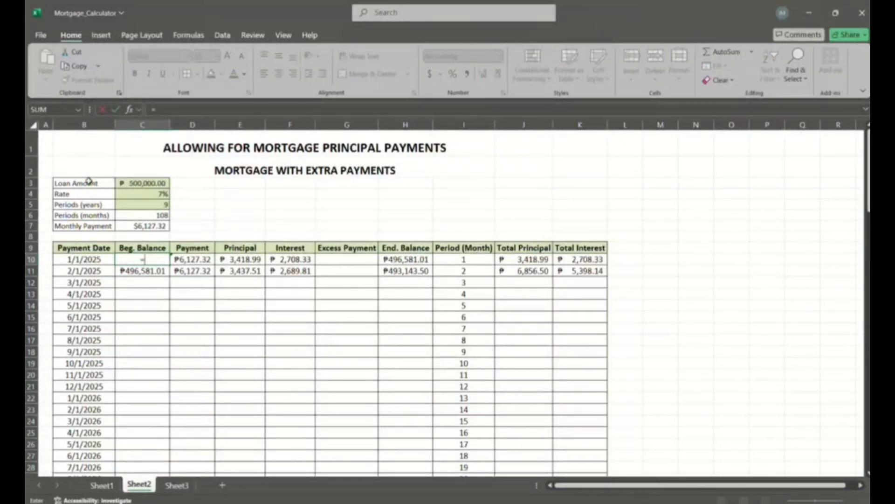
{"action": "left_click", "coordinate": [144, 183]}
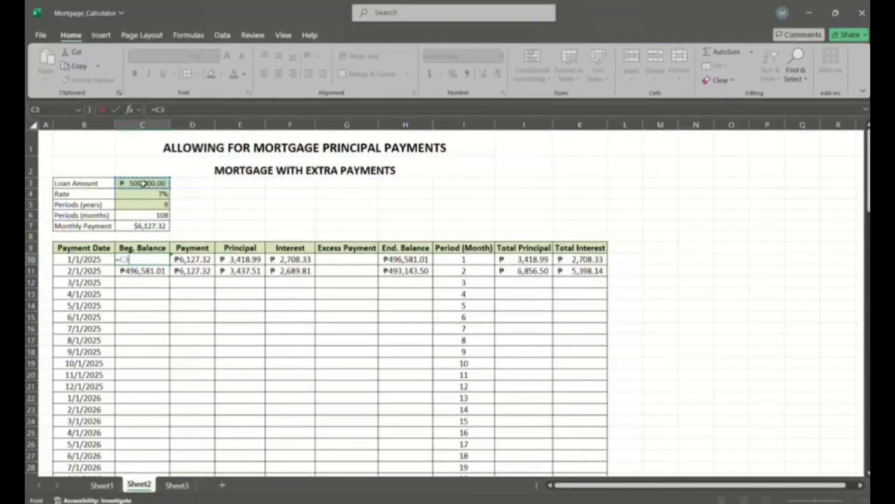
{"action": "key", "text": "Return"}
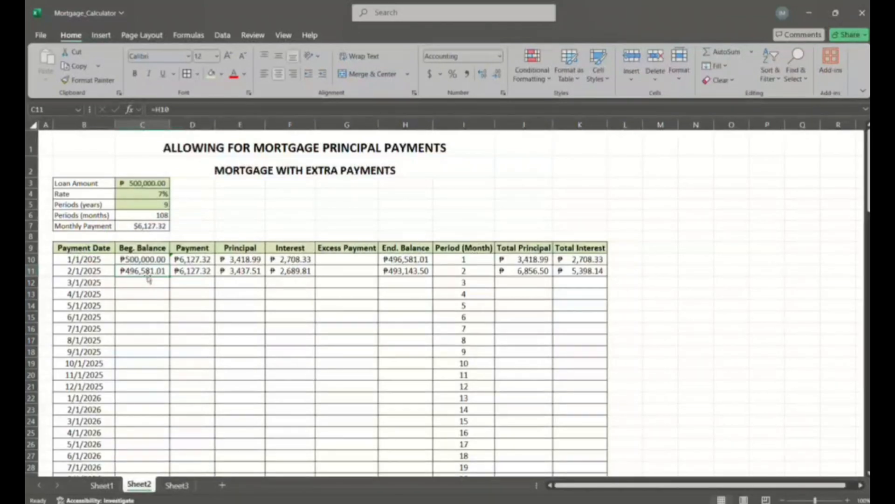
- Examine the formulas of the ending balance in H10, beginning balance in C11, payment in D10 and the ROUND and PMT monthly payment in C7
{"action": "left_click", "coordinate": [394, 260]}
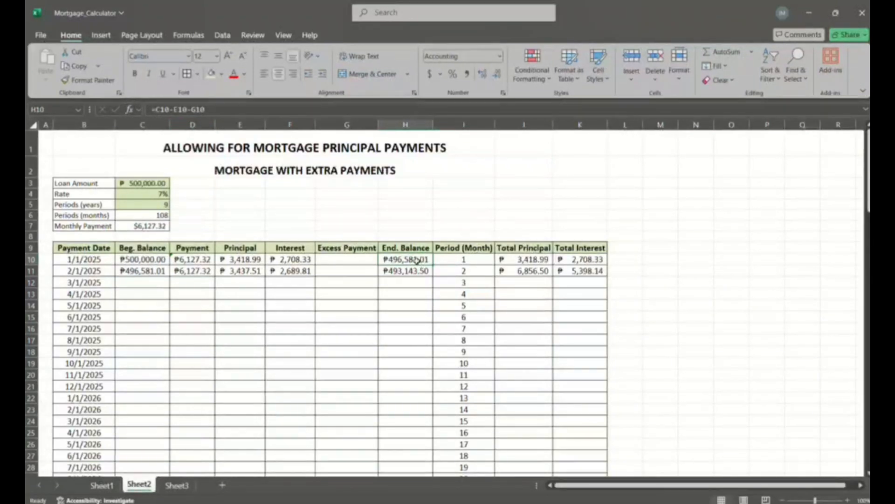
{"action": "left_click", "coordinate": [130, 273]}
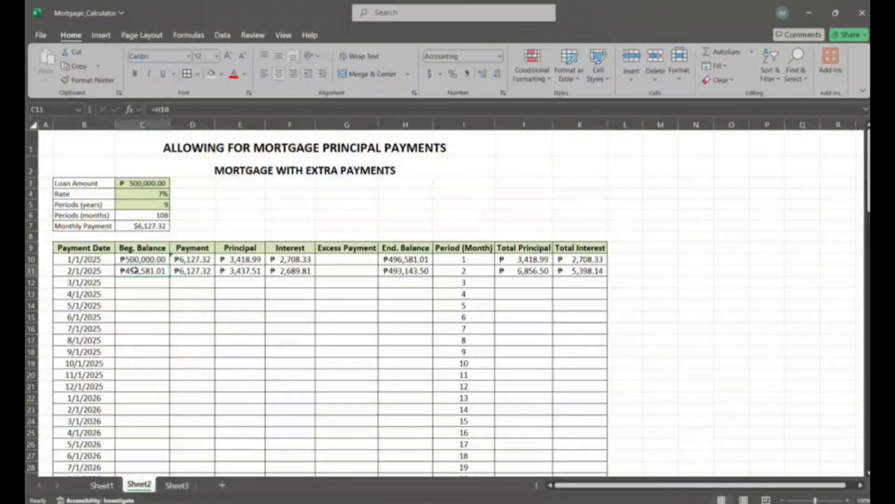
{"action": "left_click", "coordinate": [393, 259]}
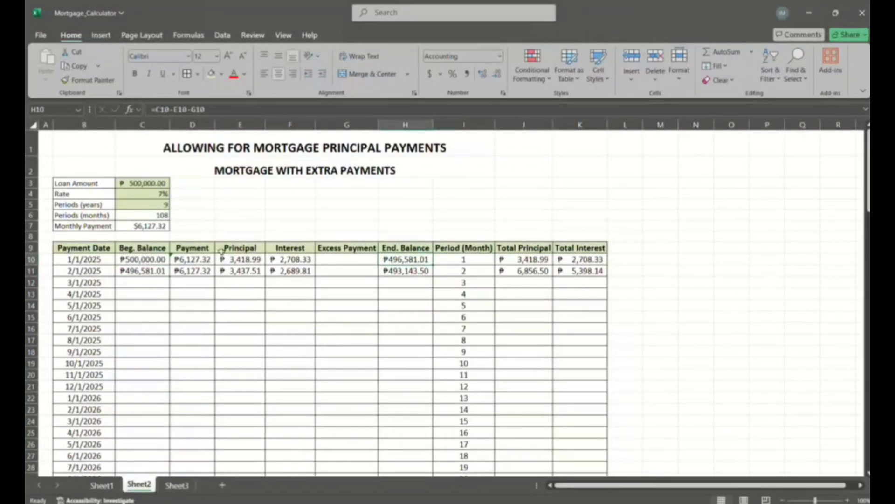
{"action": "left_click", "coordinate": [198, 260]}
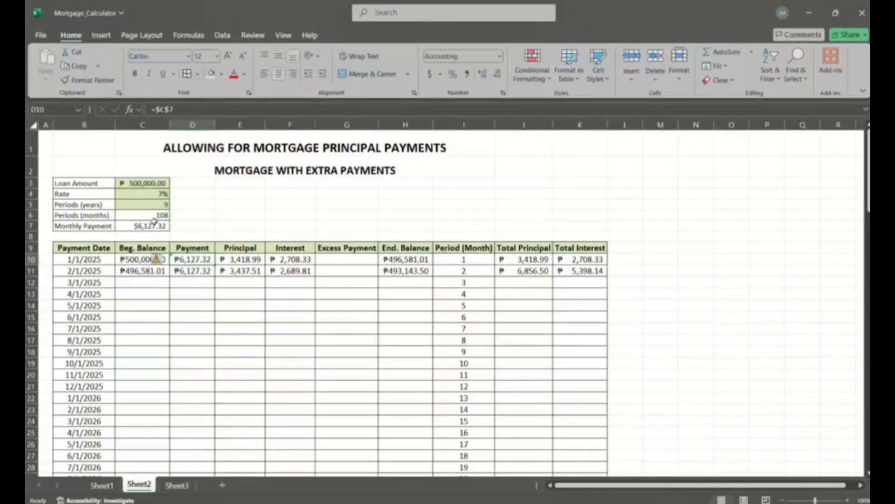
{"action": "left_click", "coordinate": [137, 226]}
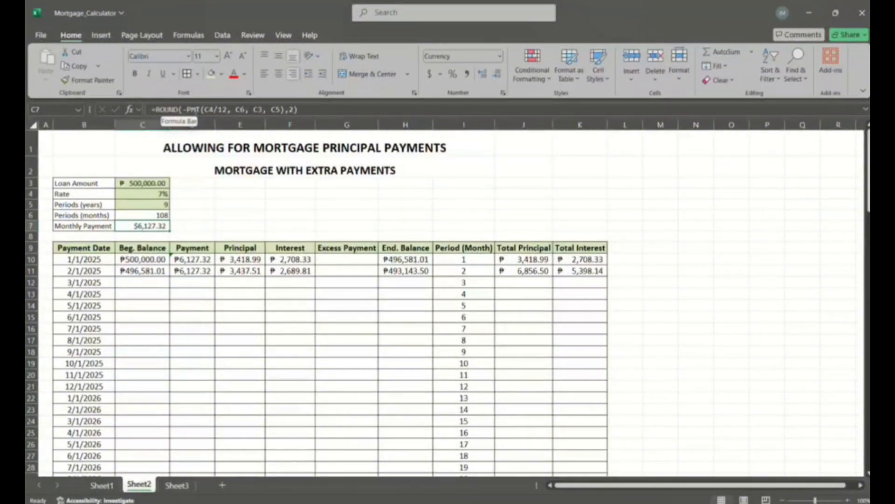
{"action": "left_click", "coordinate": [194, 111]}
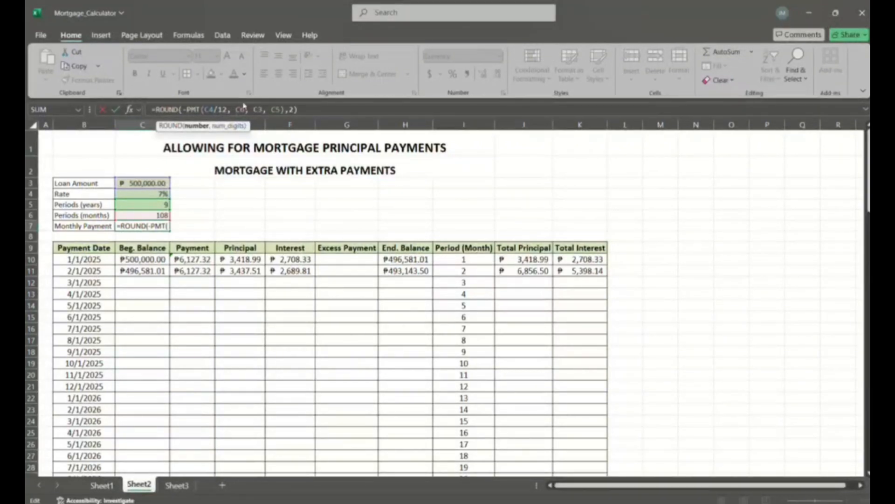
{"action": "left_click", "coordinate": [132, 214]}
{"action": "key", "text": "Return"}
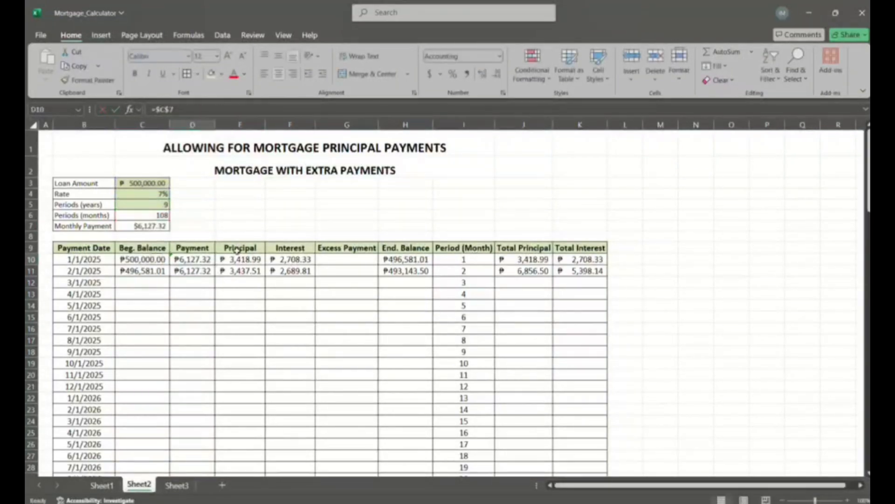
- Examine the principal formulas in E10 and E11 and the rounded interest formula in F10
{"action": "left_click", "coordinate": [238, 269]}
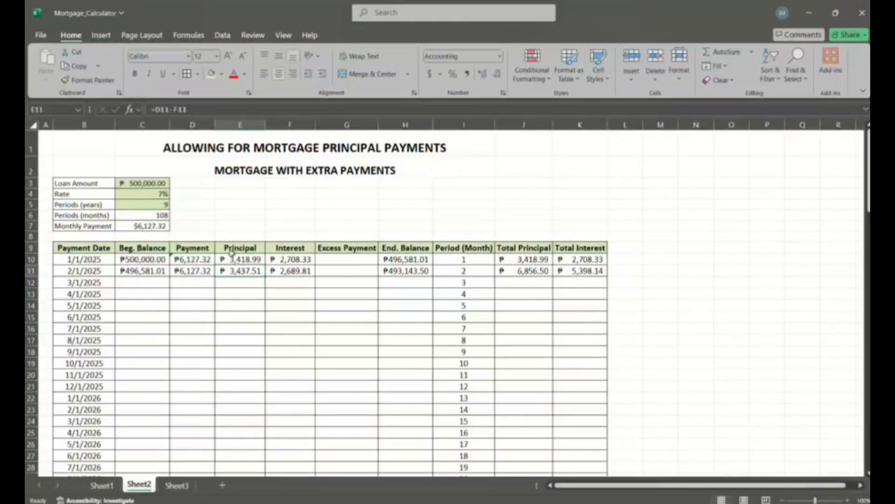
{"action": "left_click", "coordinate": [239, 259]}
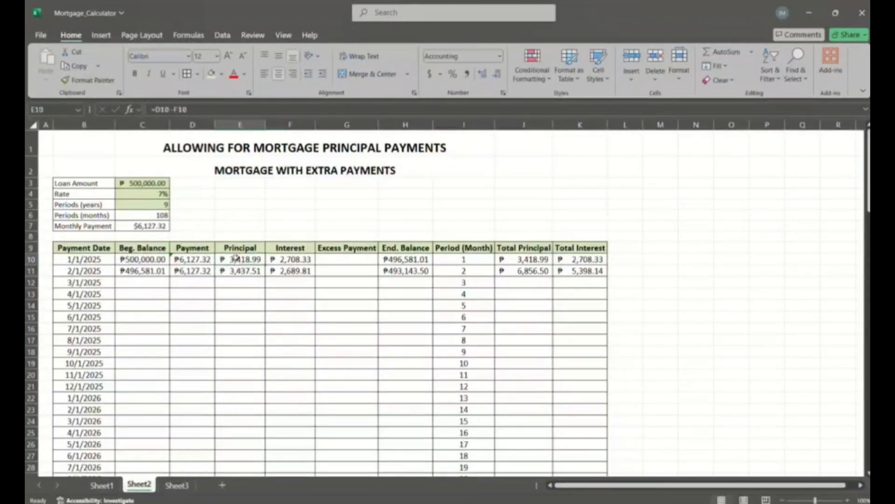
{"action": "left_click", "coordinate": [251, 270]}
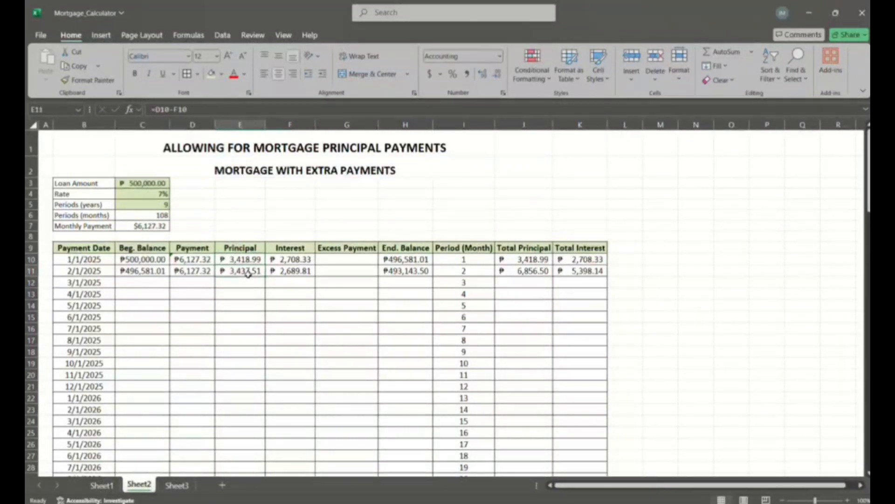
{"action": "left_click", "coordinate": [249, 260]}
{"action": "left_click", "coordinate": [290, 259]}
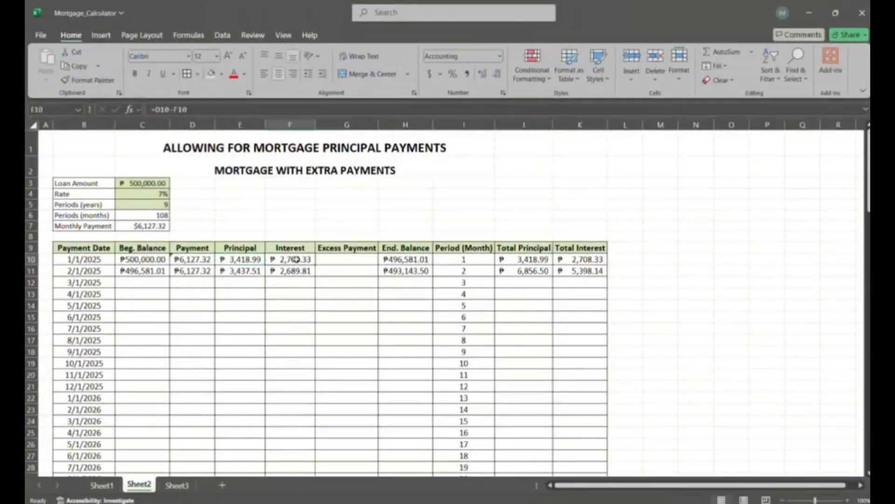
{"action": "left_click", "coordinate": [241, 260]}
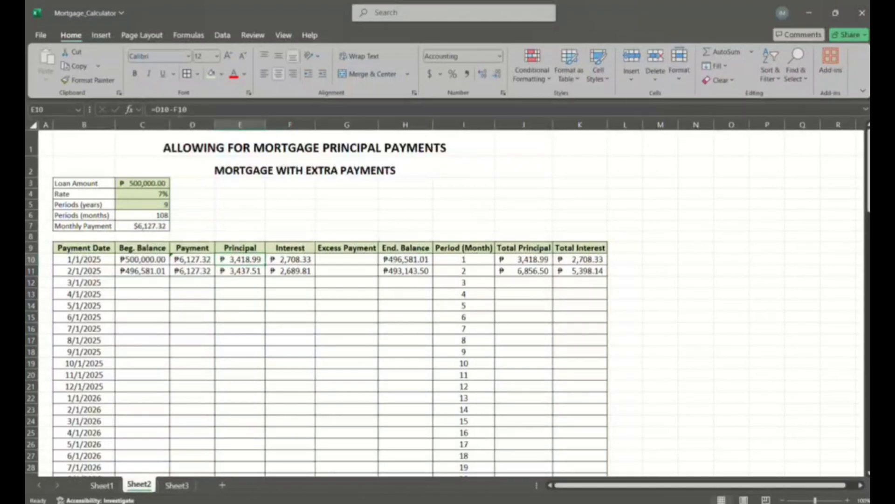
{"action": "left_click", "coordinate": [290, 260]}
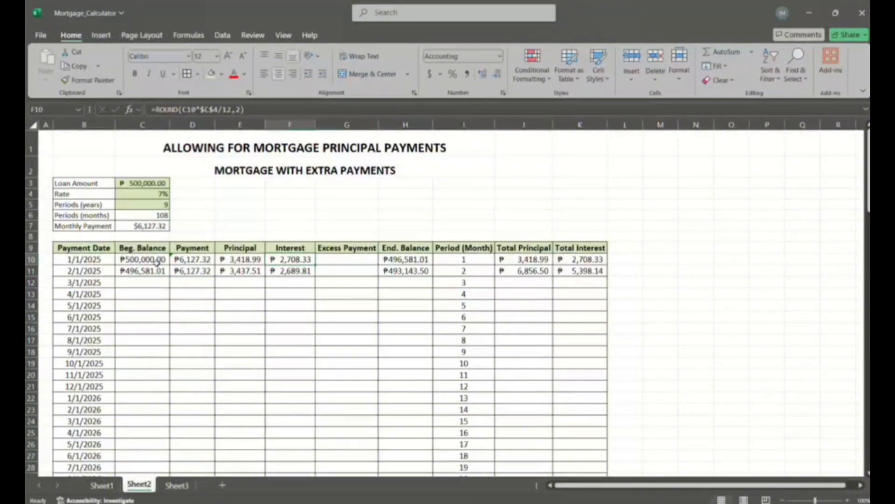
- Fill the second-month balance, payment, principal, interest and ending balance formulas from C11:H11 down to row 117
{"action": "left_click", "coordinate": [134, 271]}
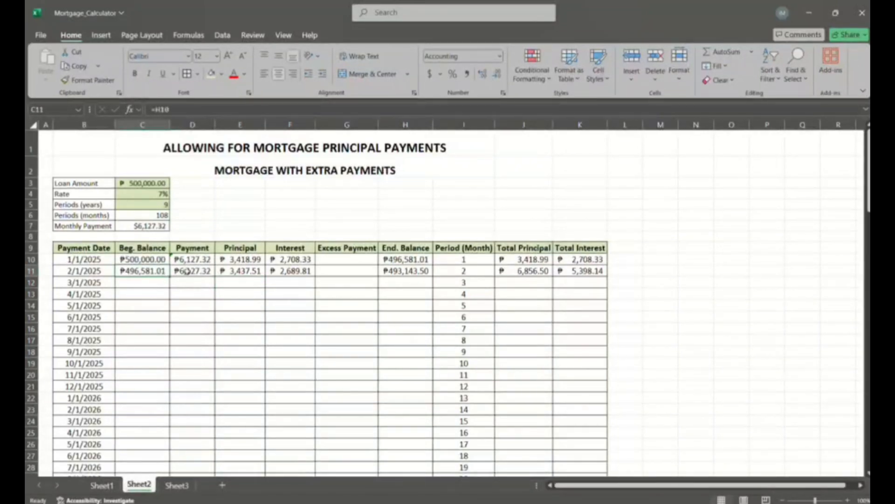
{"action": "left_click_drag", "start_coordinate": [163, 273], "coordinate": [395, 271]}
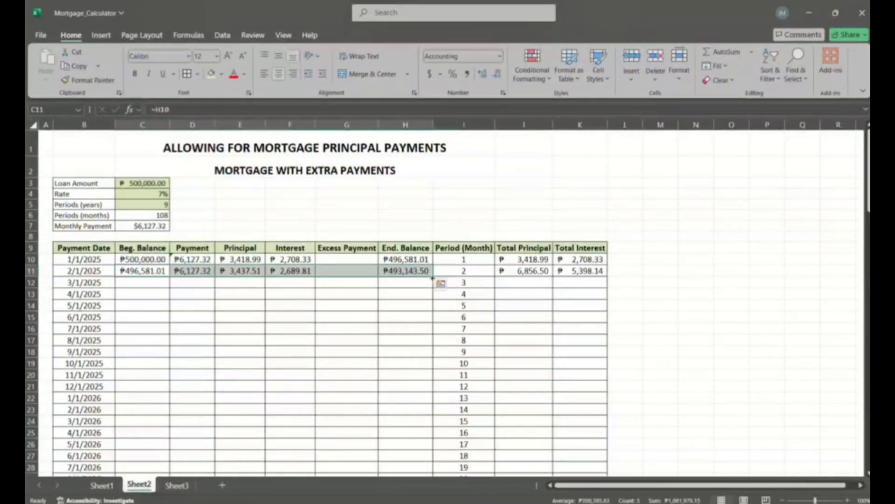
{"action": "left_click_drag", "start_coordinate": [434, 276], "coordinate": [435, 450]}
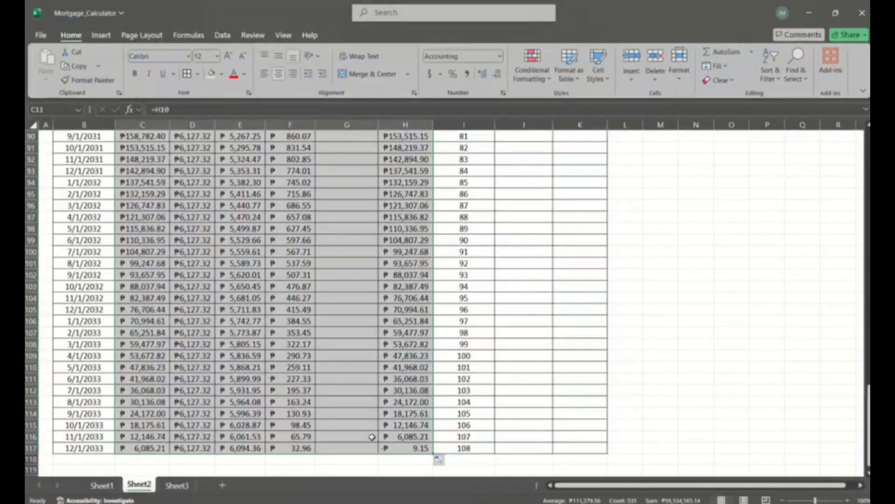
{"action": "left_click", "coordinate": [371, 468]}
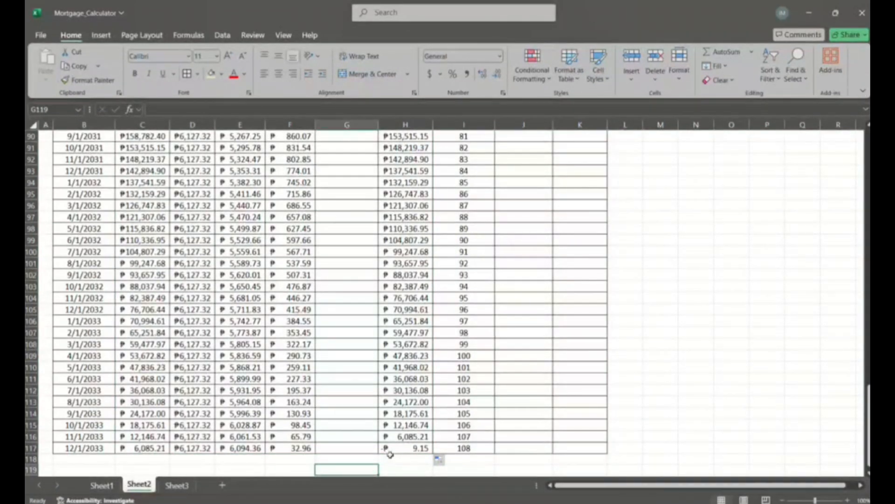
{"action": "left_click", "coordinate": [390, 458]}
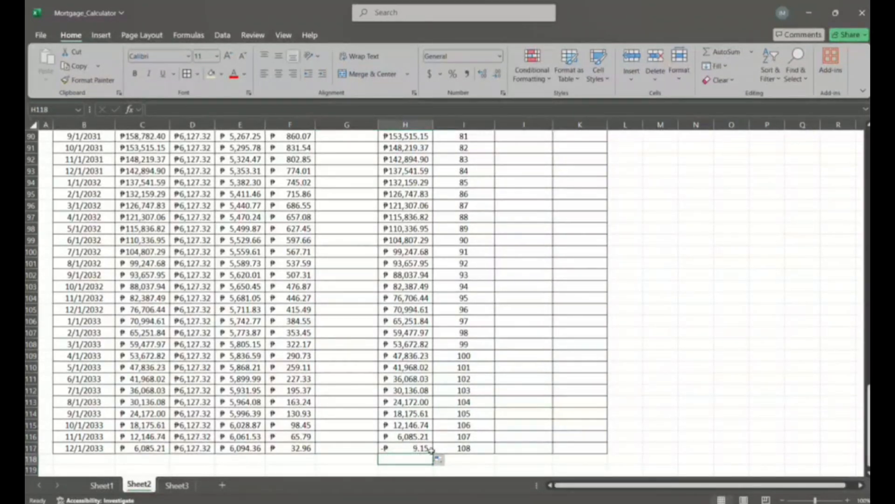
- Check the running-total formulas in J10 and J11, and fill the Total Principal and Total Interest formulas from J11:K11 down to row 117
{"action": "scroll", "coordinate": [441, 245], "scroll_direction": "up", "scroll_amount": 20}
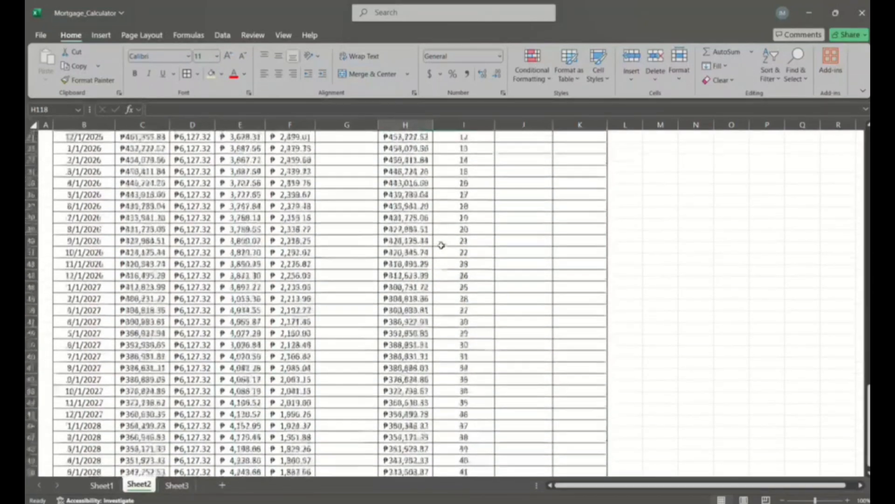
{"action": "scroll", "coordinate": [441, 245], "scroll_direction": "up", "scroll_amount": 7}
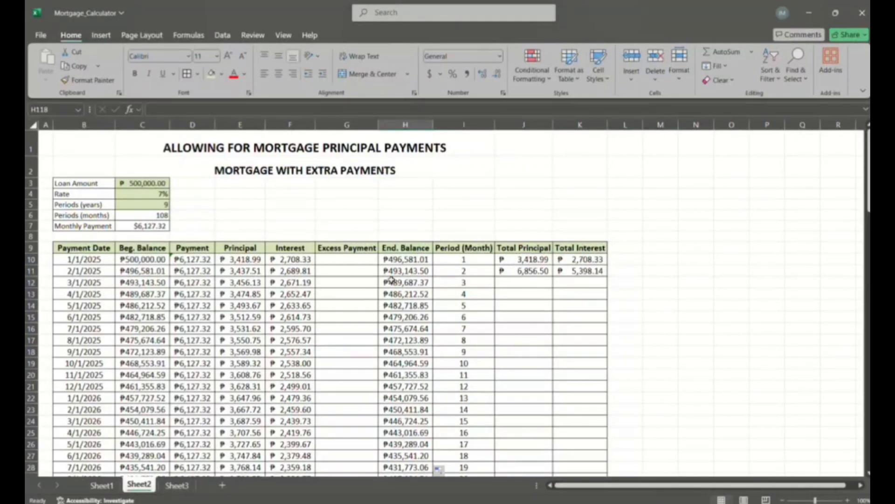
{"action": "left_click", "coordinate": [530, 259]}
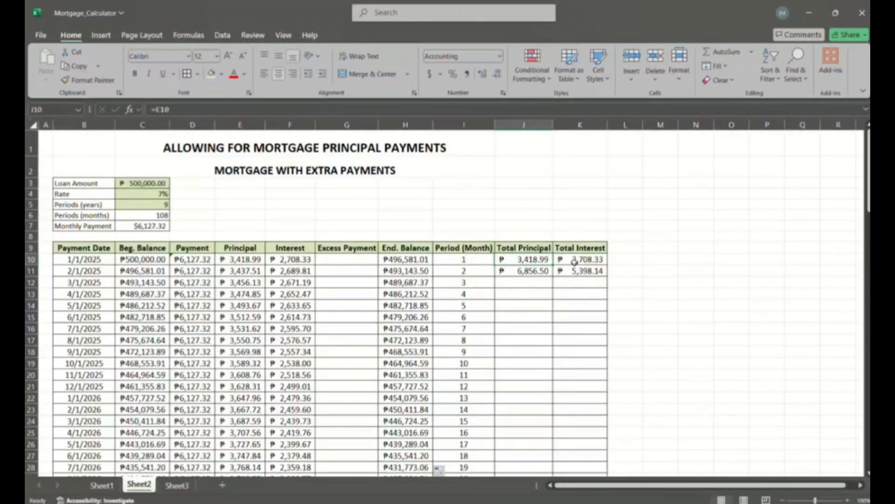
{"action": "left_click", "coordinate": [535, 269]}
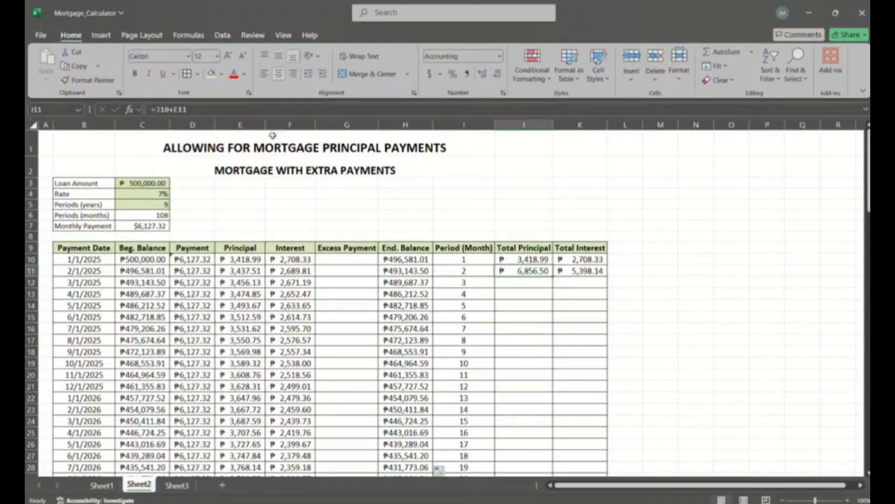
{"action": "left_click", "coordinate": [241, 274]}
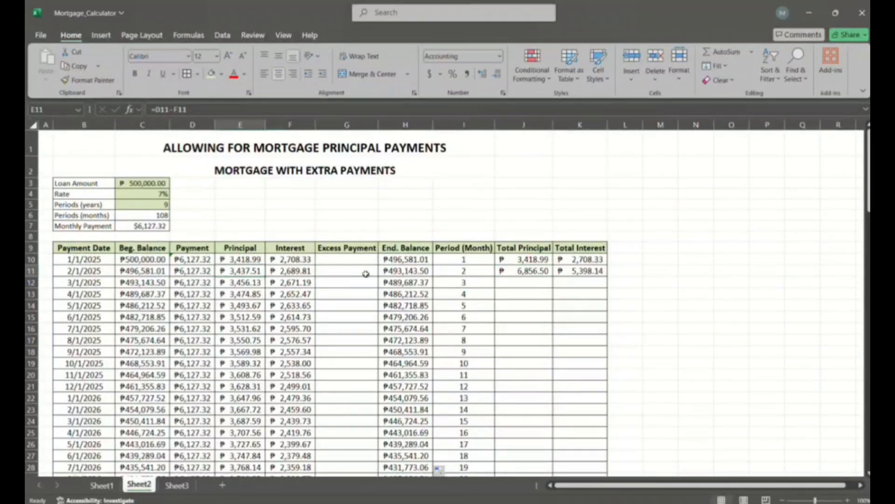
{"action": "left_click", "coordinate": [512, 274]}
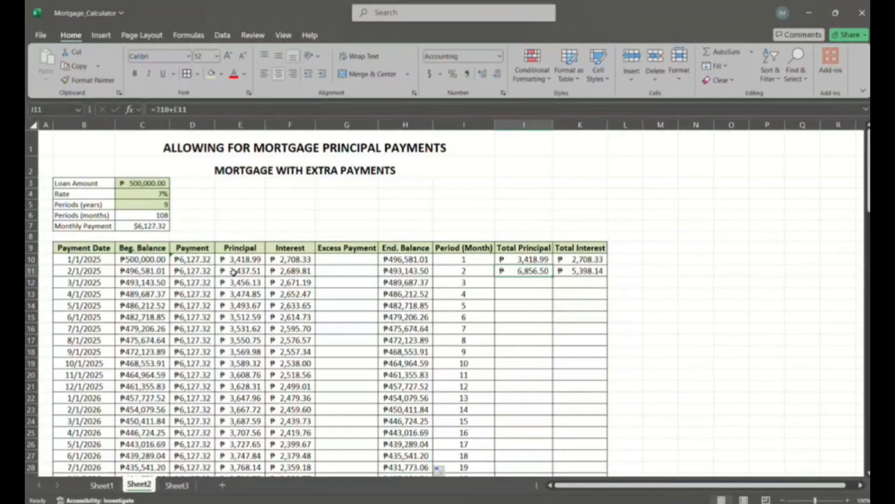
{"action": "left_click_drag", "start_coordinate": [541, 270], "coordinate": [608, 460]}
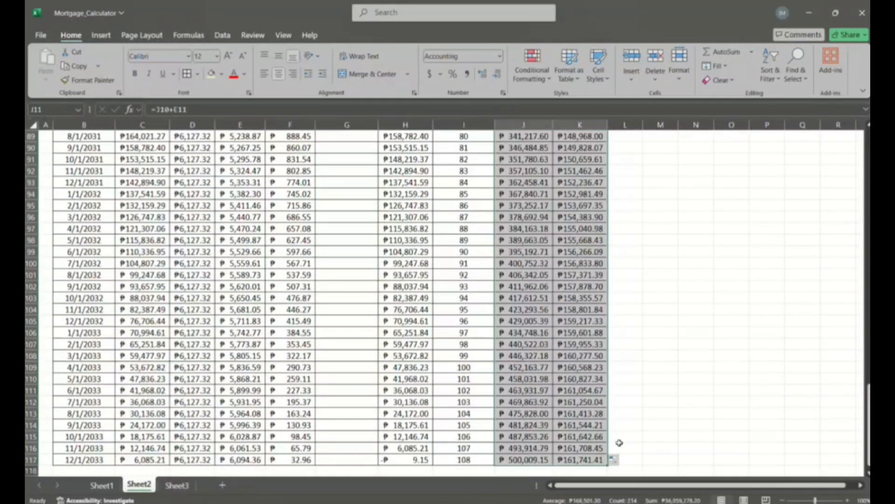
{"action": "scroll", "coordinate": [620, 442], "scroll_direction": "down", "scroll_amount": 4}
{"action": "left_click", "coordinate": [653, 375]}
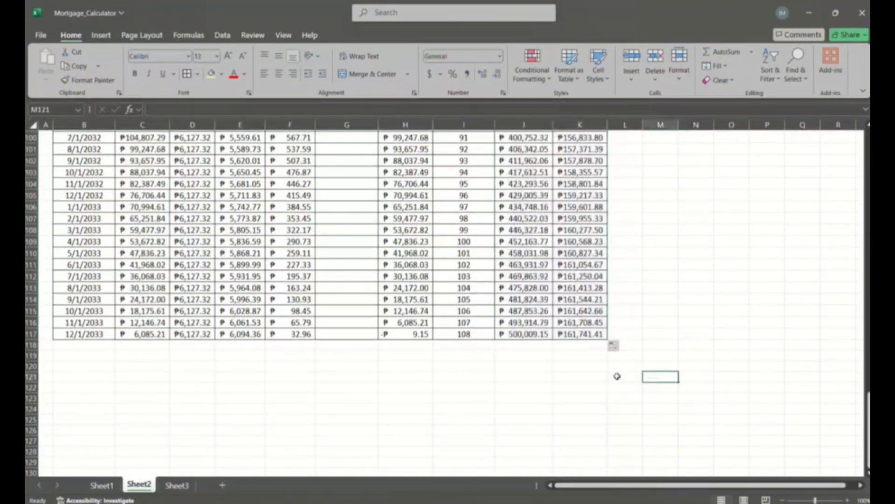
- Examine the final cumulative values and formulas for total principal in J117 and total interest in K117
{"action": "left_click", "coordinate": [526, 333]}
{"action": "left_click", "coordinate": [517, 345]}
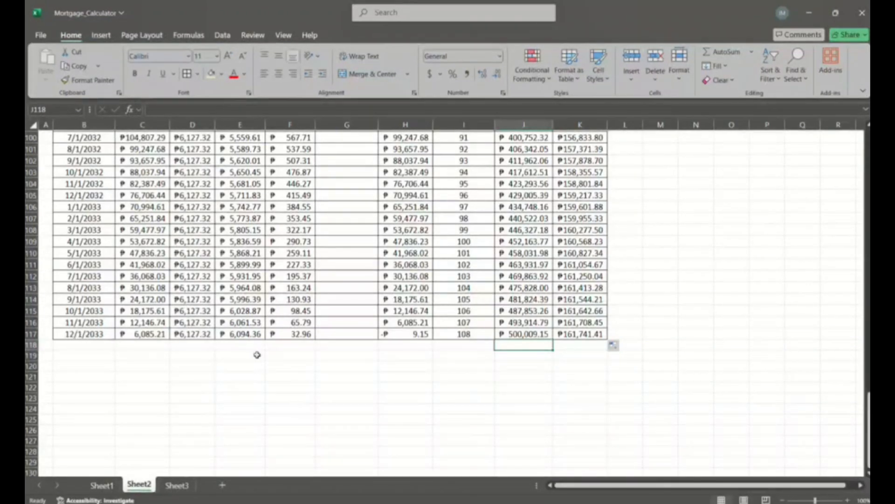
{"action": "left_click", "coordinate": [519, 335]}
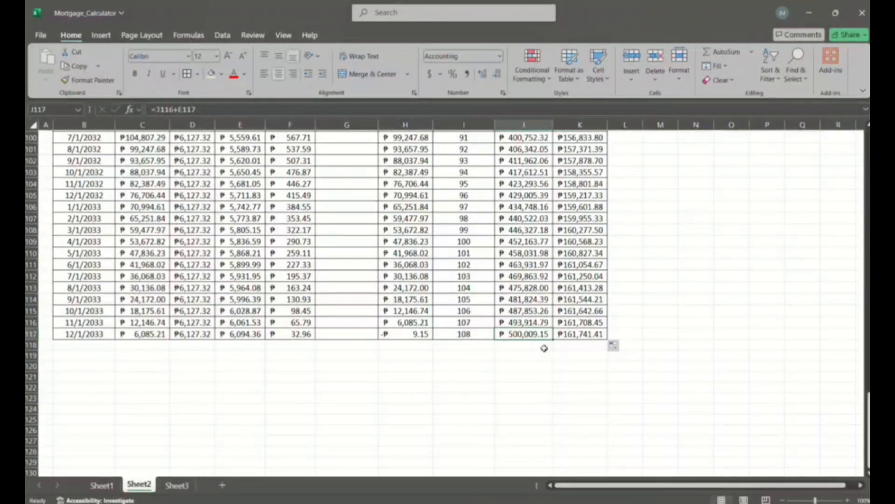
{"action": "left_click", "coordinate": [577, 334]}
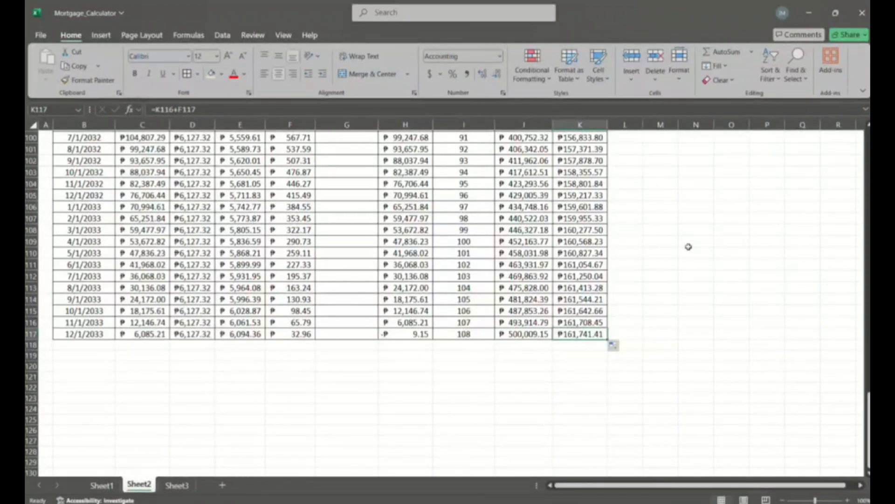
- Enter the summary labels Total Principal in E3 and Total Interest in E4, above the amortization table
{"action": "scroll", "coordinate": [689, 247], "scroll_direction": "up", "scroll_amount": 2}
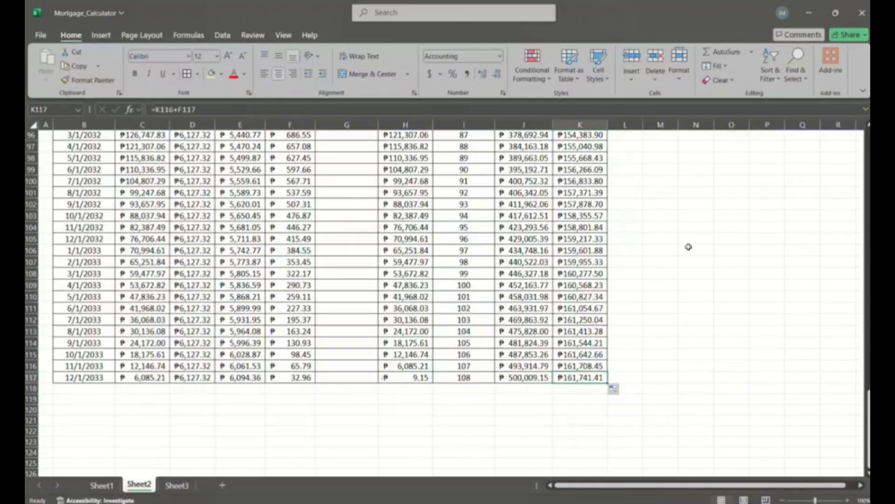
{"action": "scroll", "coordinate": [688, 246], "scroll_direction": "up", "scroll_amount": 20}
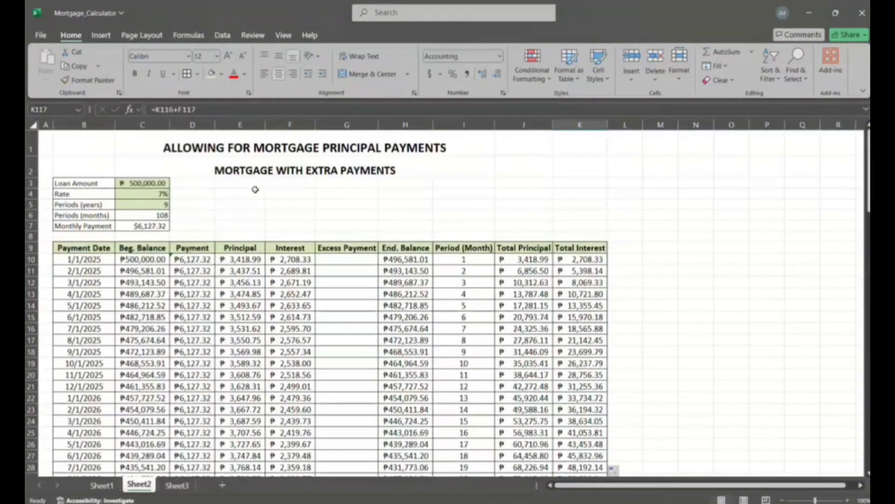
{"action": "left_click", "coordinate": [255, 190]}
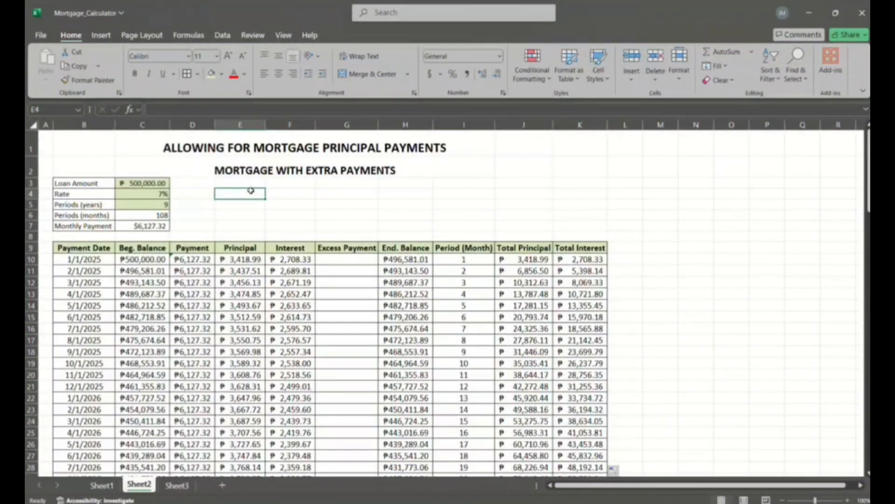
{"action": "left_click", "coordinate": [246, 181]}
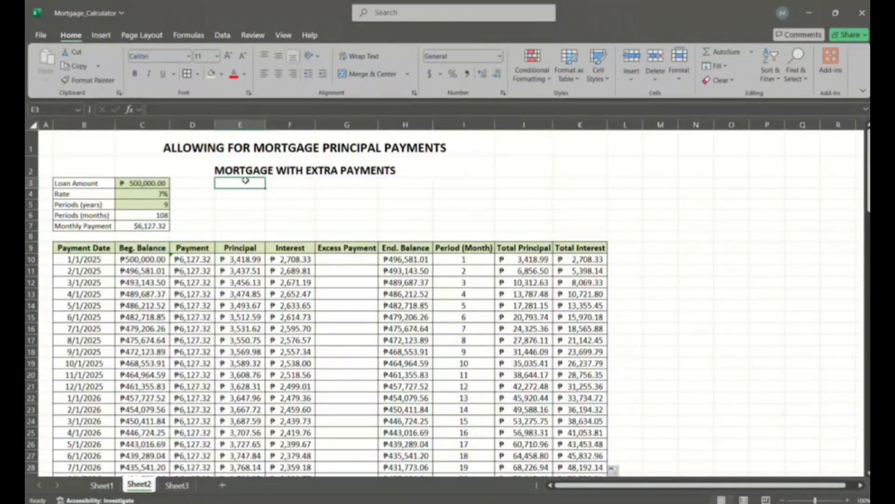
{"action": "type", "text": "Total"}
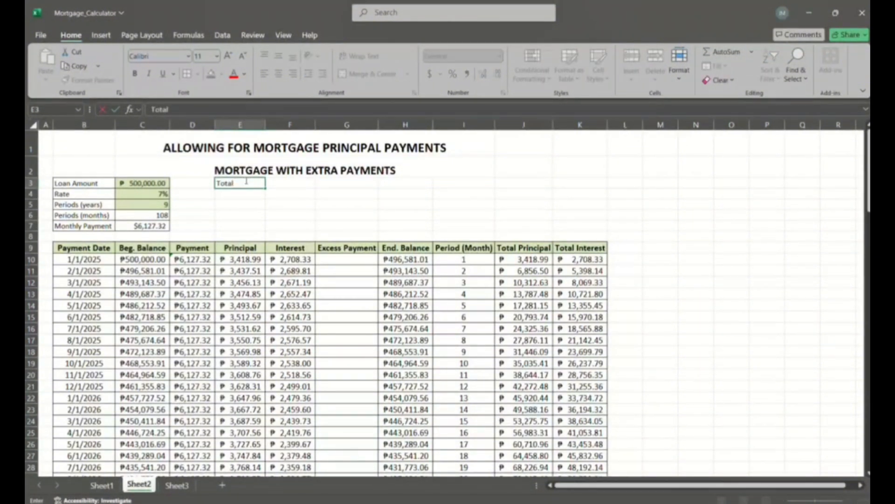
{"action": "type", "text": " Principal"}
{"action": "key", "text": "Return"}
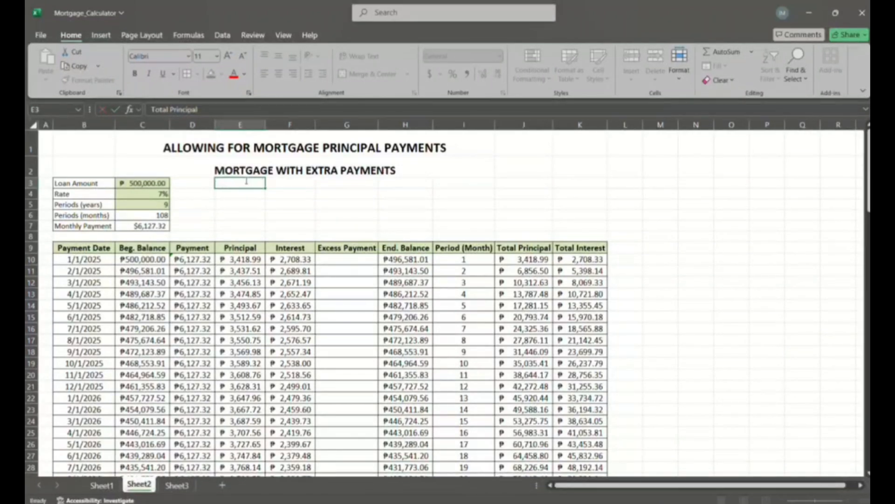
{"action": "type", "text": "Total Interest"}
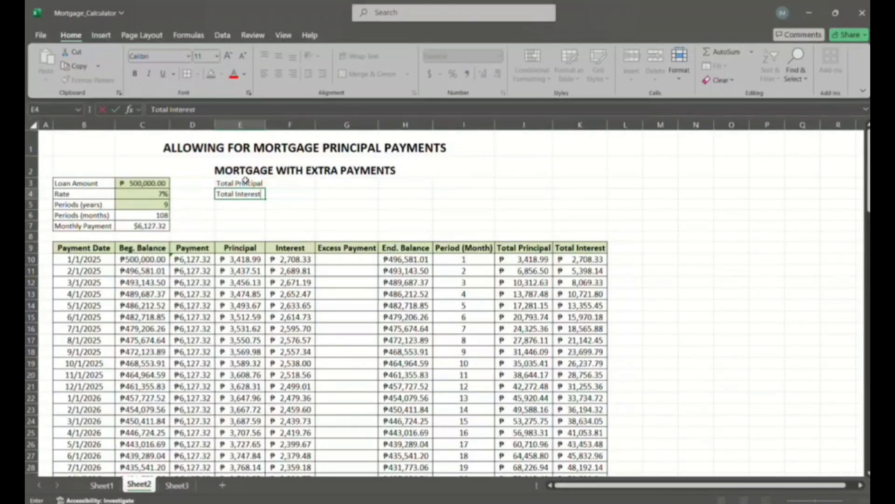
{"action": "key", "text": "Return"}
- Add the labels Original Interest in E5 and Interest Saved in E6 below the other summary labels
{"action": "type", "text": "Ori"}
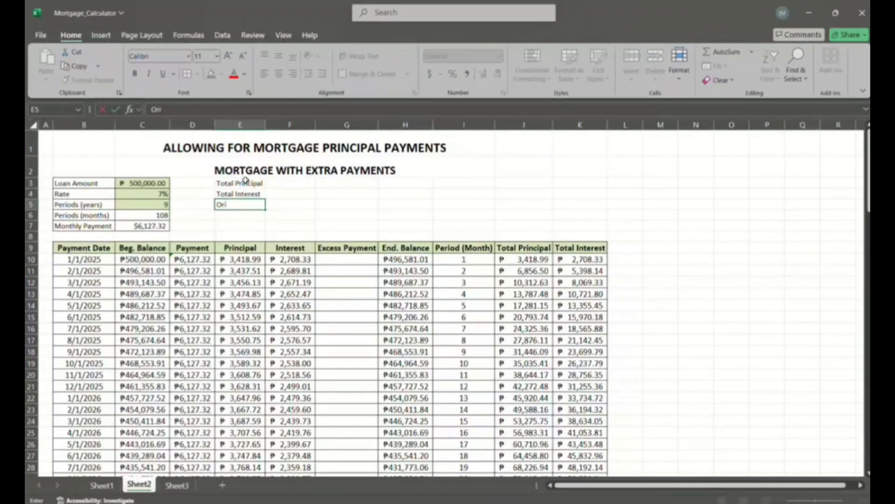
{"action": "type", "text": "ginal Interest"}
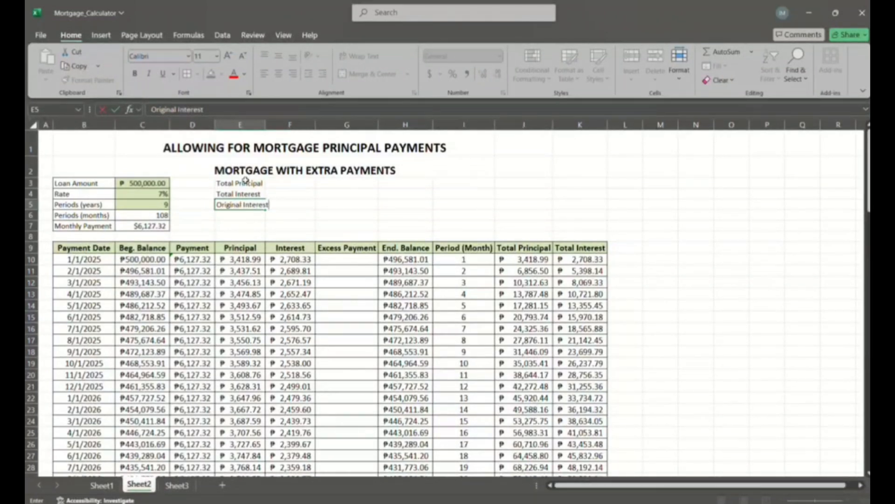
{"action": "key", "text": "Return"}
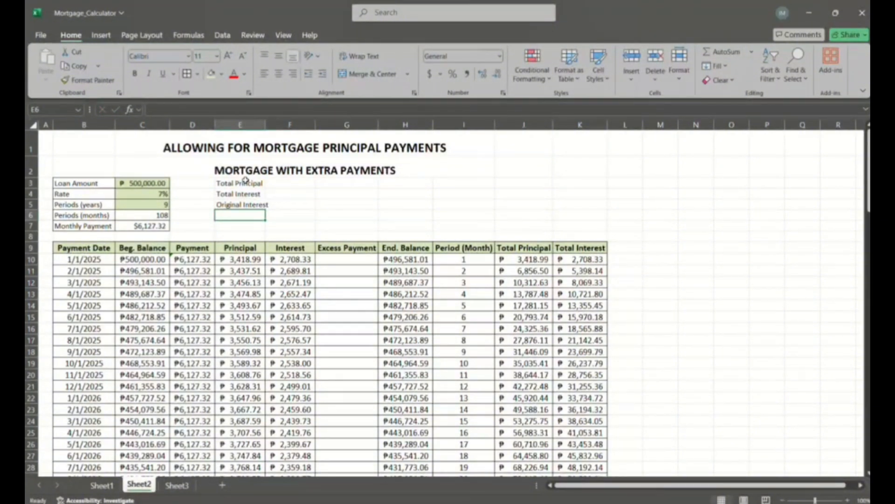
{"action": "type", "text": "Interest "}
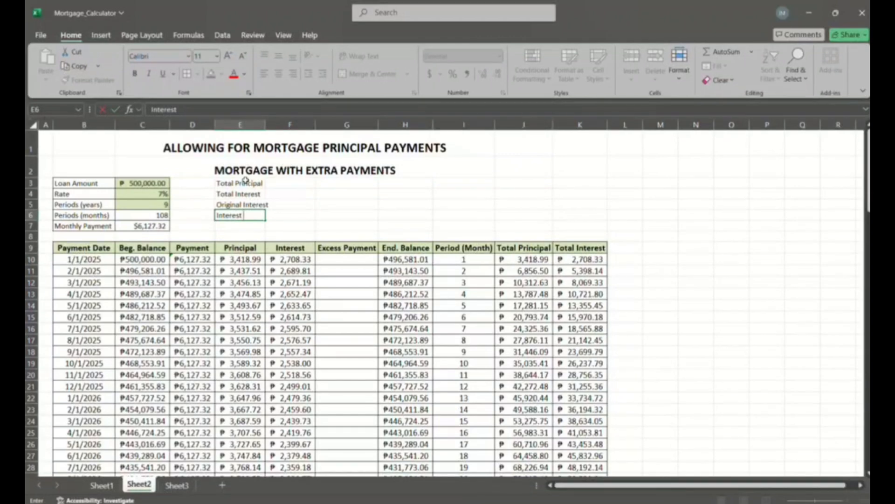
{"action": "type", "text": "Saved"}
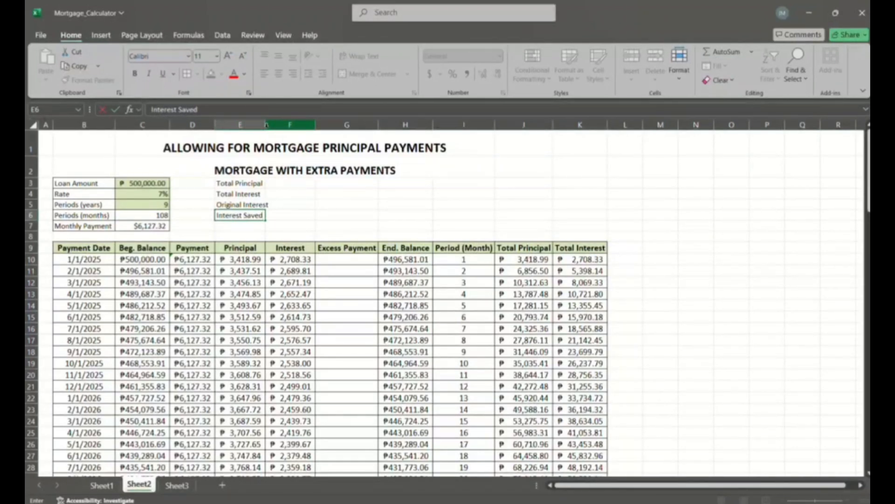
- Widen column E so the Original Interest label fits within its cell
{"action": "left_click_drag", "start_coordinate": [264, 125], "coordinate": [265, 124]}
{"action": "left_click_drag", "start_coordinate": [314, 123], "coordinate": [315, 122]}
{"action": "left_click", "coordinate": [305, 124]}
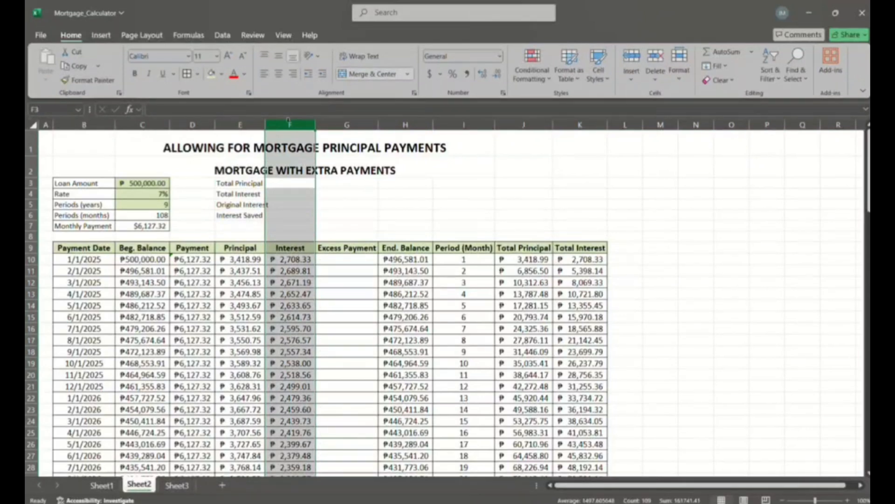
{"action": "left_click", "coordinate": [389, 184]}
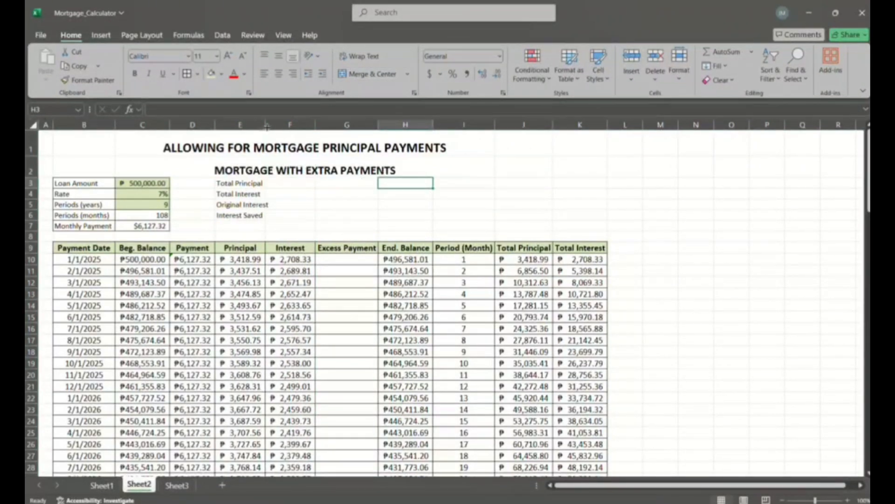
{"action": "left_click_drag", "start_coordinate": [265, 124], "coordinate": [271, 127]}
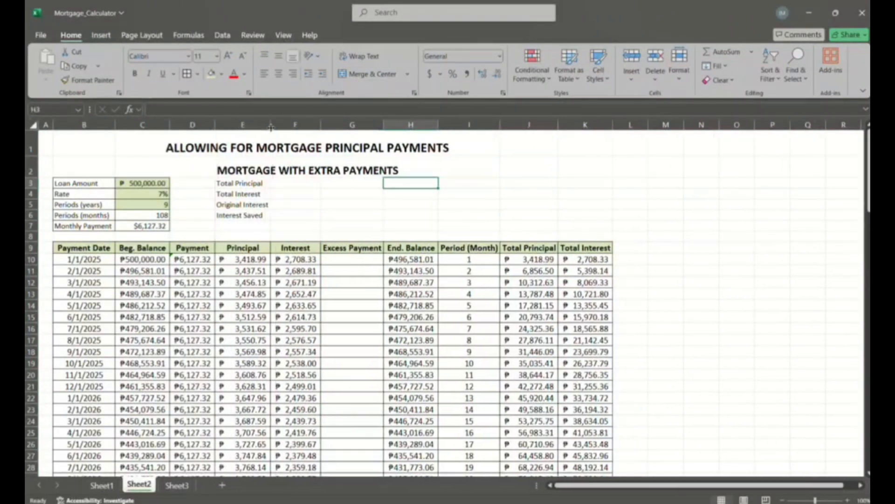
- Calculate Total Principal in F3 with =MAX(J10:J117), covering the whole cumulative Total Principal column
{"action": "left_click", "coordinate": [299, 186]}
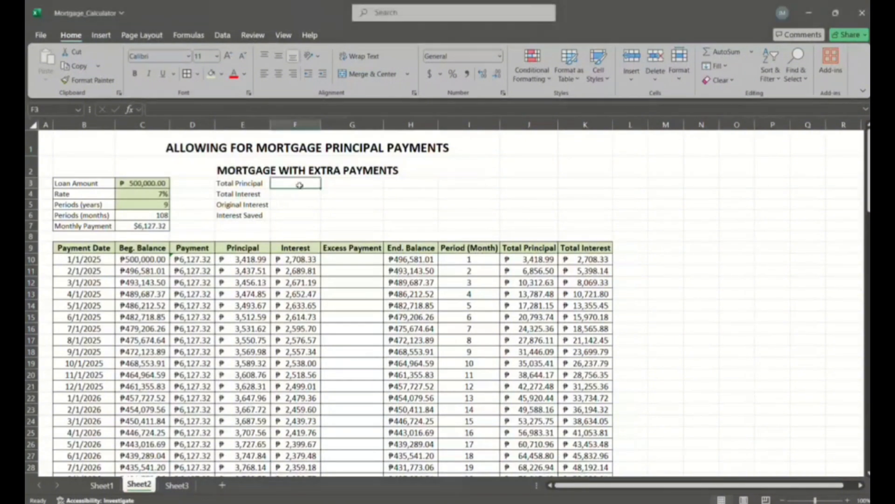
{"action": "type", "text": "="}
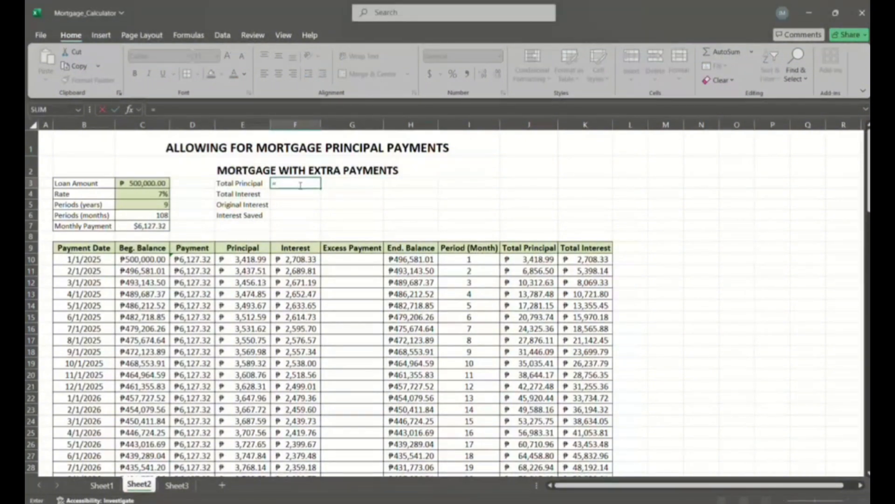
{"action": "type", "text": "M"}
{"action": "key", "text": "Escape"}
{"action": "type", "text": "AX"}
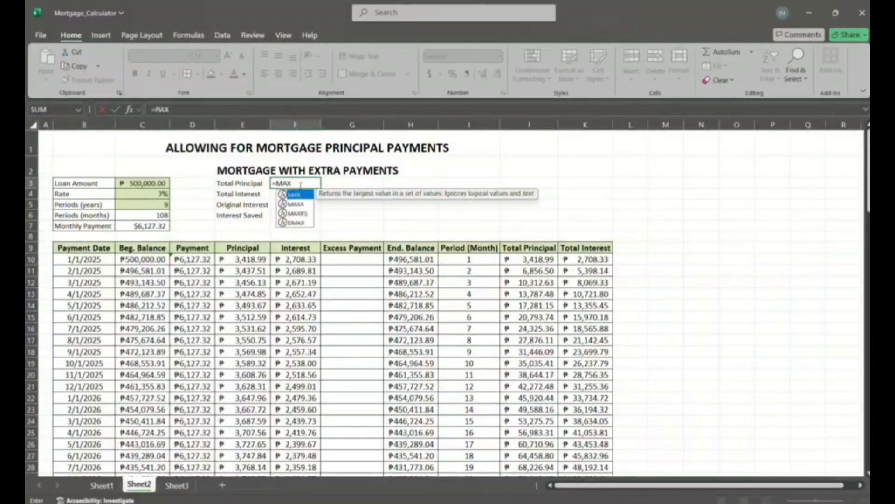
{"action": "type", "text": "("}
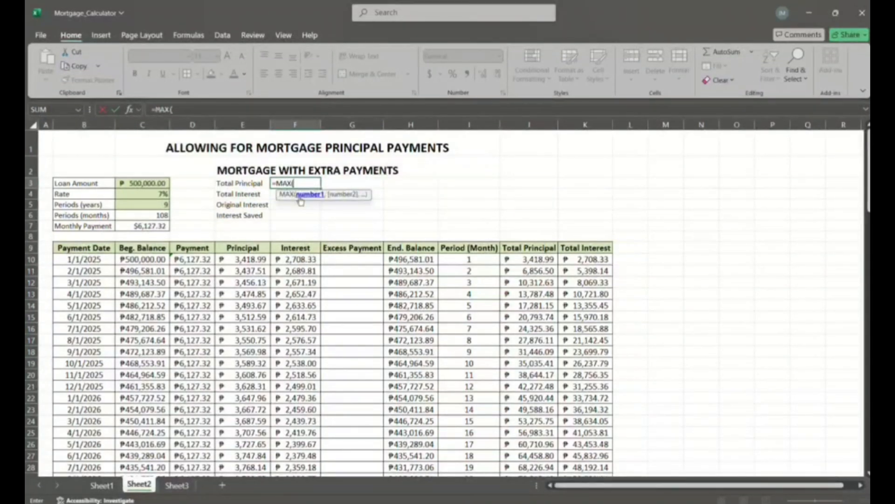
{"action": "left_click", "coordinate": [521, 260]}
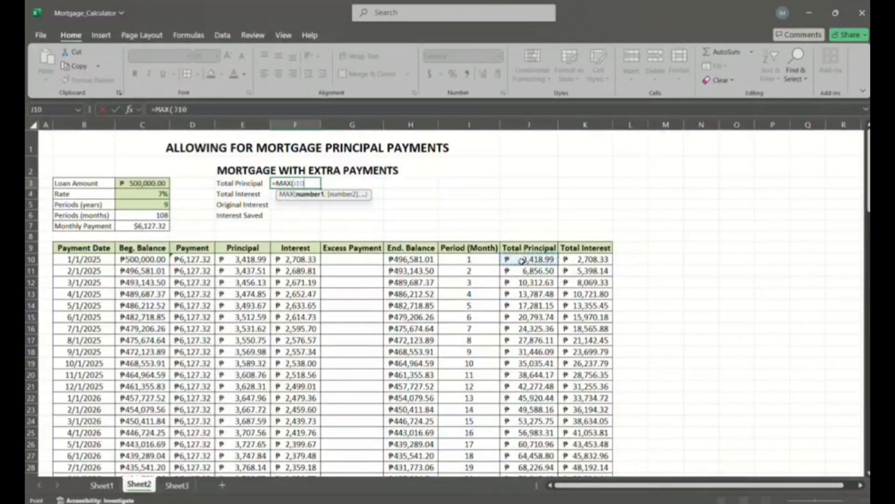
{"action": "left_click_drag", "start_coordinate": [522, 260], "coordinate": [535, 437]}
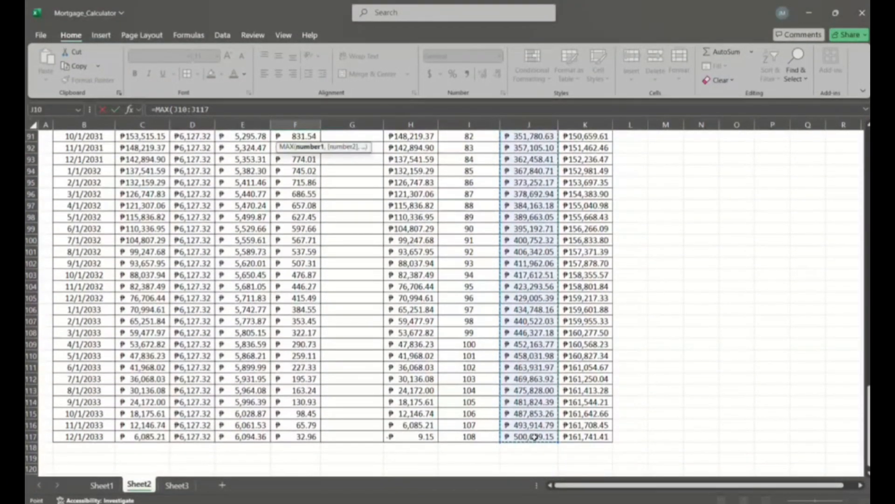
{"action": "scroll", "coordinate": [494, 266], "scroll_direction": "up", "scroll_amount": 20}
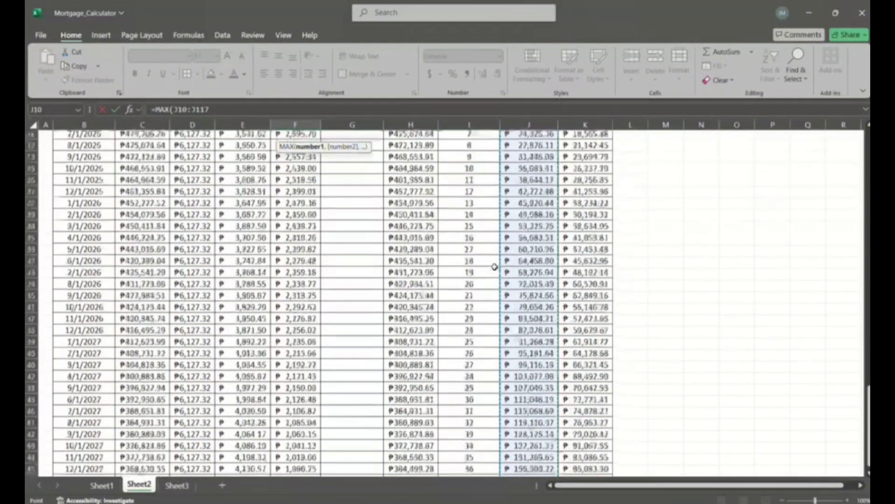
{"action": "key", "text": "Return"}
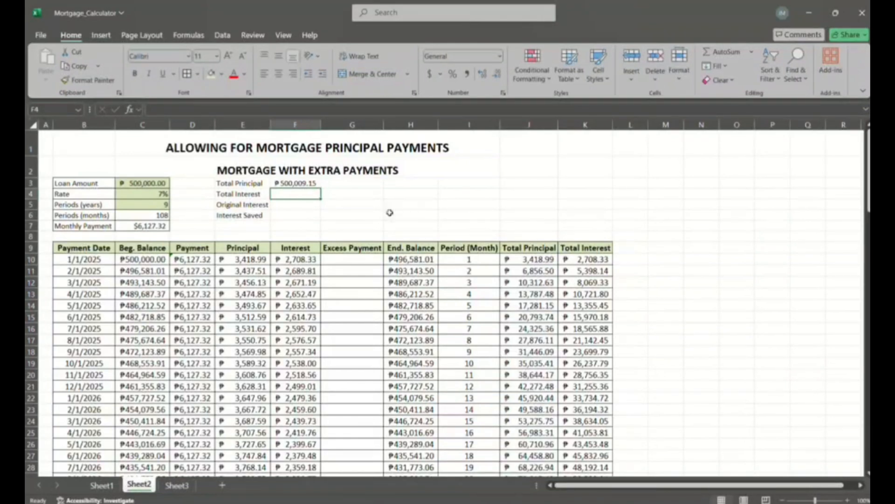
- Calculate Total Interest in F4 with =MAX(K10:K117), covering the whole cumulative Total Interest column
{"action": "double_click", "coordinate": [302, 198]}
{"action": "type", "text": "=MAX"}
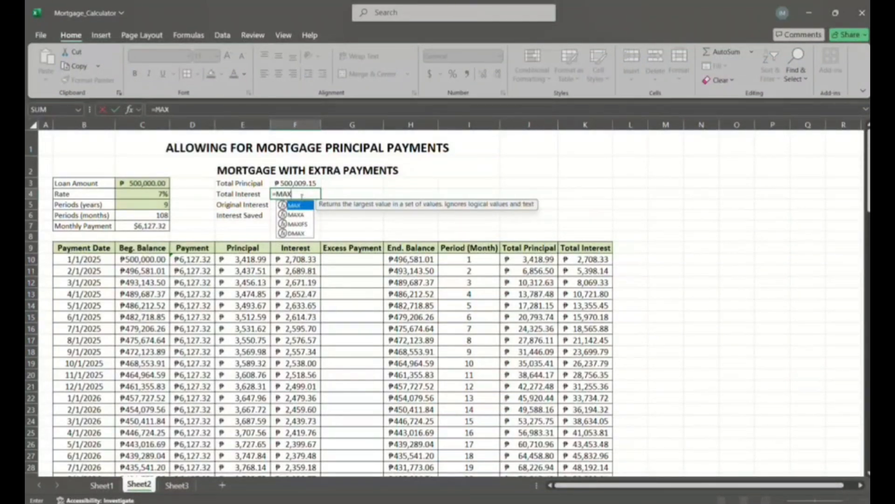
{"action": "double_click", "coordinate": [300, 206]}
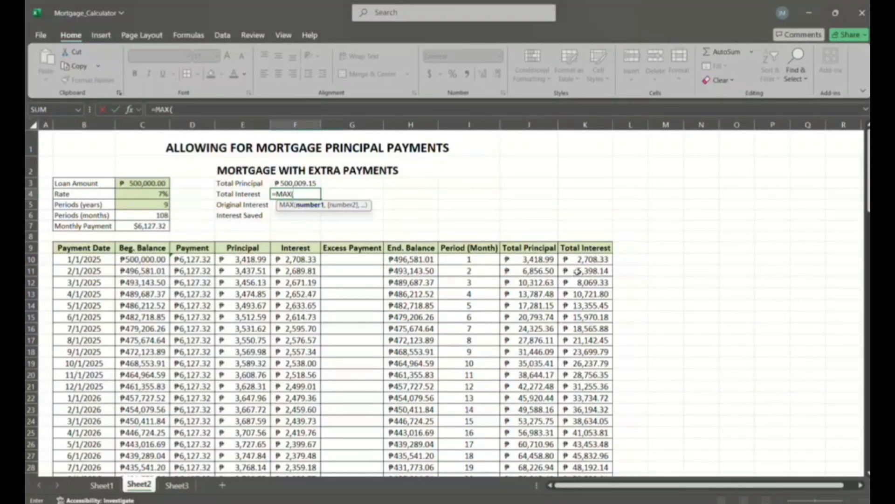
{"action": "left_click", "coordinate": [575, 259]}
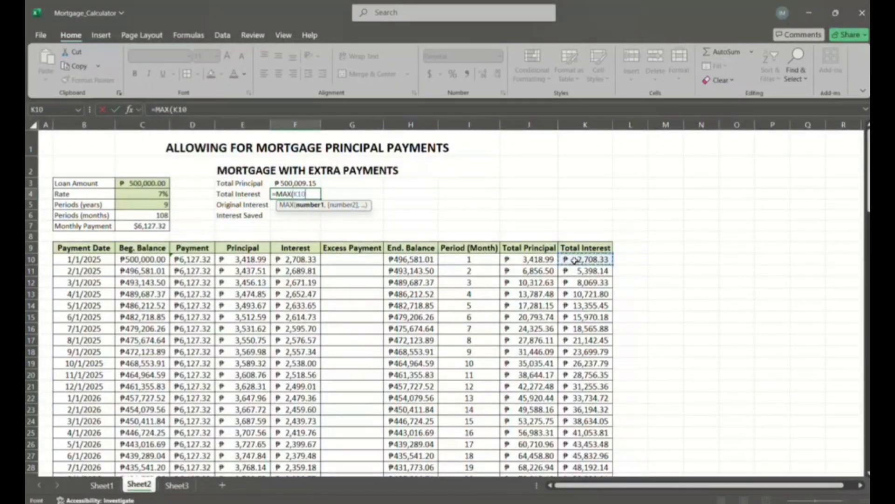
{"action": "left_click_drag", "start_coordinate": [575, 260], "coordinate": [589, 444]}
{"action": "scroll", "coordinate": [495, 270], "scroll_direction": "up", "scroll_amount": 20}
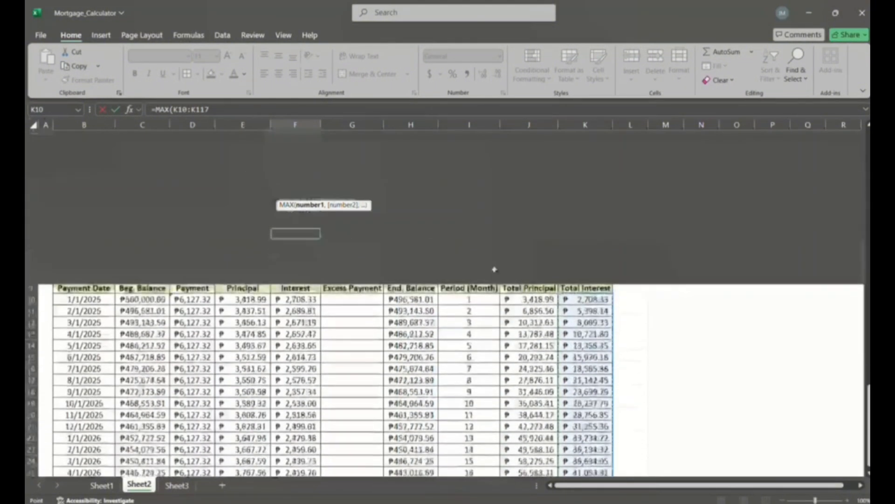
{"action": "type", "text": ")"}
{"action": "key", "text": "Return"}
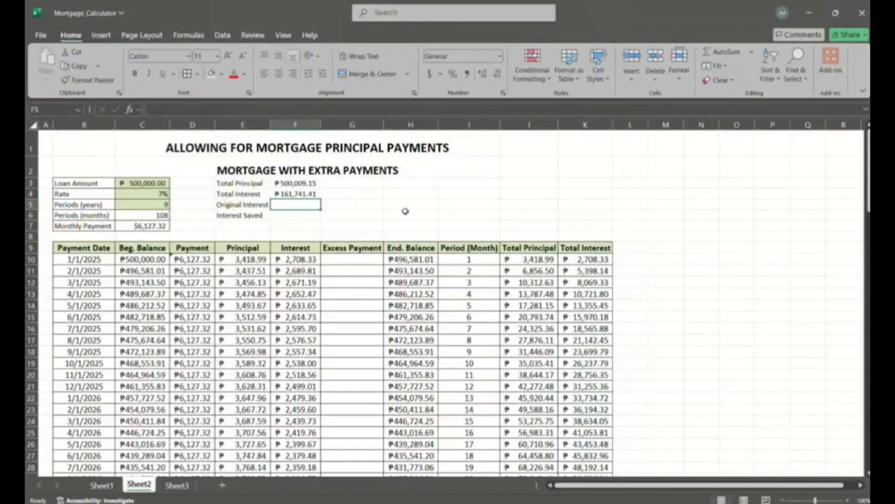
- Enter the original interest in F5 as the fixed value 161741.41
{"action": "double_click", "coordinate": [304, 203]}
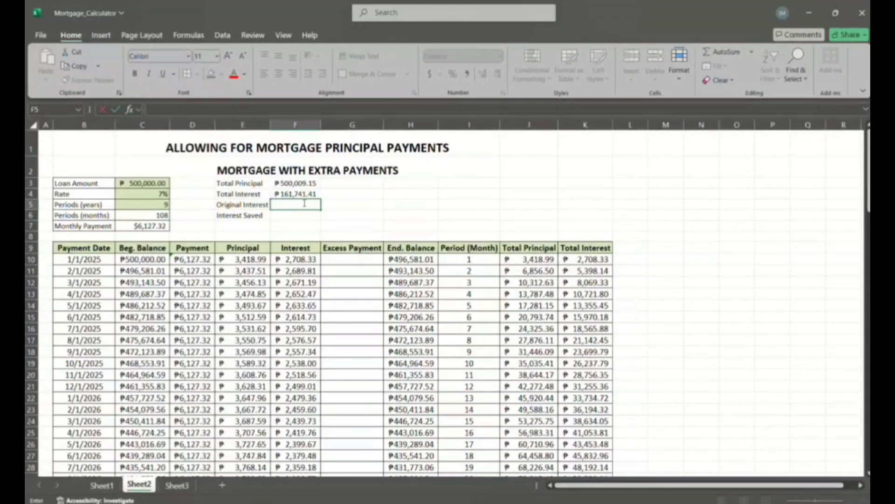
{"action": "type", "text": "161741.41"}
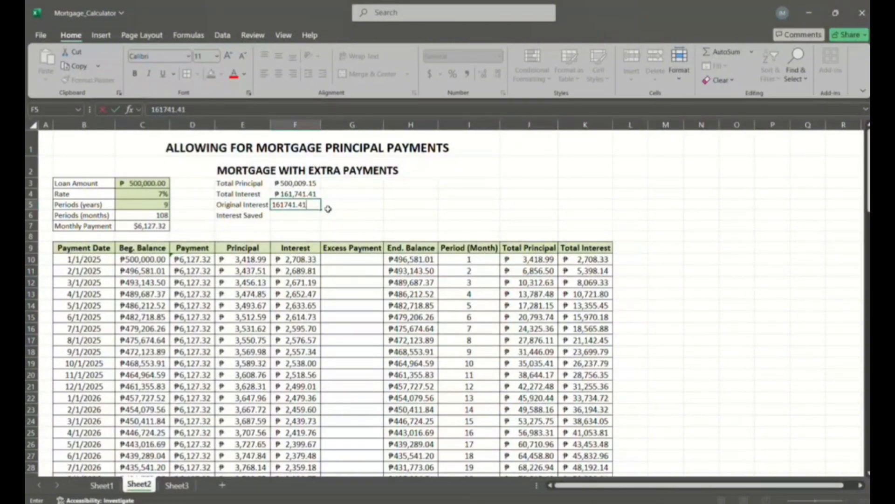
{"action": "key", "text": "Return"}
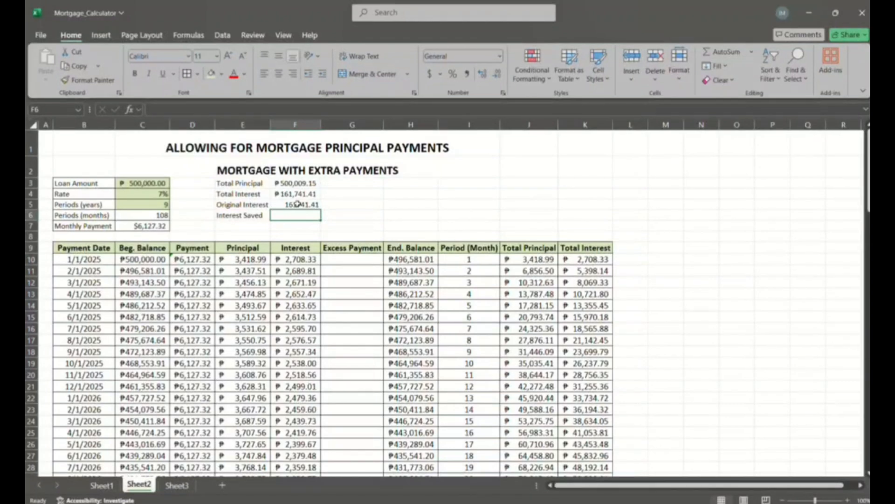
- Format F5:F6 as Accounting with the ₱ English (Philippines) currency symbol
{"action": "left_click", "coordinate": [299, 203]}
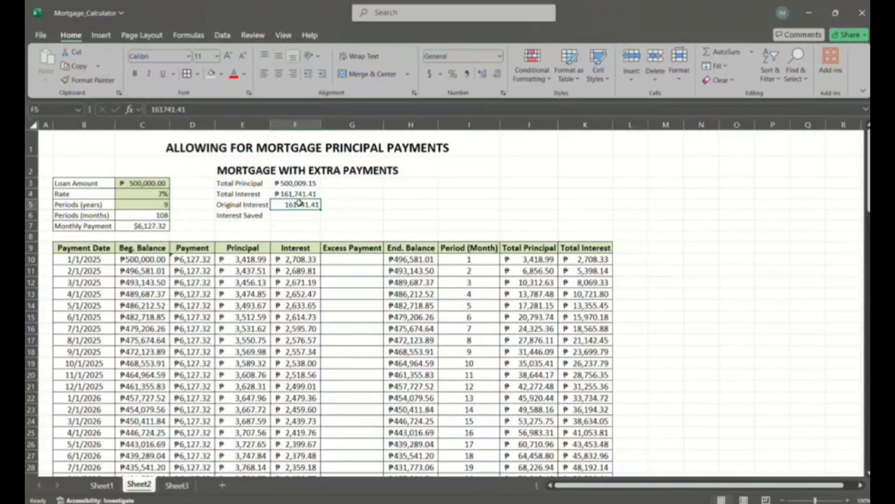
{"action": "mouse_move", "coordinate": [299, 203]}
{"action": "left_mouse_down"}
{"action": "mouse_move", "coordinate": [345, 216]}
{"action": "mouse_move", "coordinate": [317, 219]}
{"action": "left_mouse_up"}
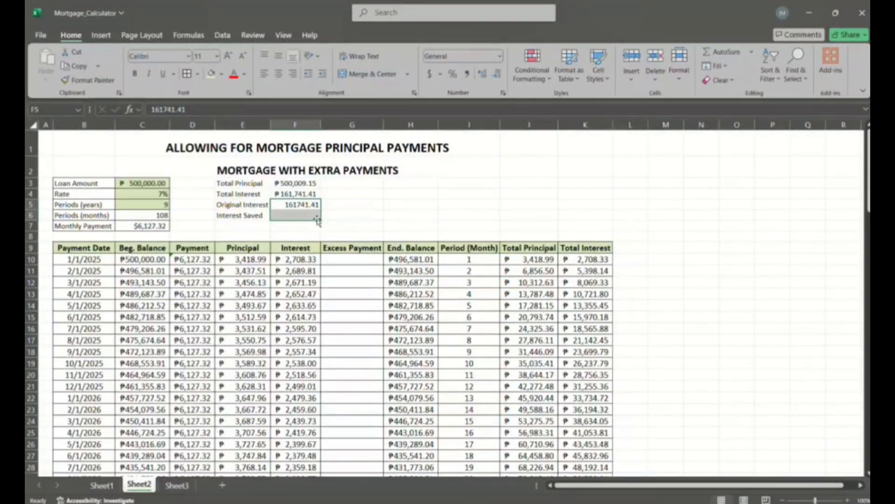
{"action": "left_click", "coordinate": [440, 74]}
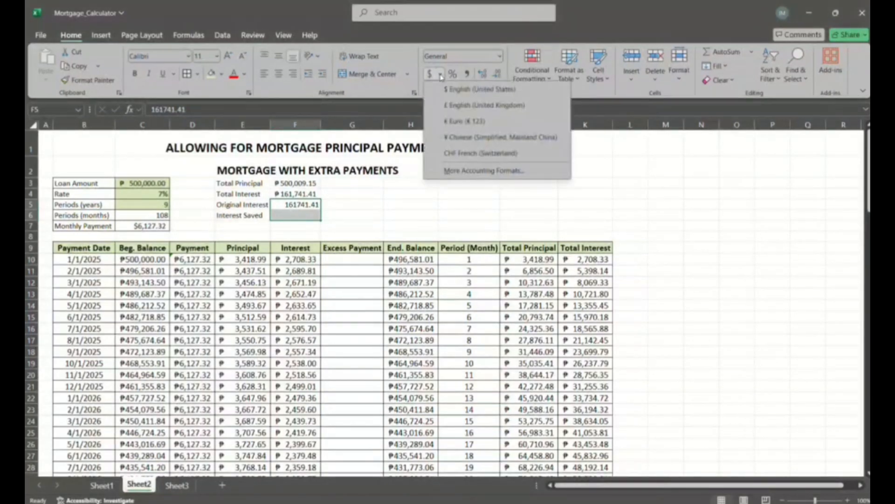
{"action": "left_click", "coordinate": [475, 170]}
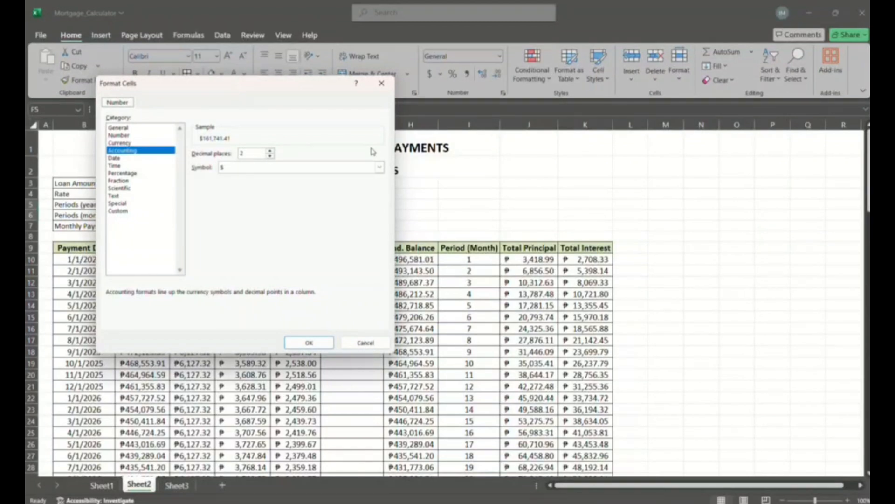
{"action": "left_click", "coordinate": [379, 167]}
{"action": "scroll", "coordinate": [380, 218], "scroll_direction": "down", "scroll_amount": 10}
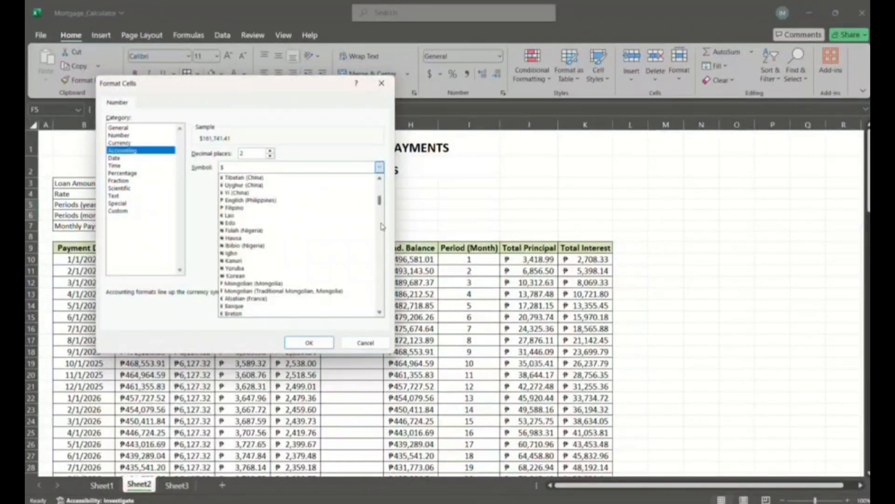
{"action": "left_click", "coordinate": [259, 200]}
{"action": "left_click", "coordinate": [299, 341]}
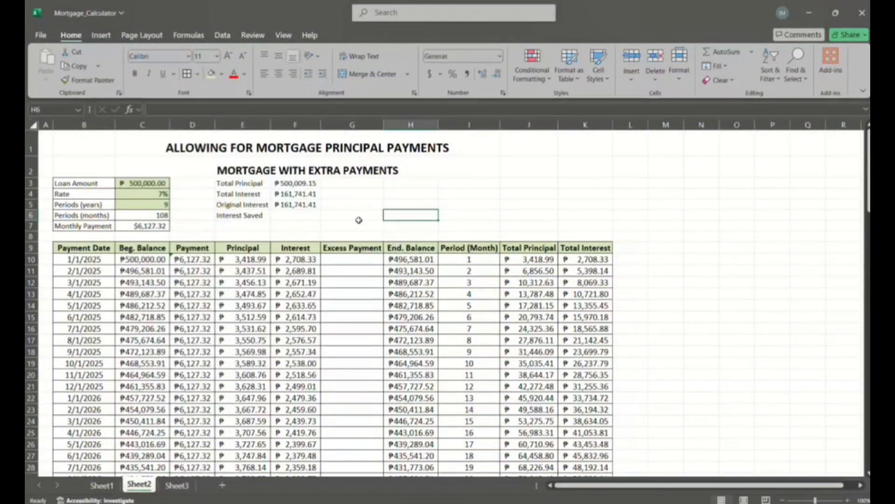
- Calculate Interest Saved in F6 by subtracting total interest from original interest with =F5-F4
{"action": "left_click", "coordinate": [278, 216]}
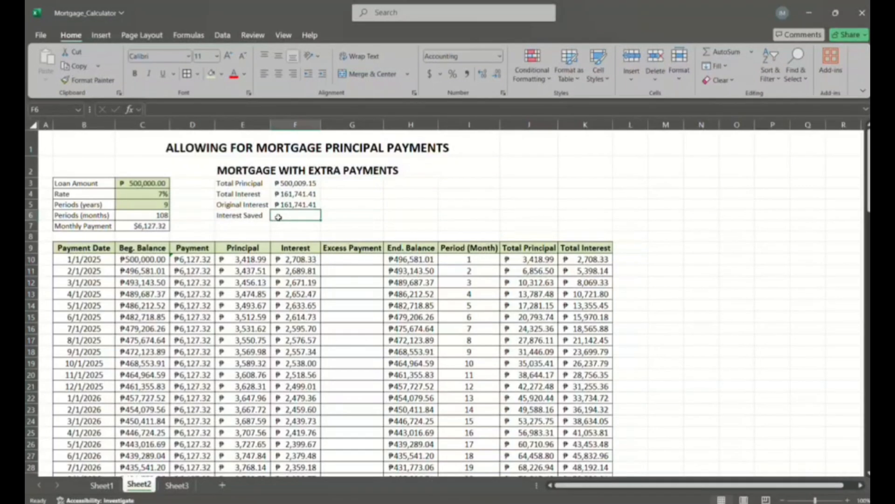
{"action": "type", "text": "="}
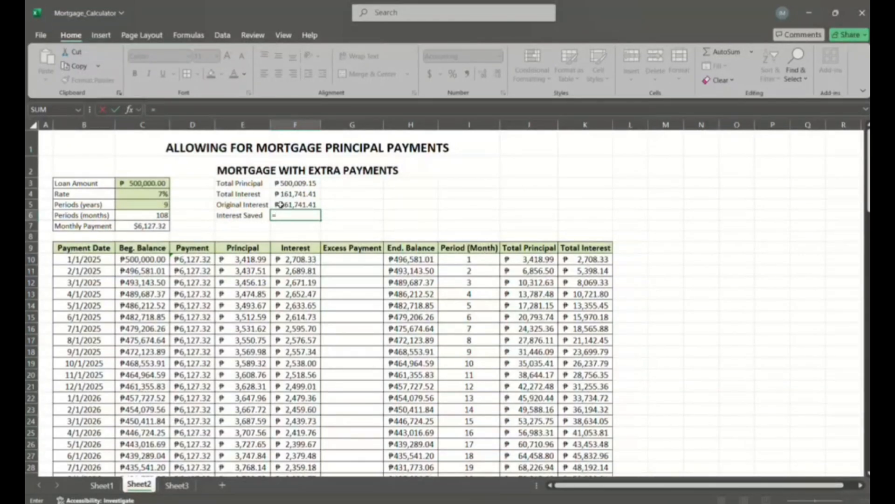
{"action": "left_click", "coordinate": [280, 204]}
{"action": "type", "text": "-"}
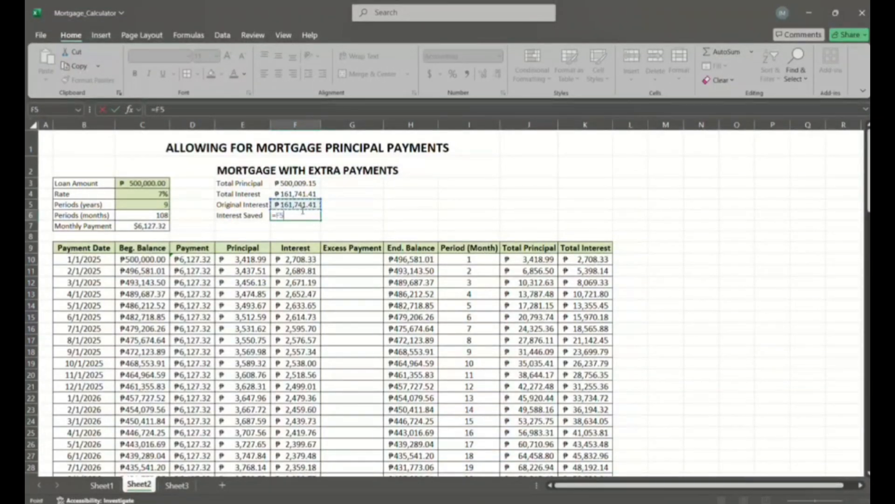
{"action": "left_click", "coordinate": [294, 194]}
{"action": "key", "text": "Return"}
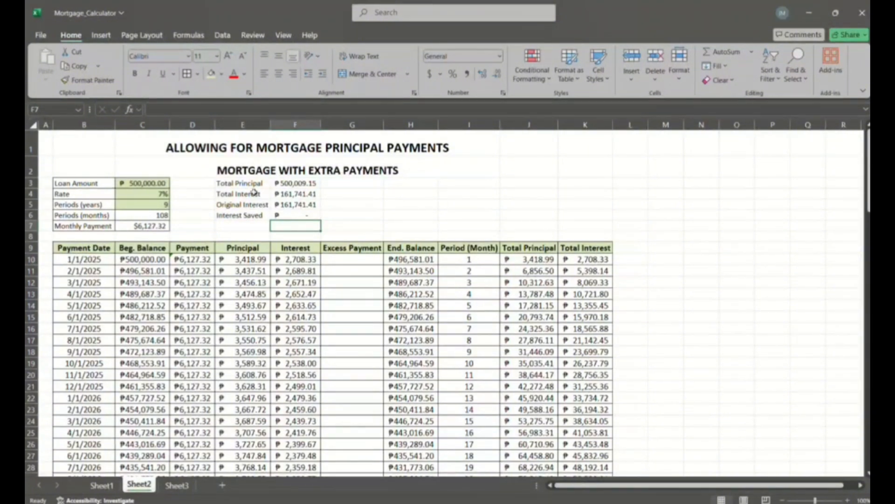
- Apply borders to all cells of the summary block E3:F6
{"action": "left_click_drag", "start_coordinate": [245, 183], "coordinate": [297, 214]}
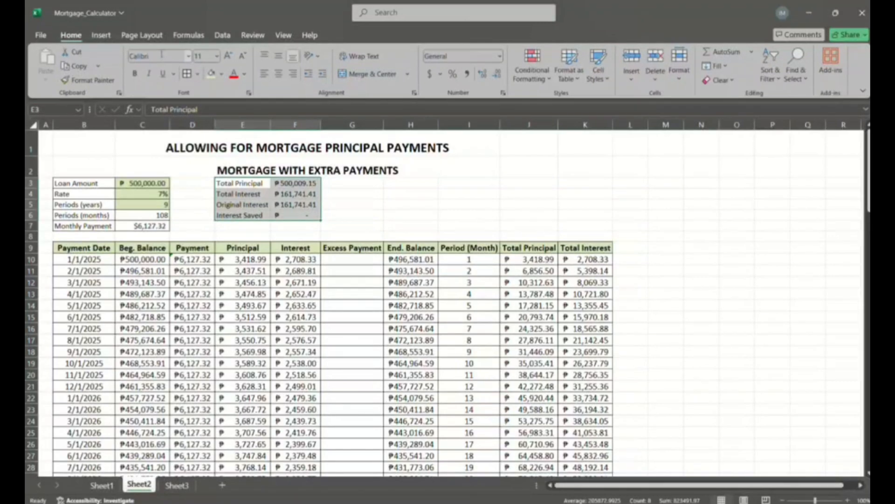
{"action": "left_click", "coordinate": [186, 73]}
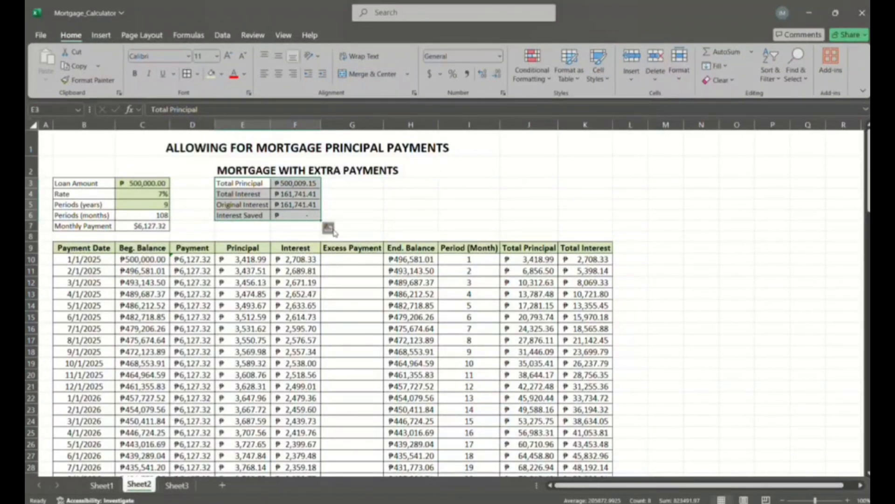
{"action": "left_click", "coordinate": [327, 228]}
{"action": "left_click", "coordinate": [362, 222]}
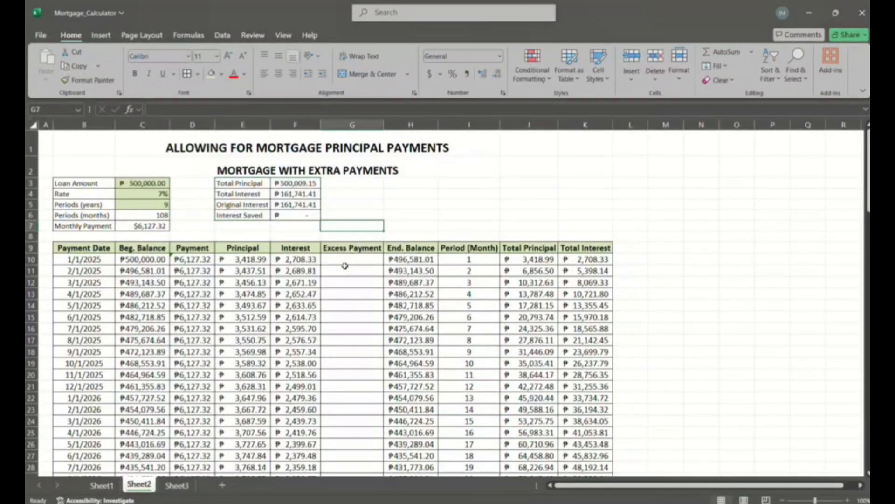
- Shade the empty Excess Payment cells G10:G117 with a darker tan theme fill colour
{"action": "left_click_drag", "start_coordinate": [347, 265], "coordinate": [349, 442]}
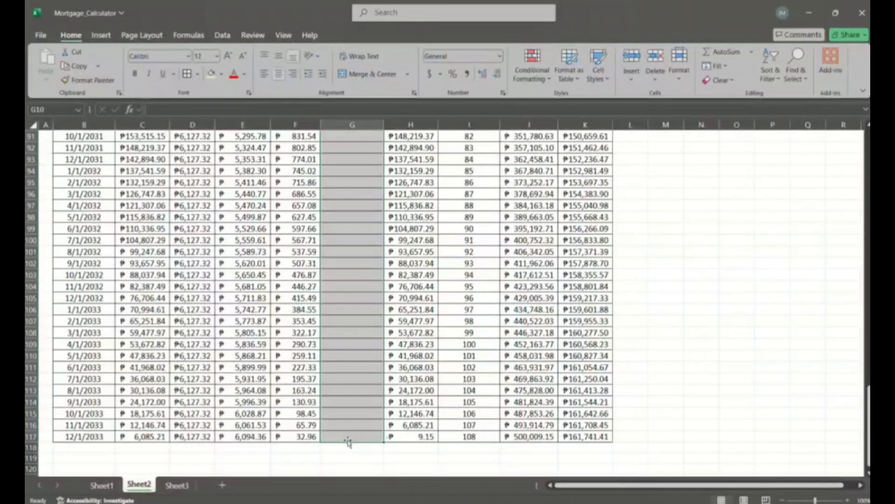
{"action": "left_click", "coordinate": [221, 74]}
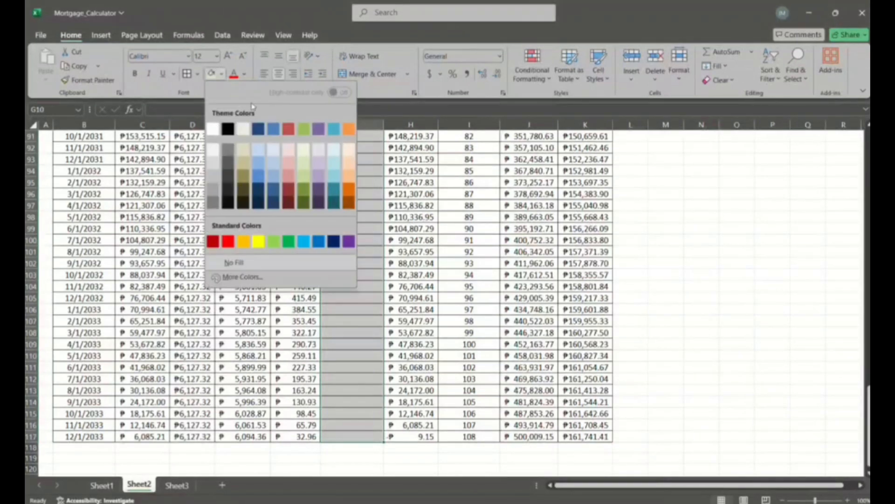
{"action": "left_click", "coordinate": [247, 163]}
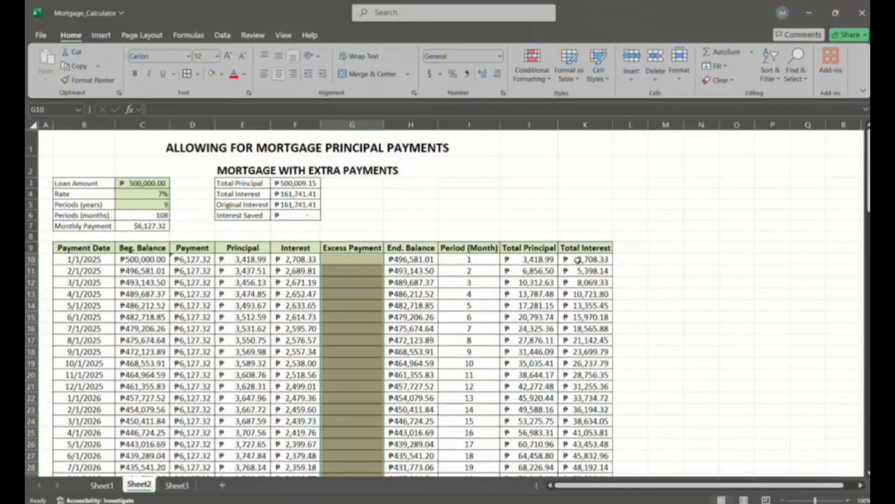
- Enter an excess payment of 5000 in G22 for the 1/1/2026 payment date
{"action": "left_click", "coordinate": [660, 257]}
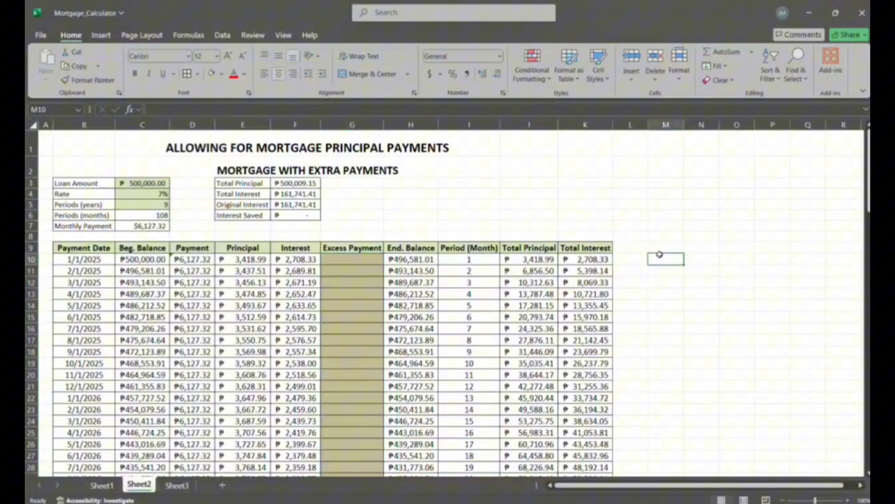
{"action": "left_click", "coordinate": [343, 259]}
{"action": "scroll", "coordinate": [417, 325], "scroll_direction": "down", "scroll_amount": 3}
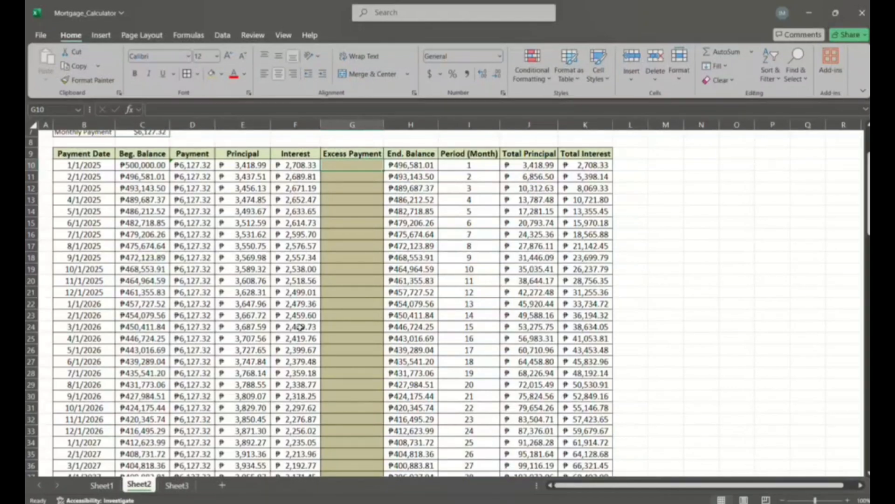
{"action": "left_click", "coordinate": [334, 304]}
{"action": "type", "text": "5"}
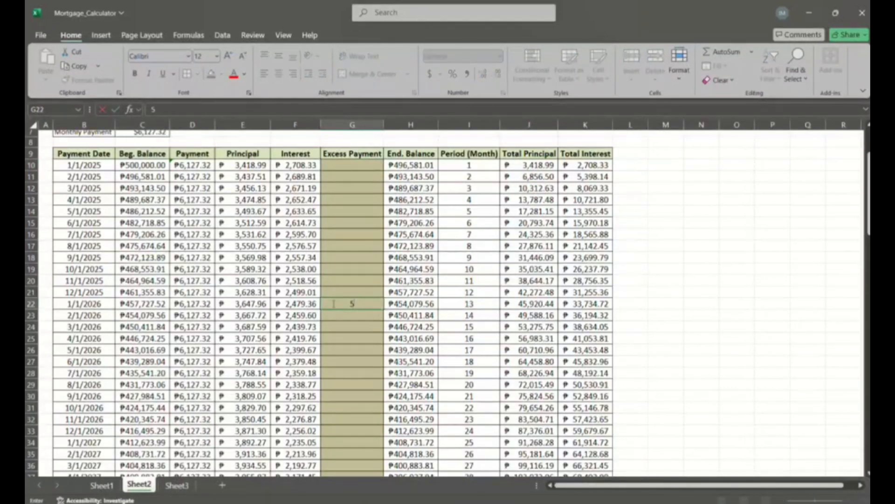
{"action": "type", "text": "000"}
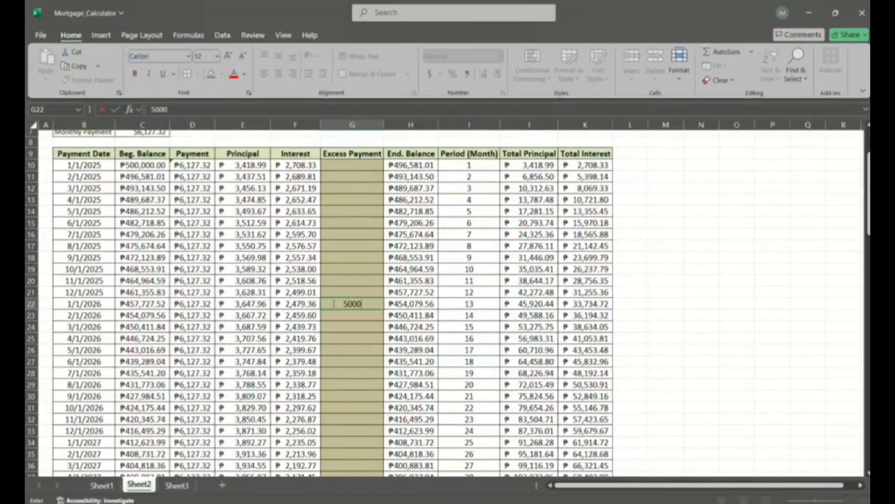
{"action": "key", "text": "Return"}
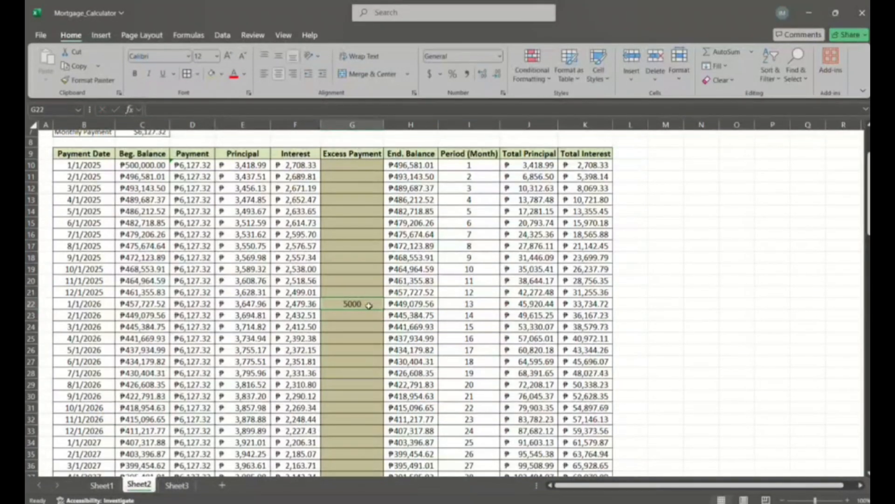
- Format the excess payment cell G22 as Accounting with the ₱ English (Philippines) currency symbol
{"action": "left_click", "coordinate": [440, 74]}
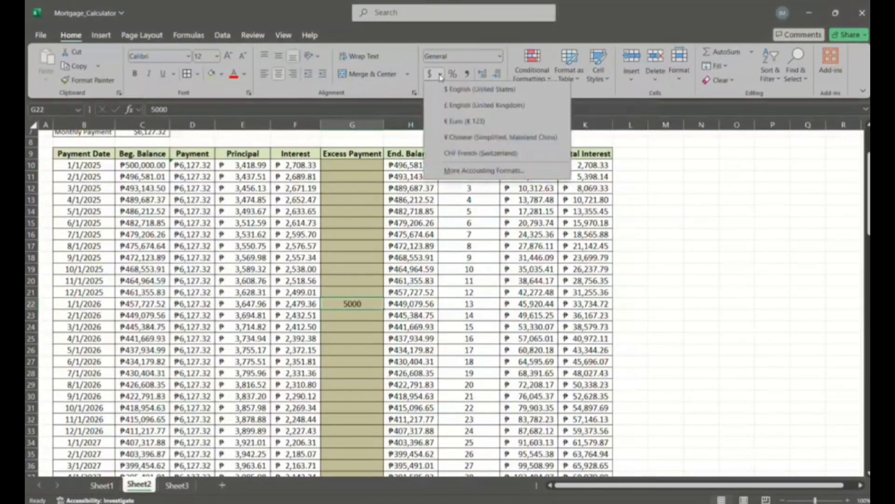
{"action": "left_click", "coordinate": [485, 171]}
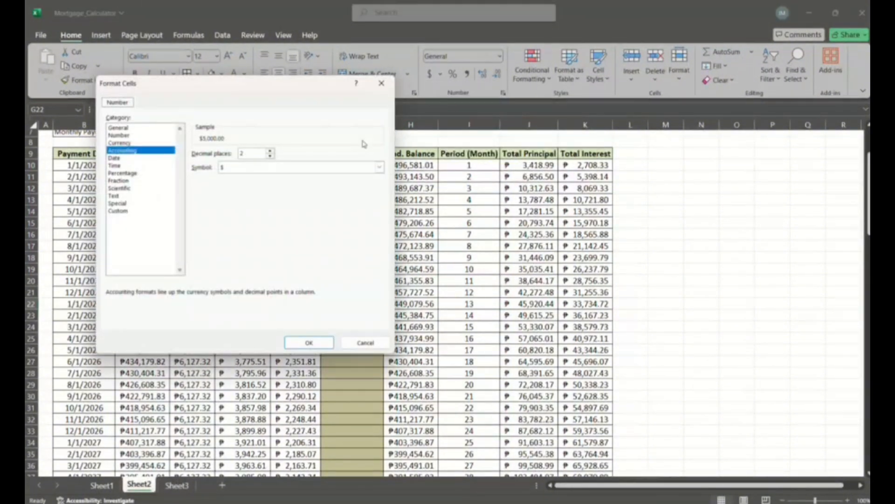
{"action": "left_click", "coordinate": [333, 167]}
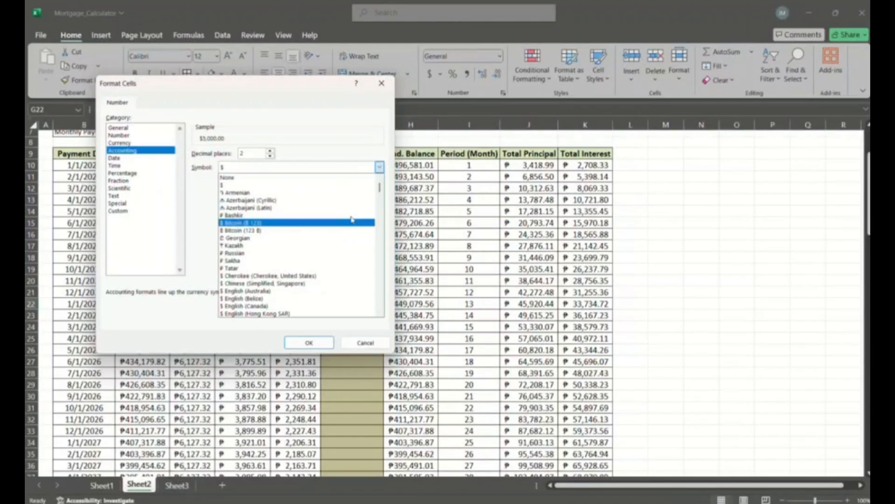
{"action": "scroll", "coordinate": [352, 219], "scroll_direction": "down", "scroll_amount": 10}
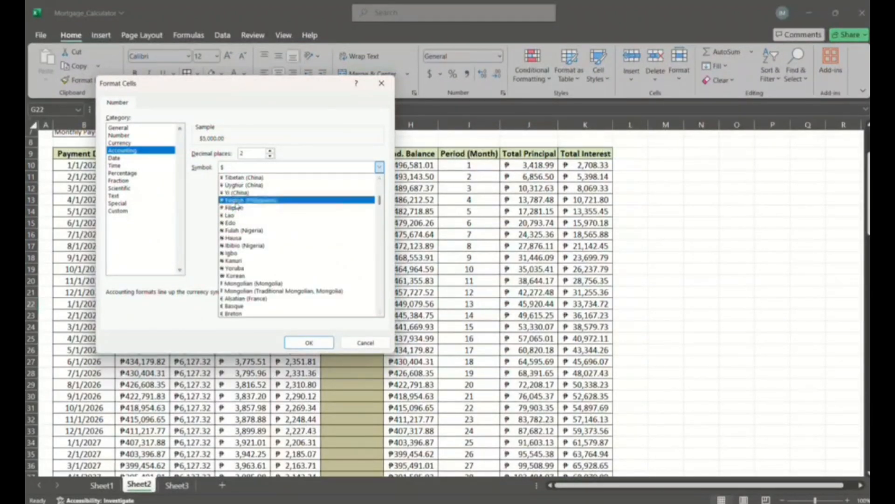
{"action": "left_click", "coordinate": [237, 203]}
{"action": "left_click", "coordinate": [297, 343]}
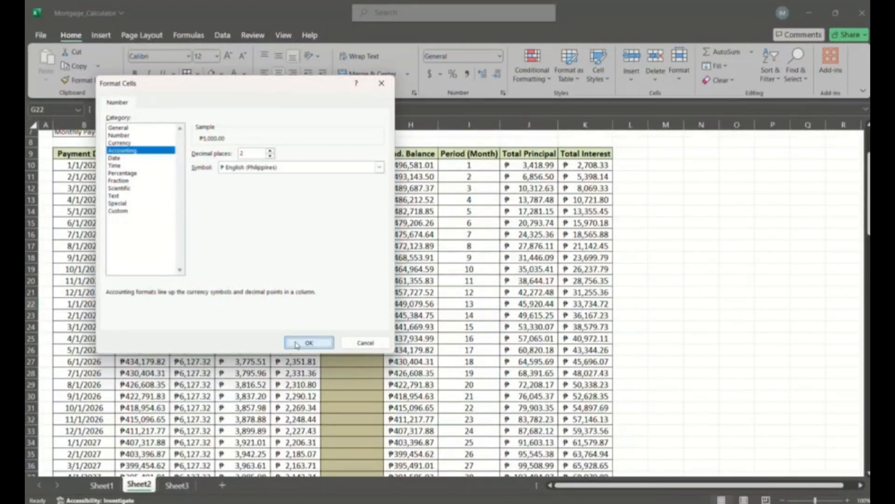
{"action": "left_click", "coordinate": [627, 304]}
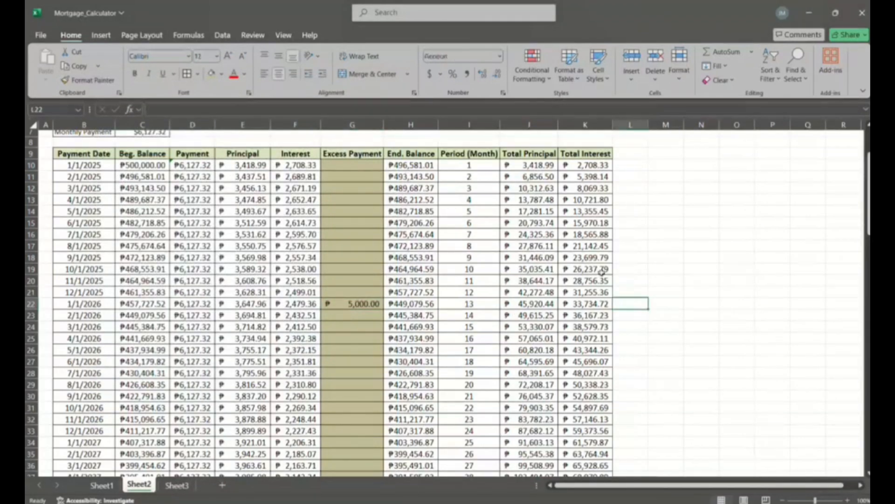
- Clear the trial excess payment from G22 in the 1/1/2026 row
{"action": "scroll", "coordinate": [523, 231], "scroll_direction": "up", "scroll_amount": 3}
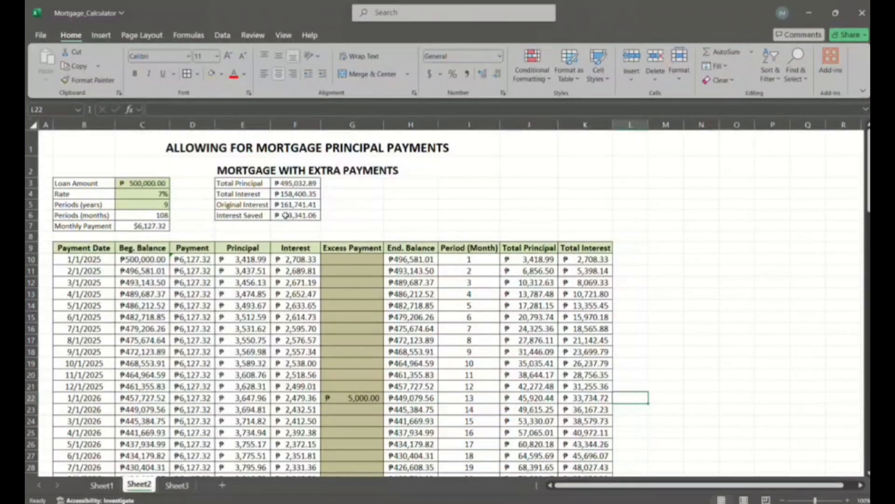
{"action": "left_click", "coordinate": [331, 216]}
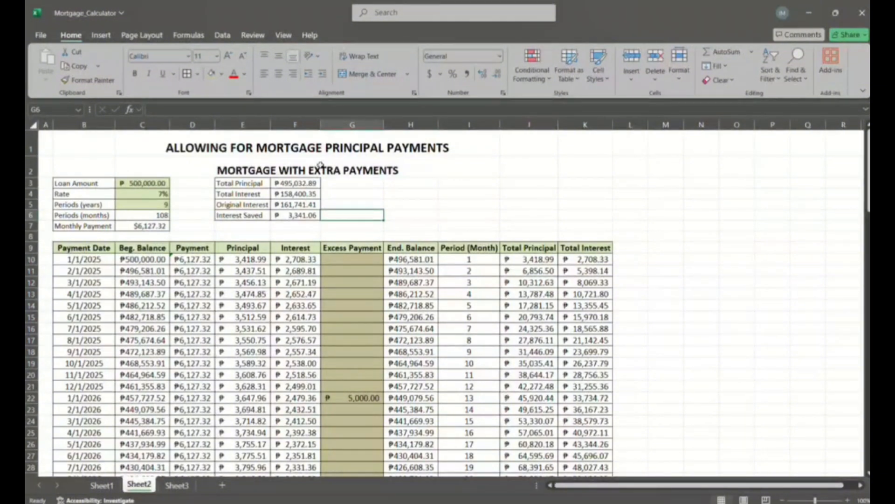
{"action": "left_click", "coordinate": [388, 22]}
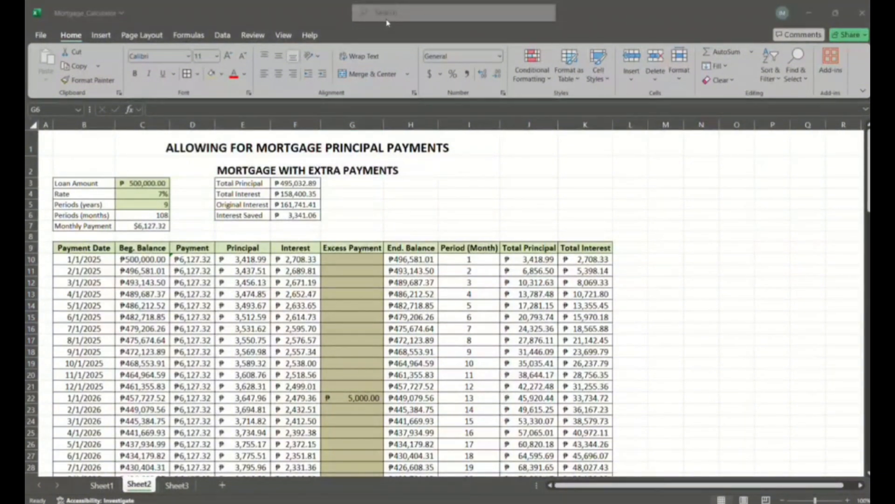
{"action": "left_click", "coordinate": [357, 396]}
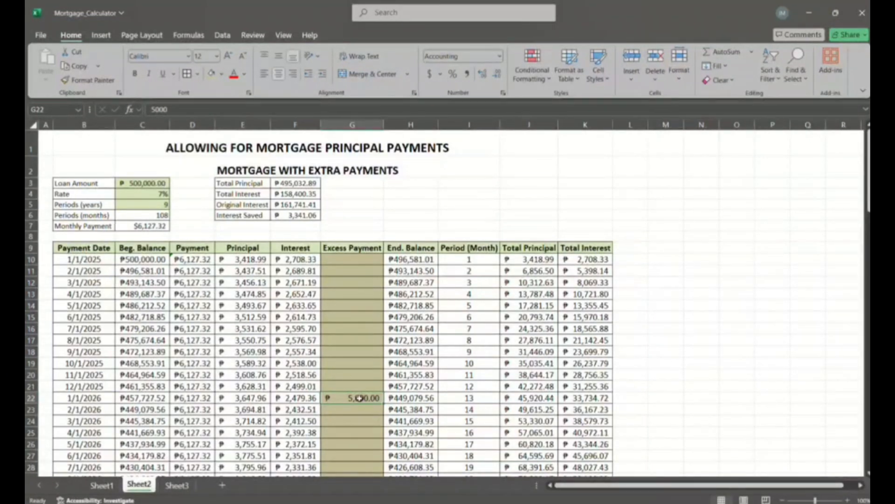
{"action": "double_click", "coordinate": [360, 398]}
{"action": "key", "text": "BackSpace"}
{"action": "key", "text": "BackSpace"}
{"action": "key", "text": "BackSpace"}
{"action": "key", "text": "BackSpace"}
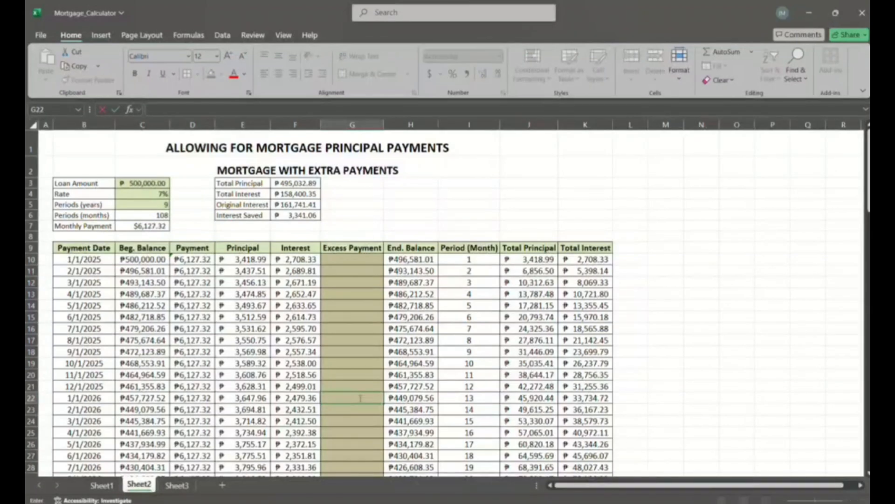
{"action": "left_click", "coordinate": [360, 431]}
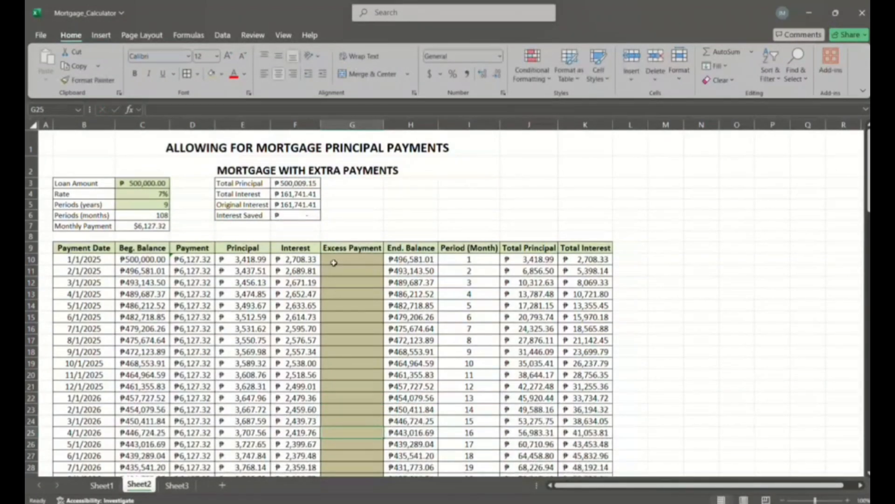
- Format the Excess Payment cells G10:G117 as Accounting with the ₱ English (Philippines) currency symbol and two decimal places
{"action": "left_click_drag", "start_coordinate": [334, 260], "coordinate": [346, 449]}
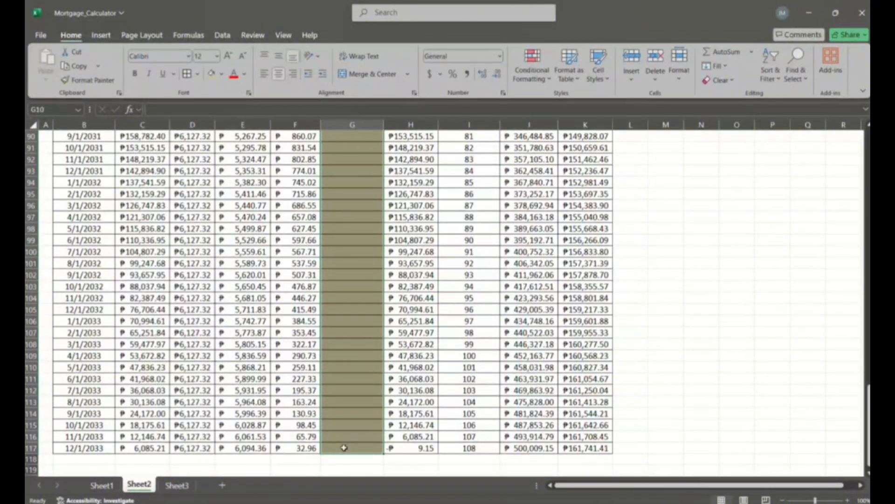
{"action": "left_click", "coordinate": [442, 77]}
{"action": "left_click", "coordinate": [469, 177]}
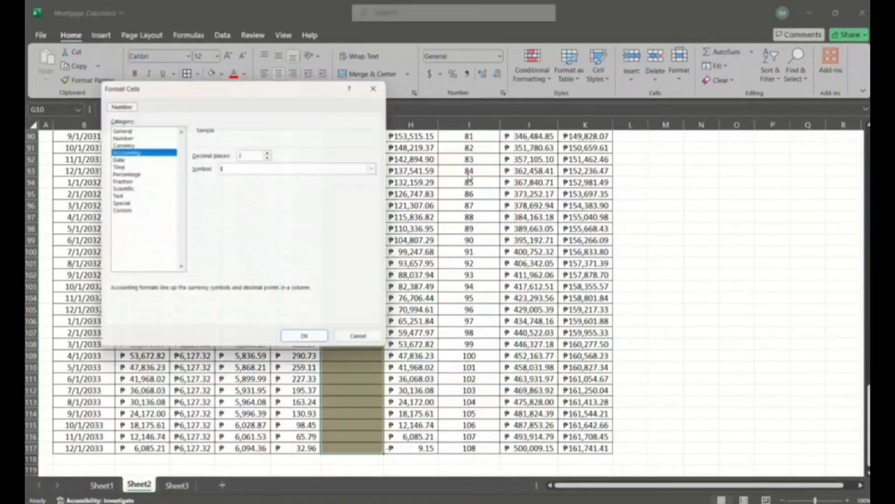
{"action": "left_click", "coordinate": [299, 168]}
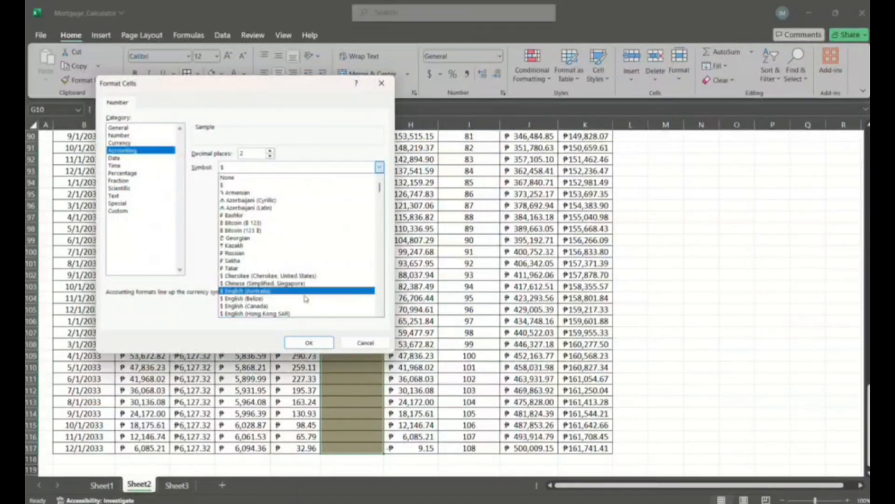
{"action": "scroll", "coordinate": [305, 298], "scroll_direction": "down", "scroll_amount": 15}
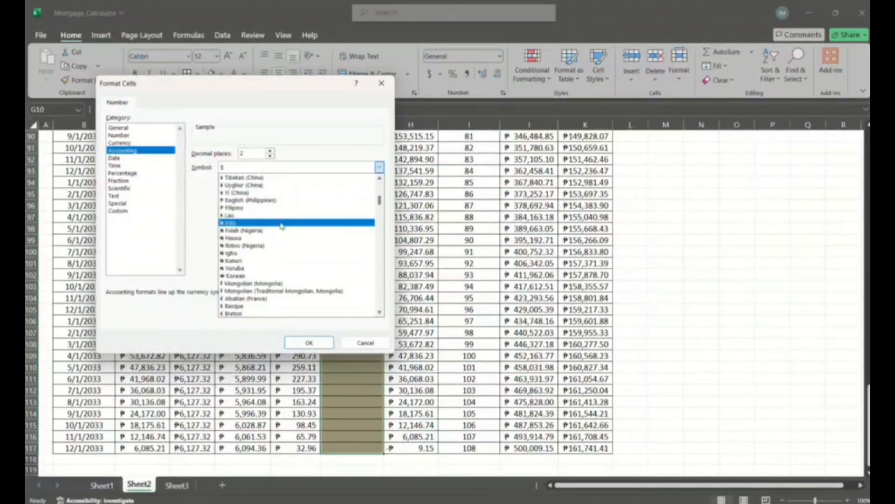
{"action": "left_click", "coordinate": [272, 200]}
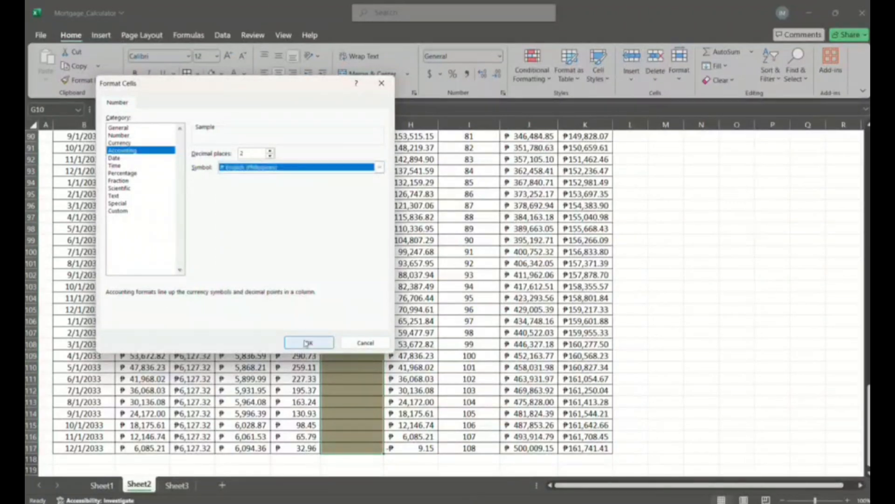
{"action": "left_click", "coordinate": [308, 343]}
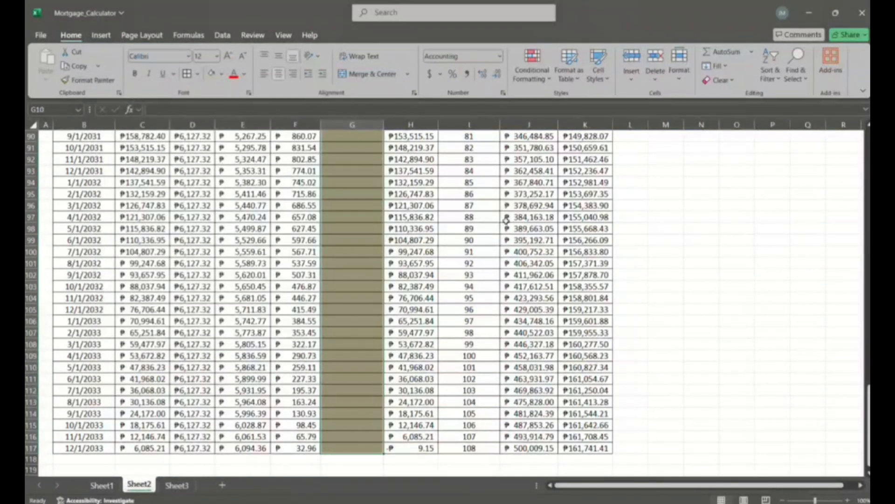
- Enter an excess payment of 3000 in G16 for the 7/1/2025 payment date
{"action": "scroll", "coordinate": [506, 220], "scroll_direction": "up", "scroll_amount": 18}
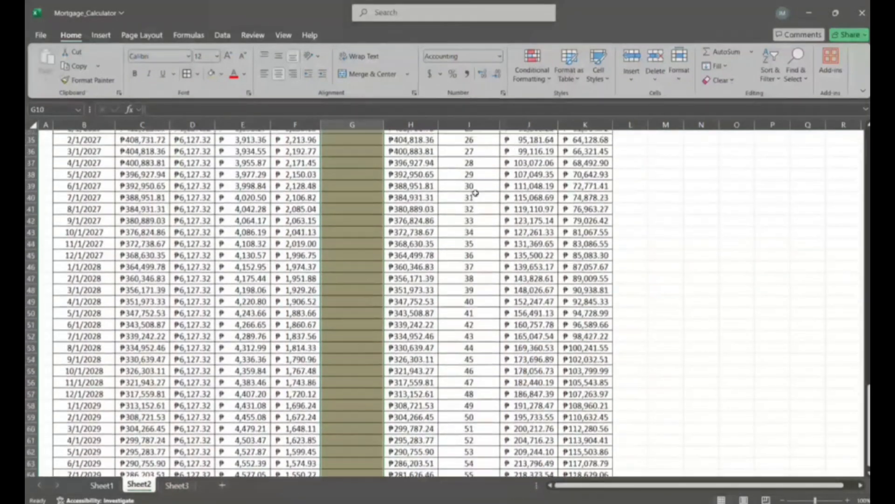
{"action": "scroll", "coordinate": [475, 192], "scroll_direction": "up", "scroll_amount": 11}
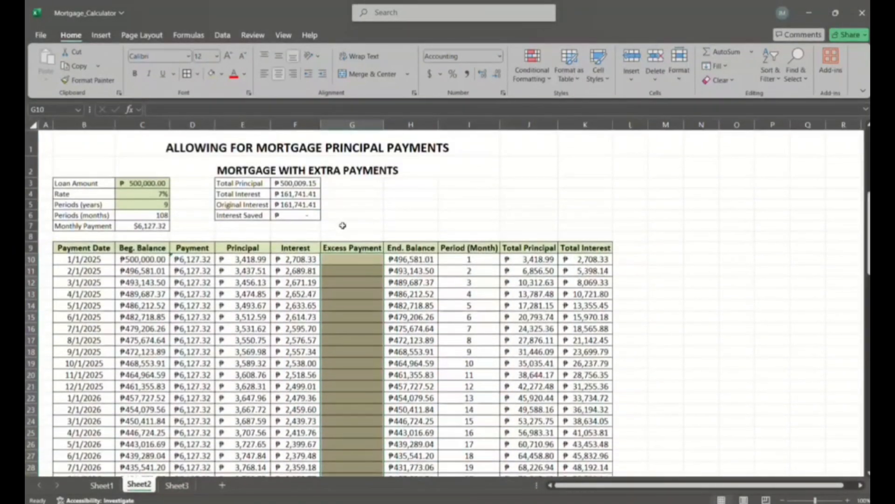
{"action": "left_click", "coordinate": [336, 329]}
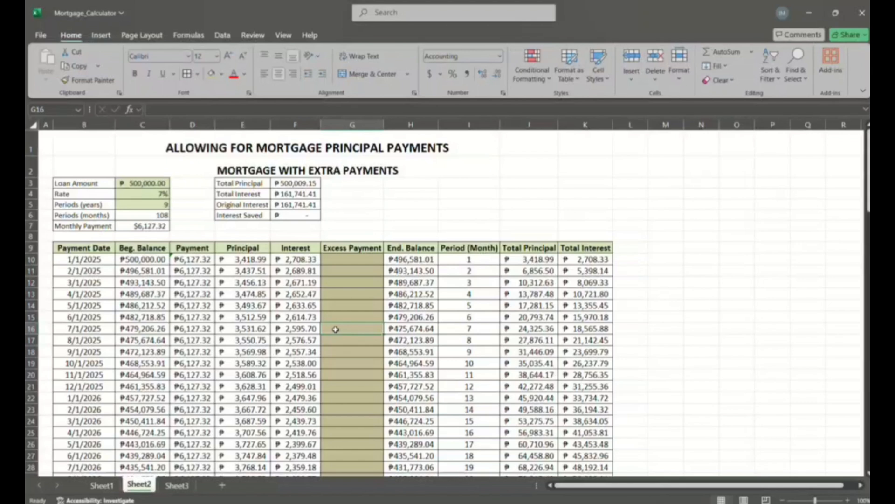
{"action": "type", "text": "3,00"}
{"action": "type", "text": "000"}
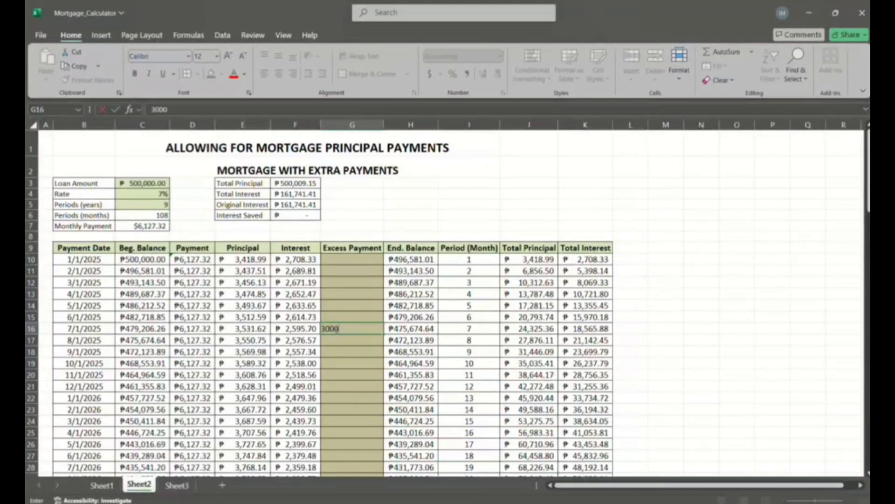
{"action": "key", "text": "Return"}
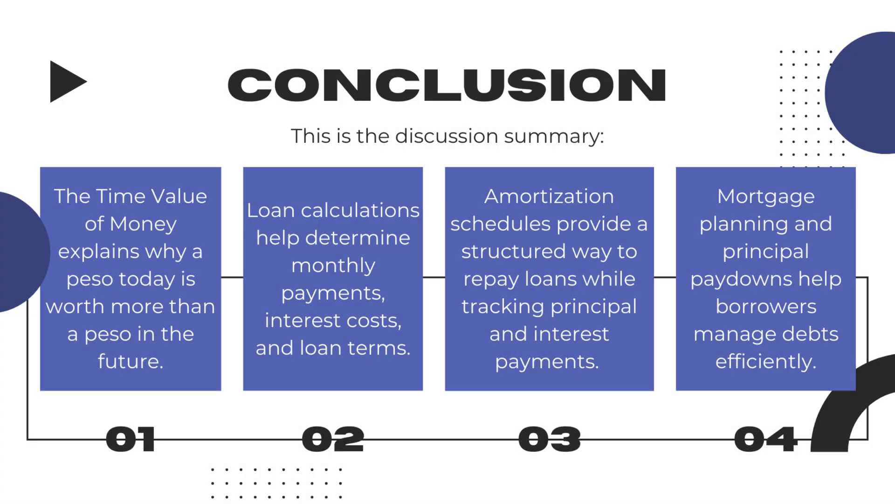